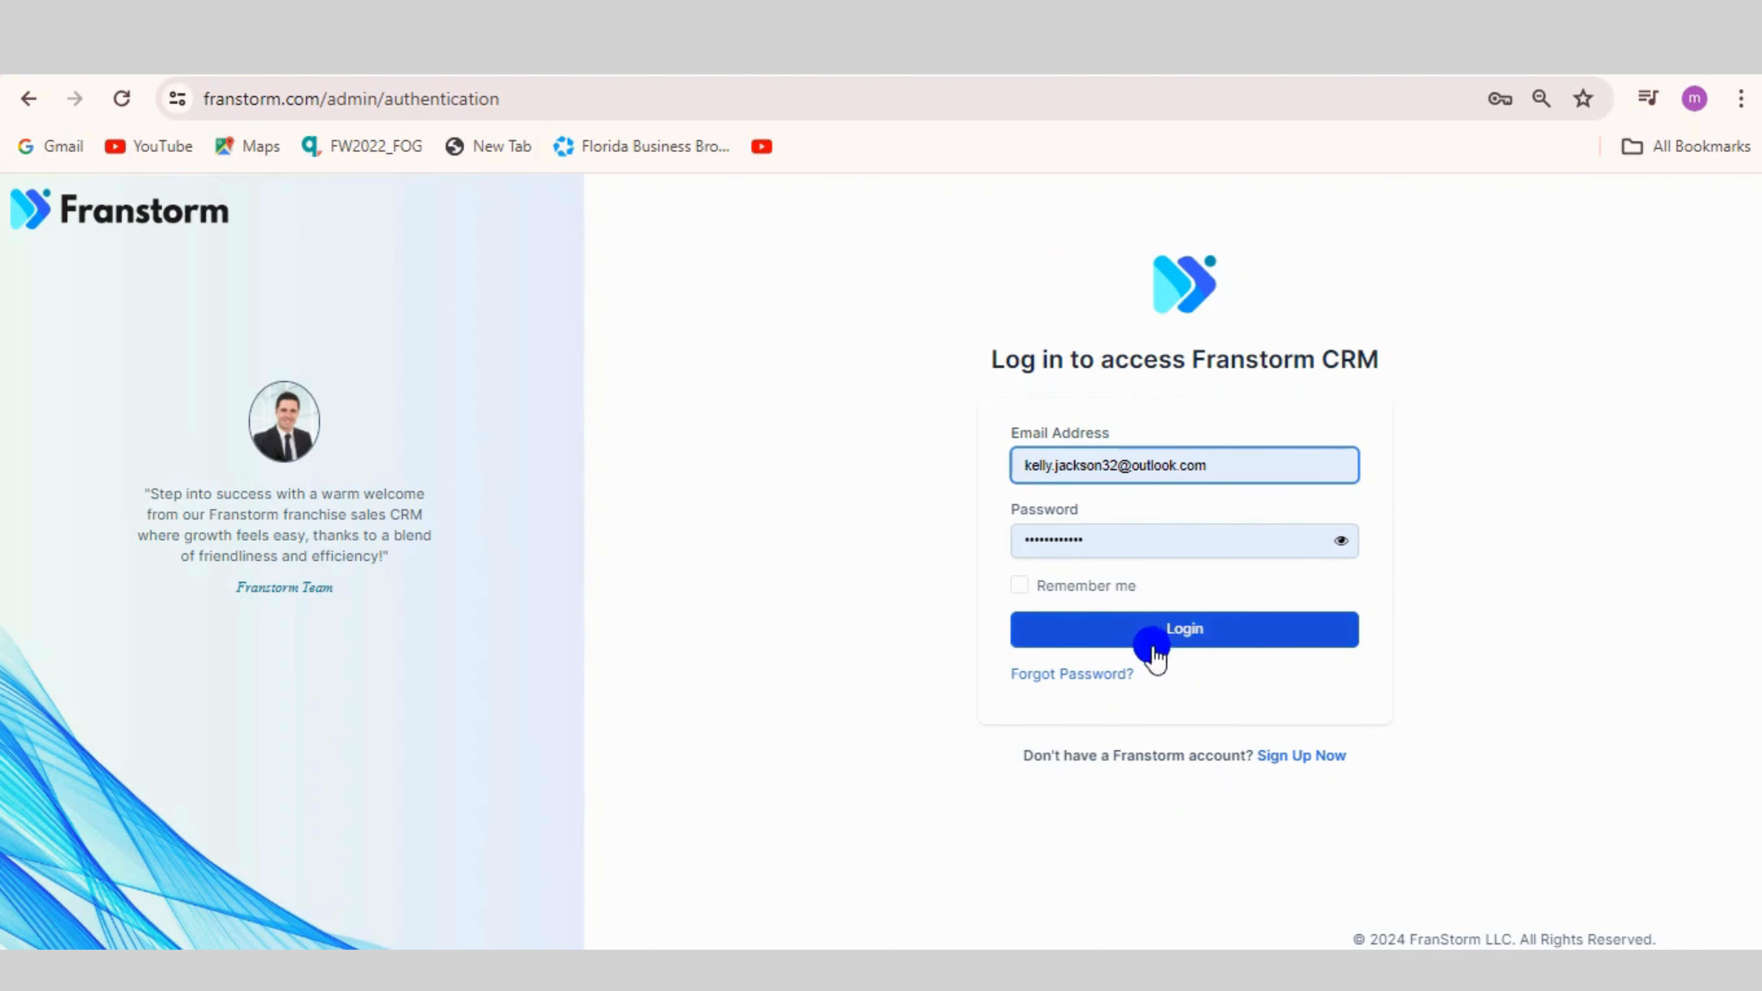
Log in to the CRM and start a new lead in the Leads section.
left_click(1207, 628)
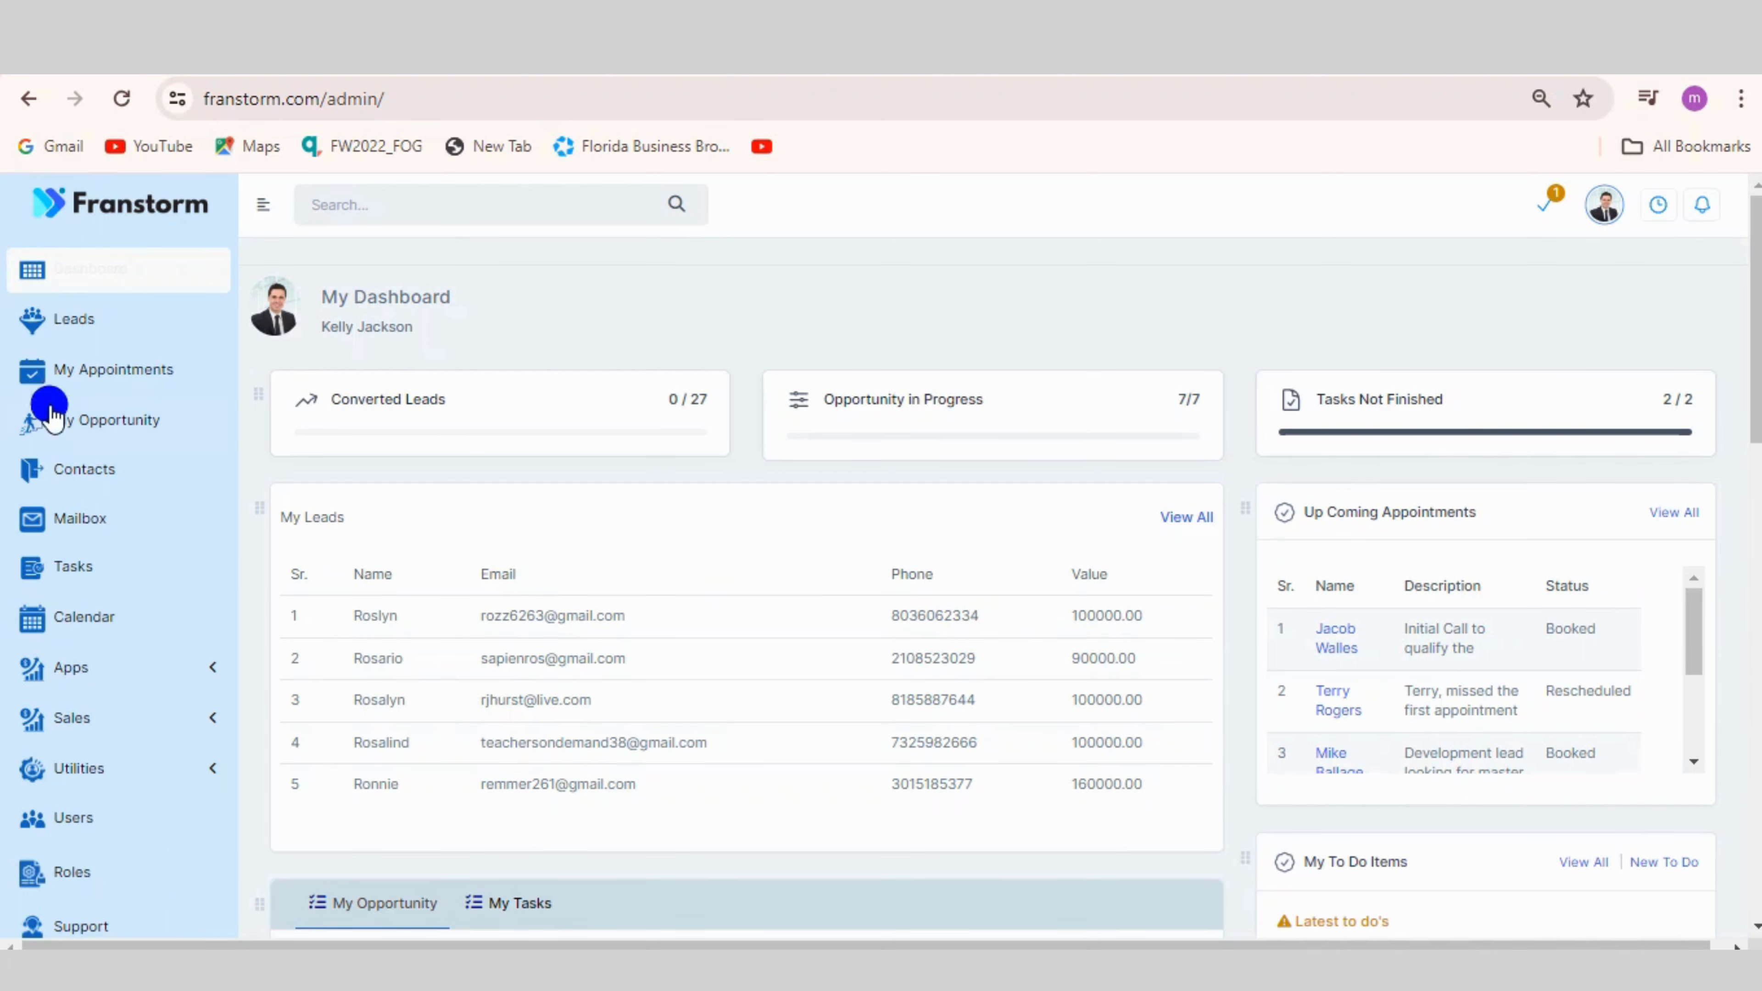
left_click(120, 325)
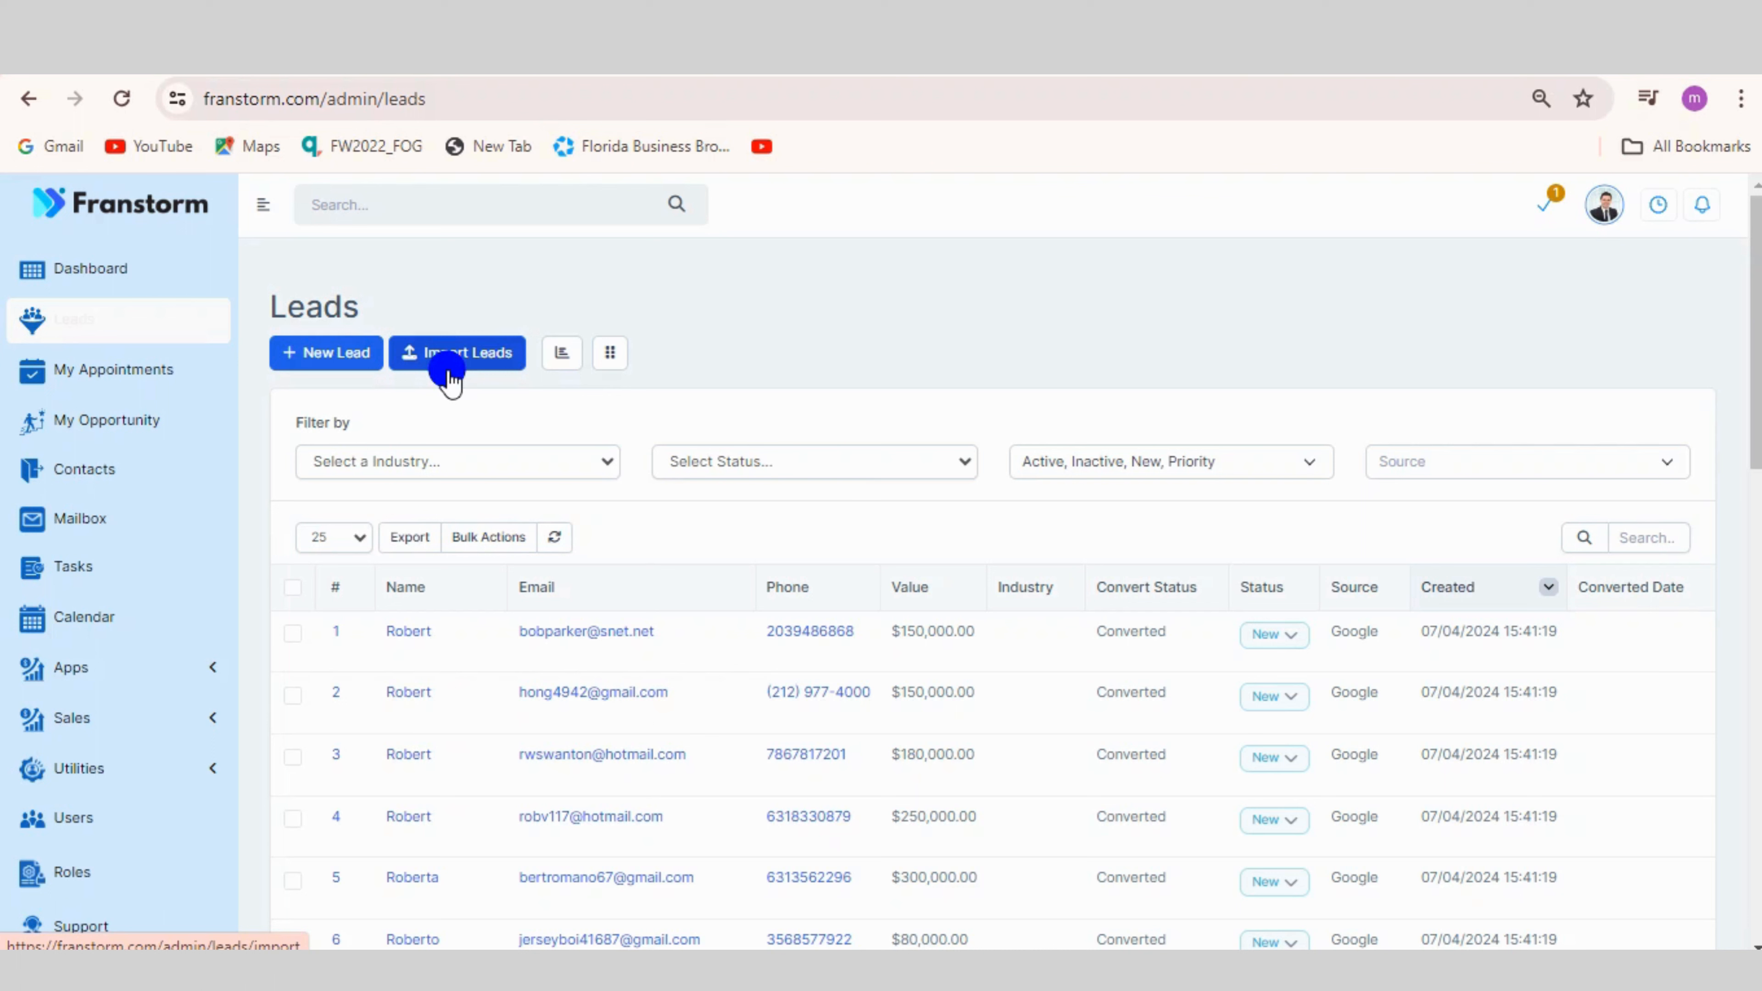
left_click(306, 358)
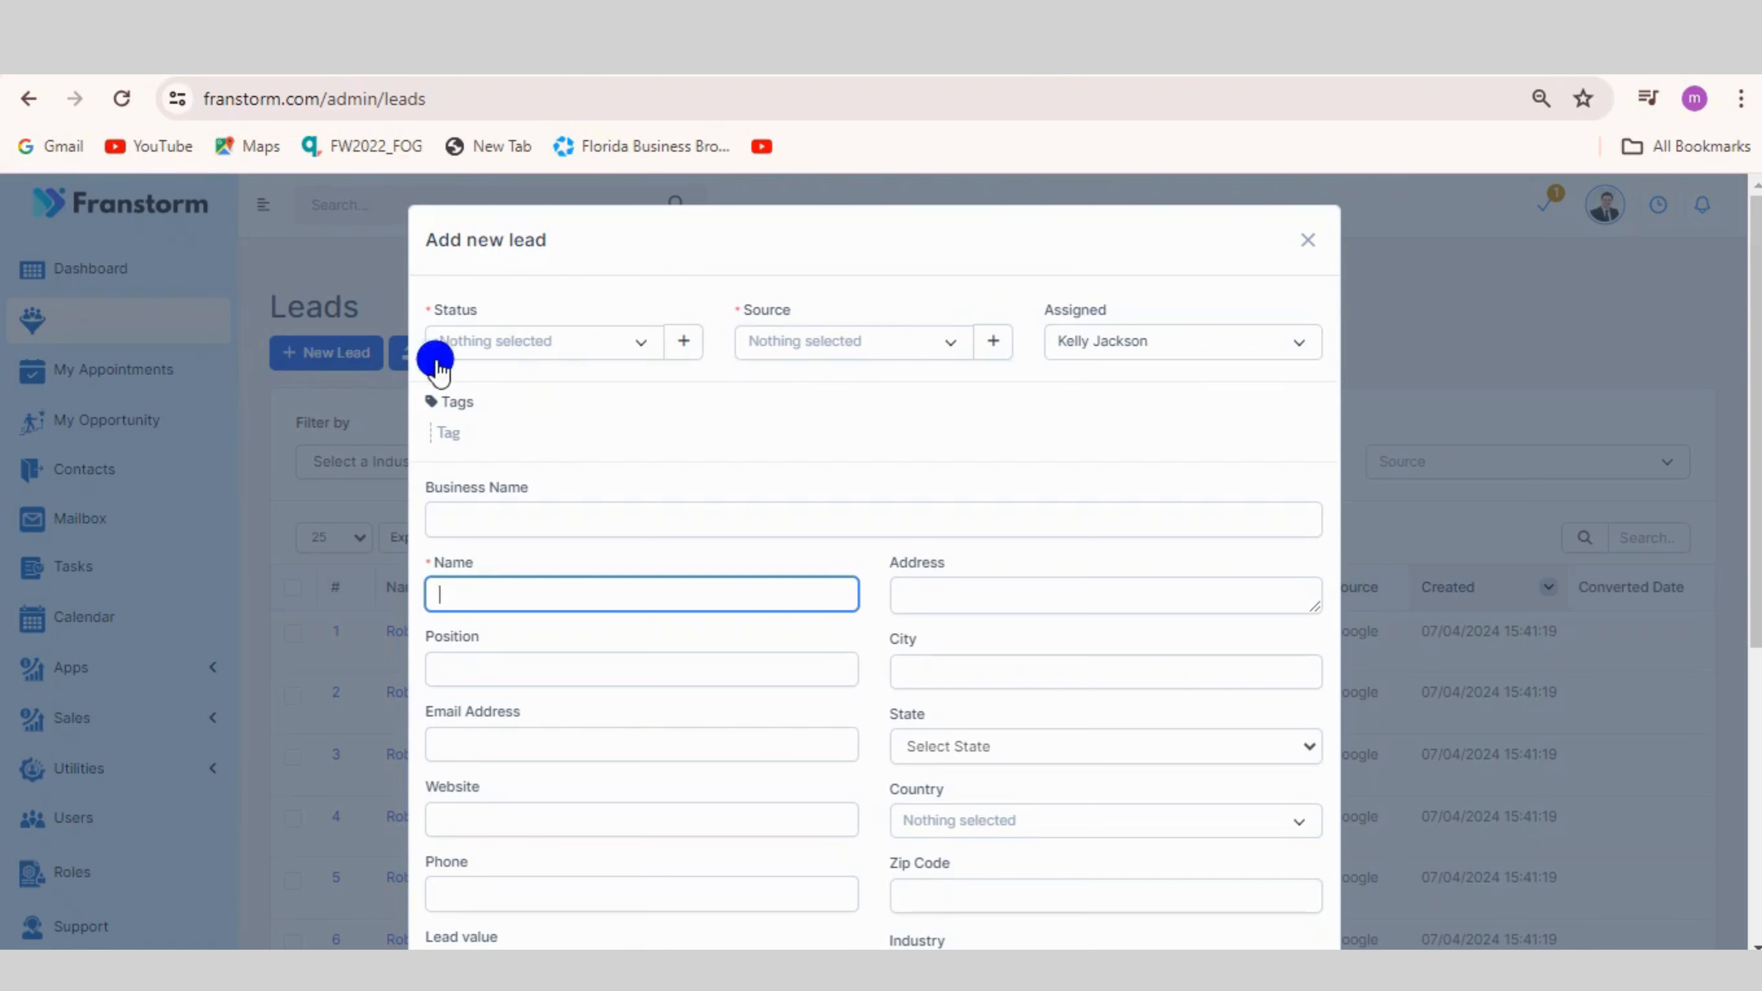
Set the new lead's status to New and its source to Google.
left_click(592, 347)
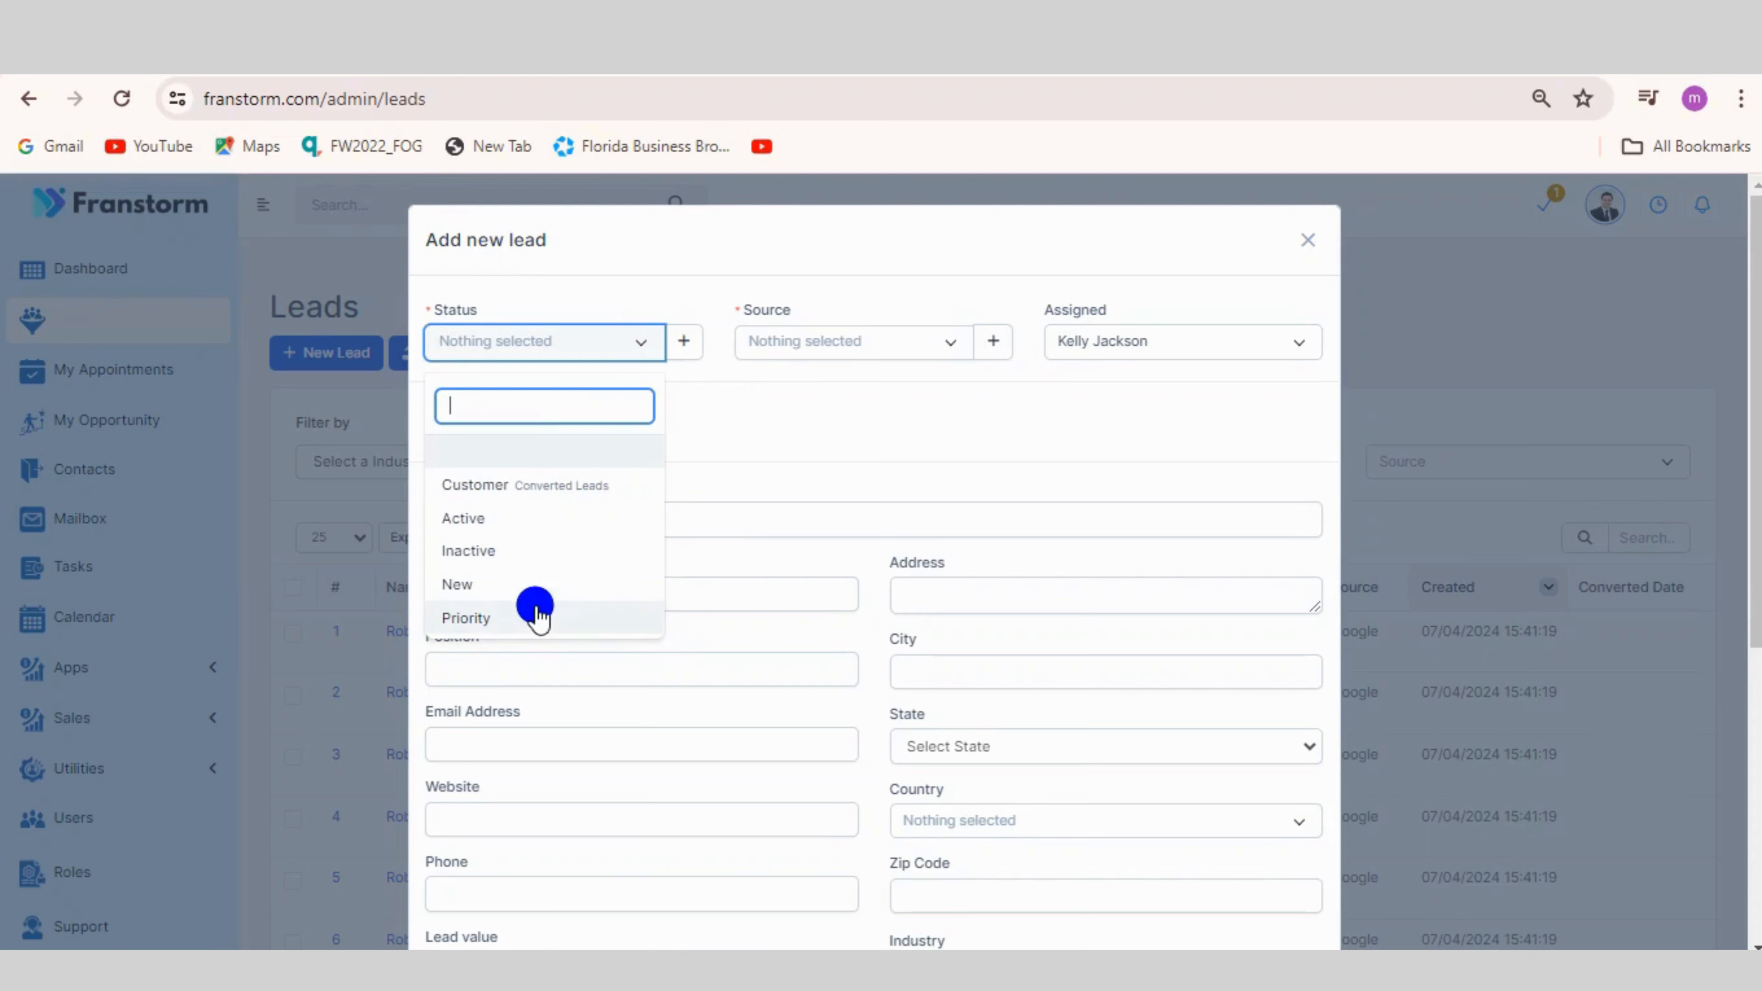
left_click(518, 577)
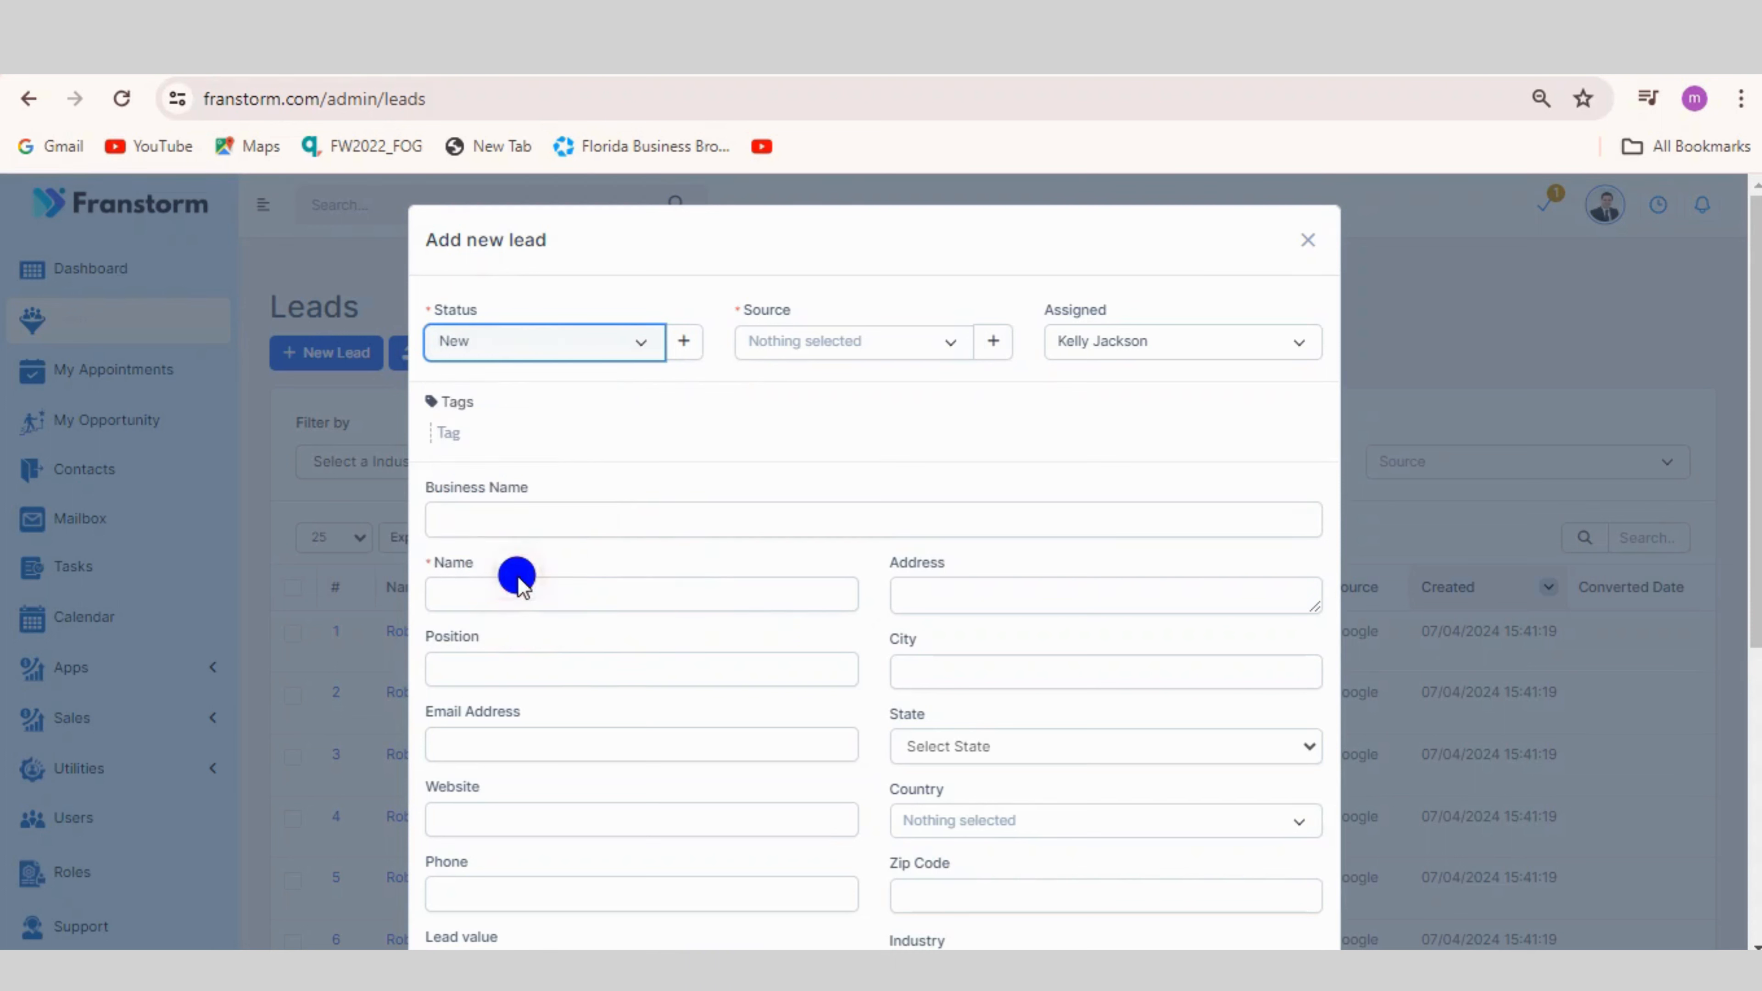
left_click(985, 350)
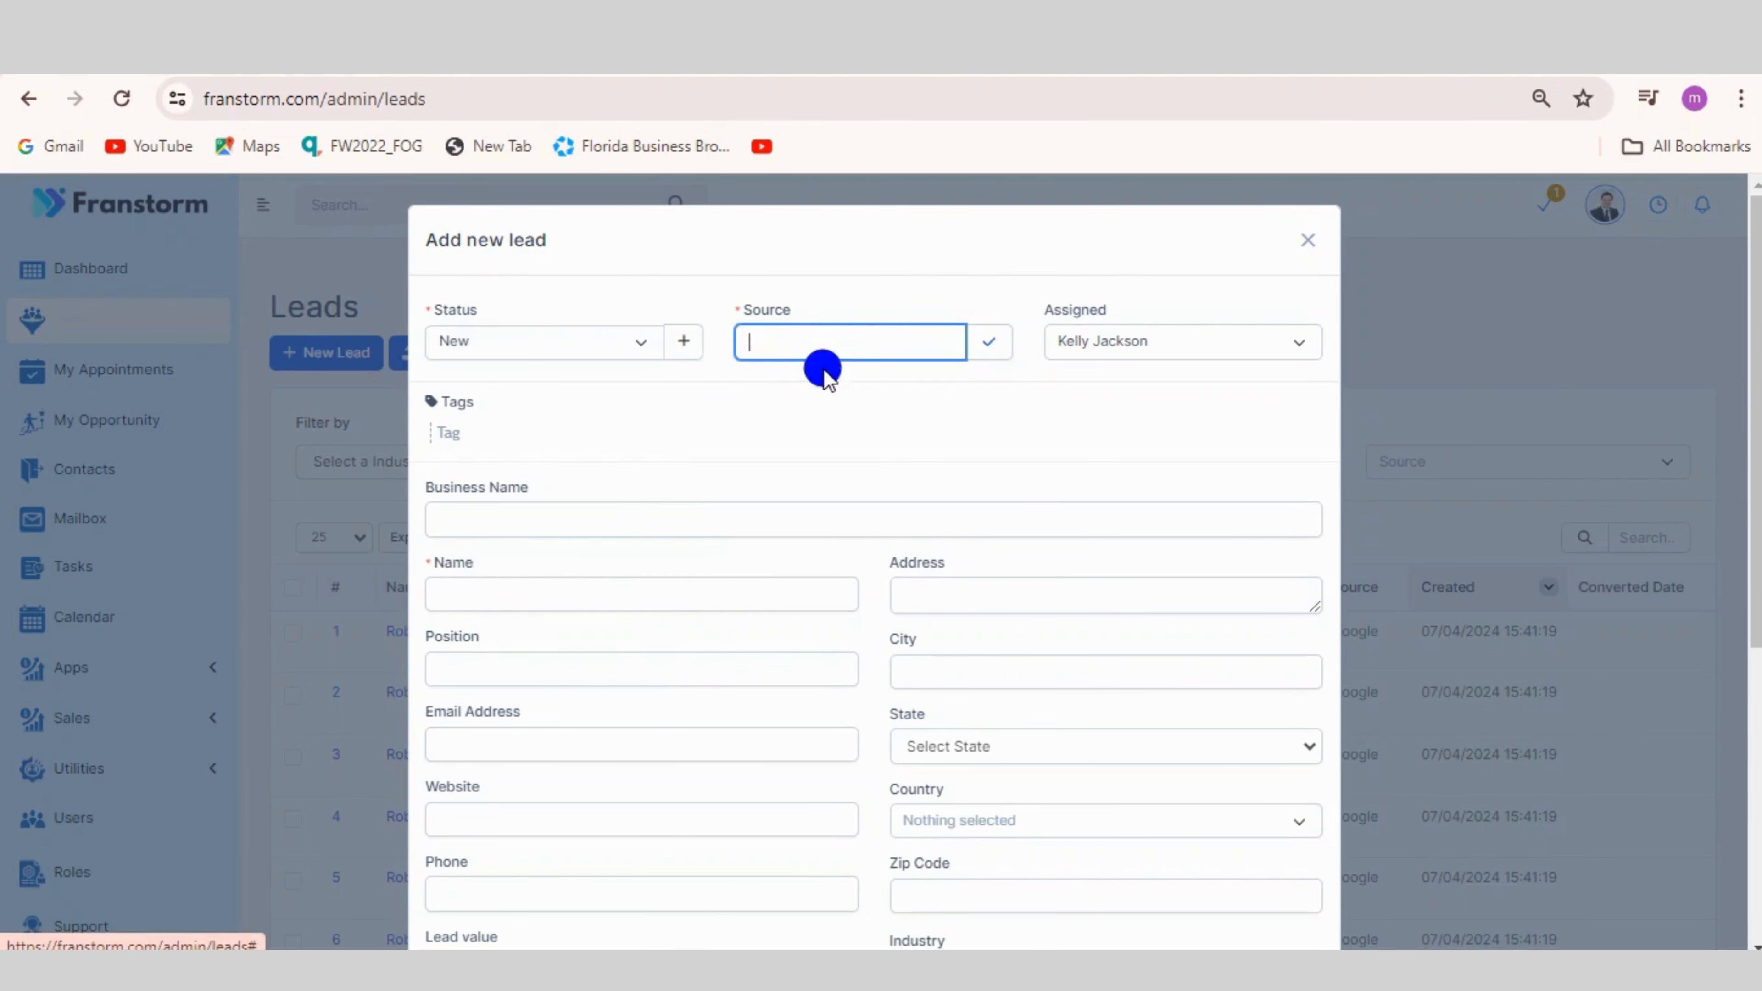
left_click(992, 347)
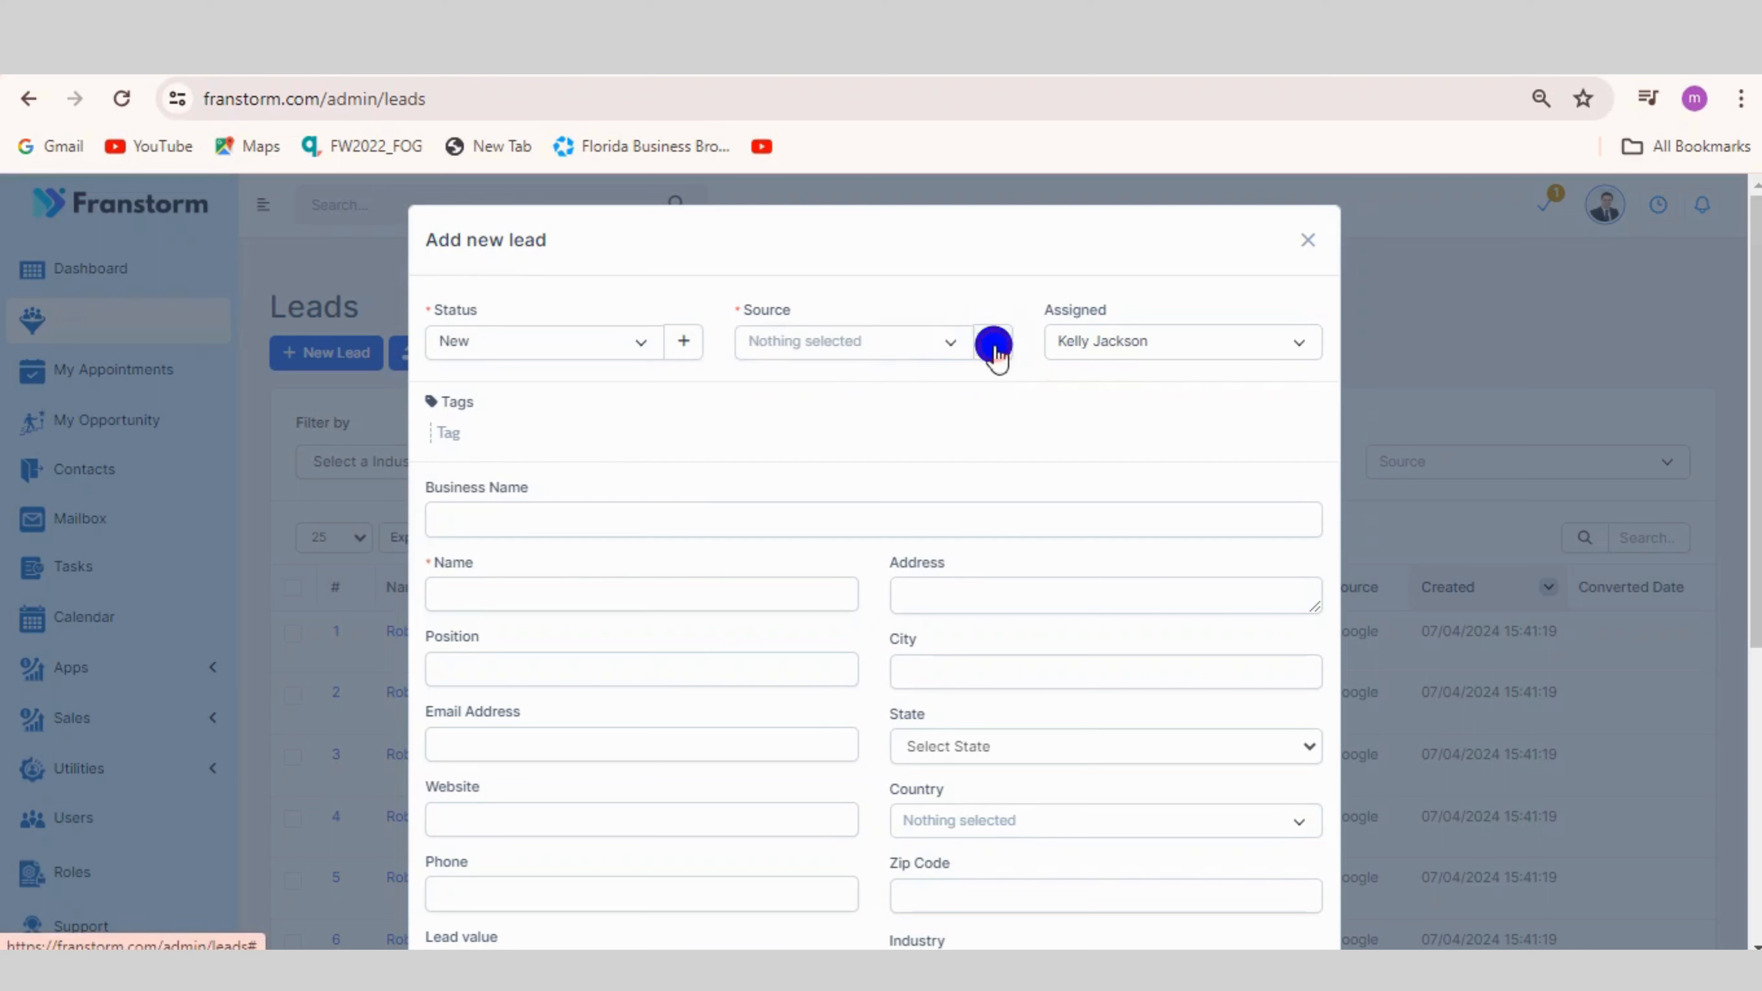
left_click(948, 345)
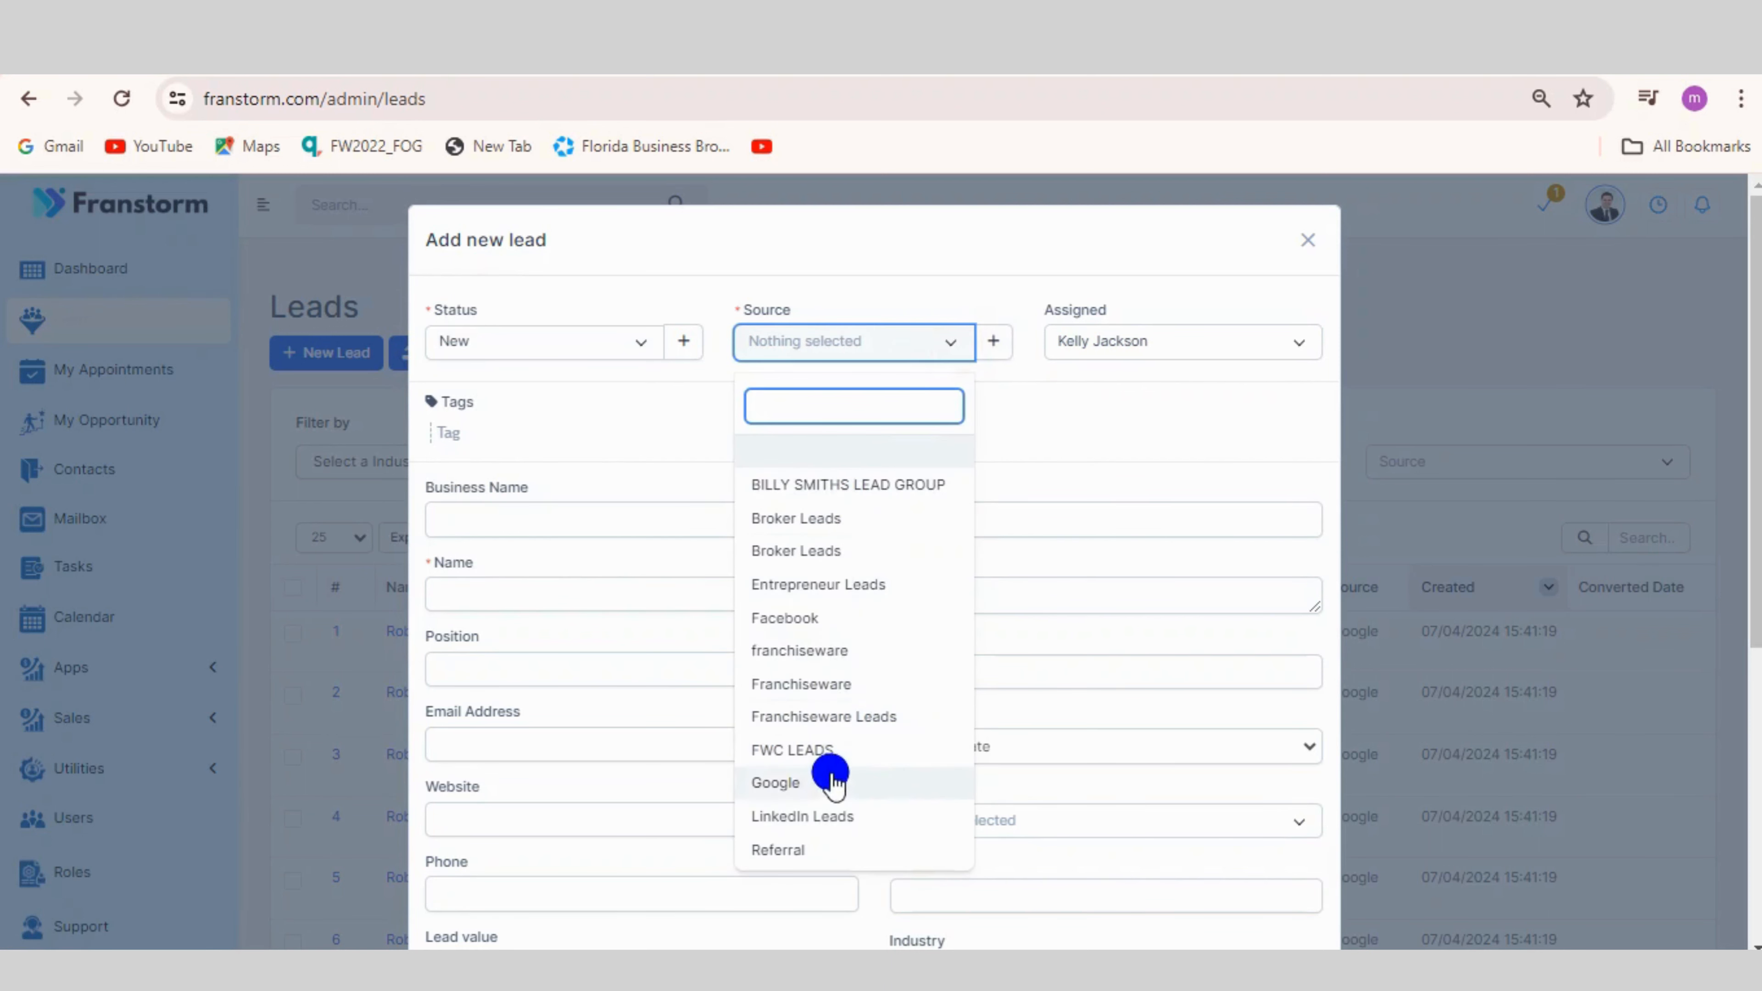
left_click(832, 782)
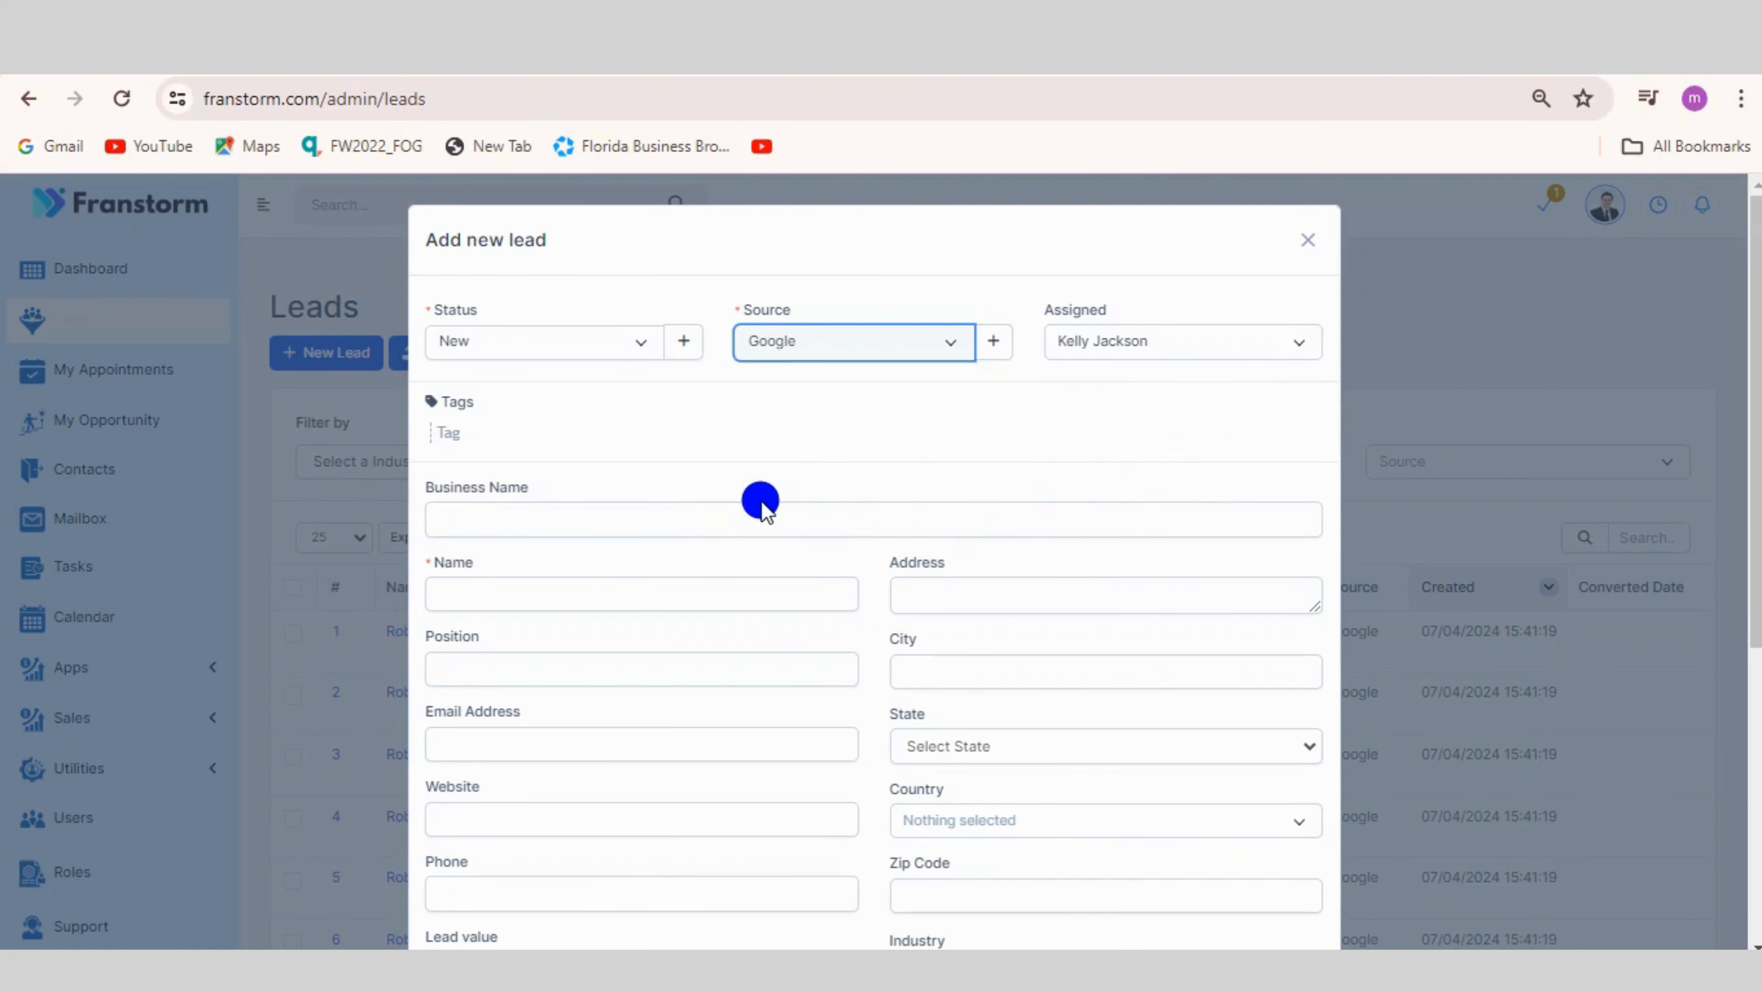
Fill in the business name JB Associate LLC and the lead contact's full name.
scroll(773, 501, "down", 2)
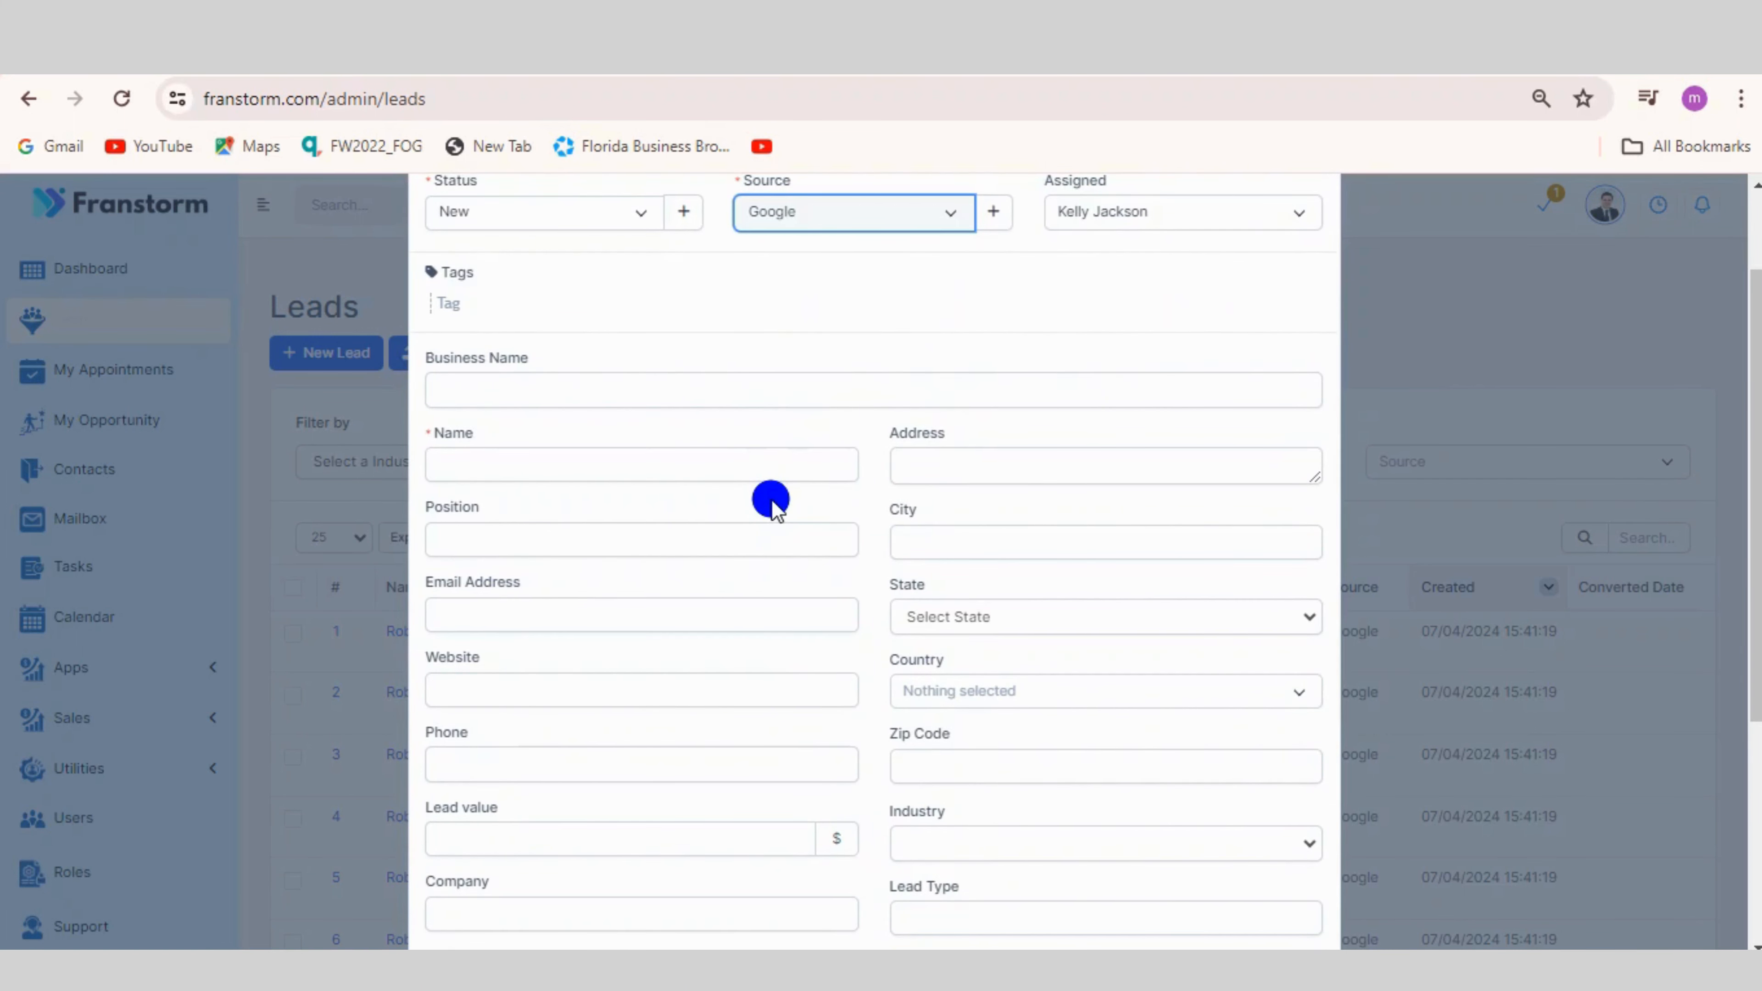
left_click(743, 386)
left_click(702, 487)
left_click(700, 464)
left_click(682, 592)
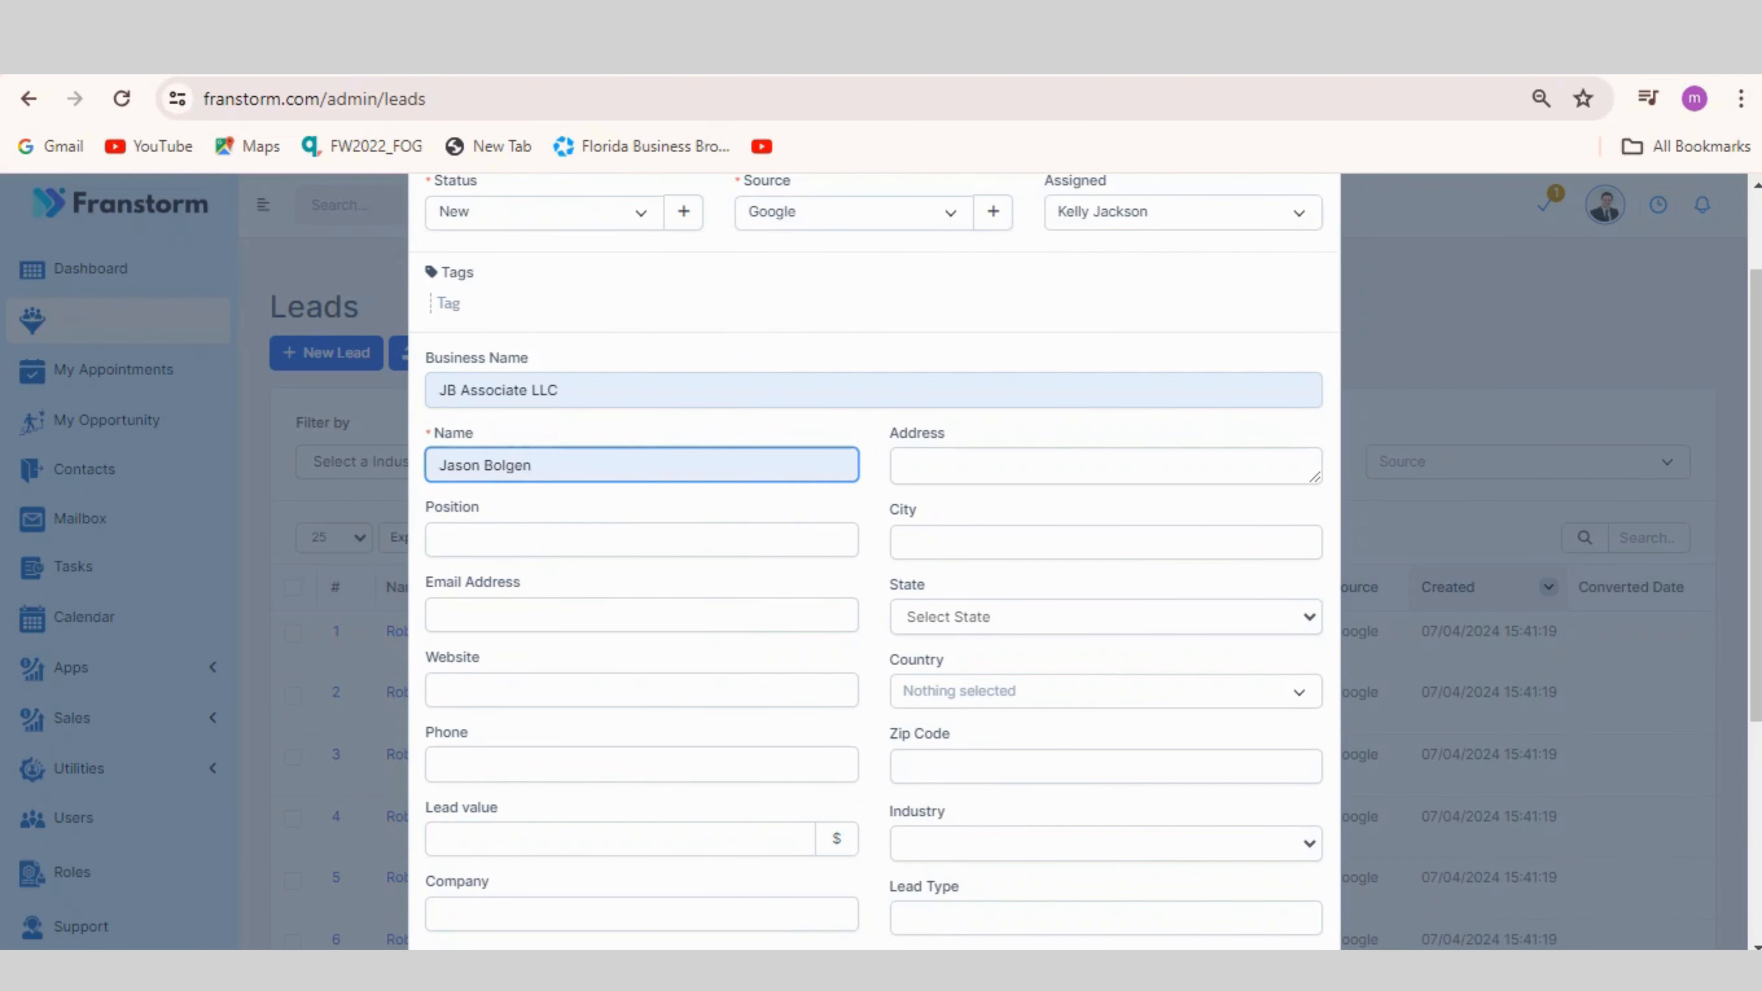
Copy the job title President from the text notes into the lead's Position field.
key("alt+Tab")
left_click_drag(1338, 153, 1178, 163)
key("ctrl+c")
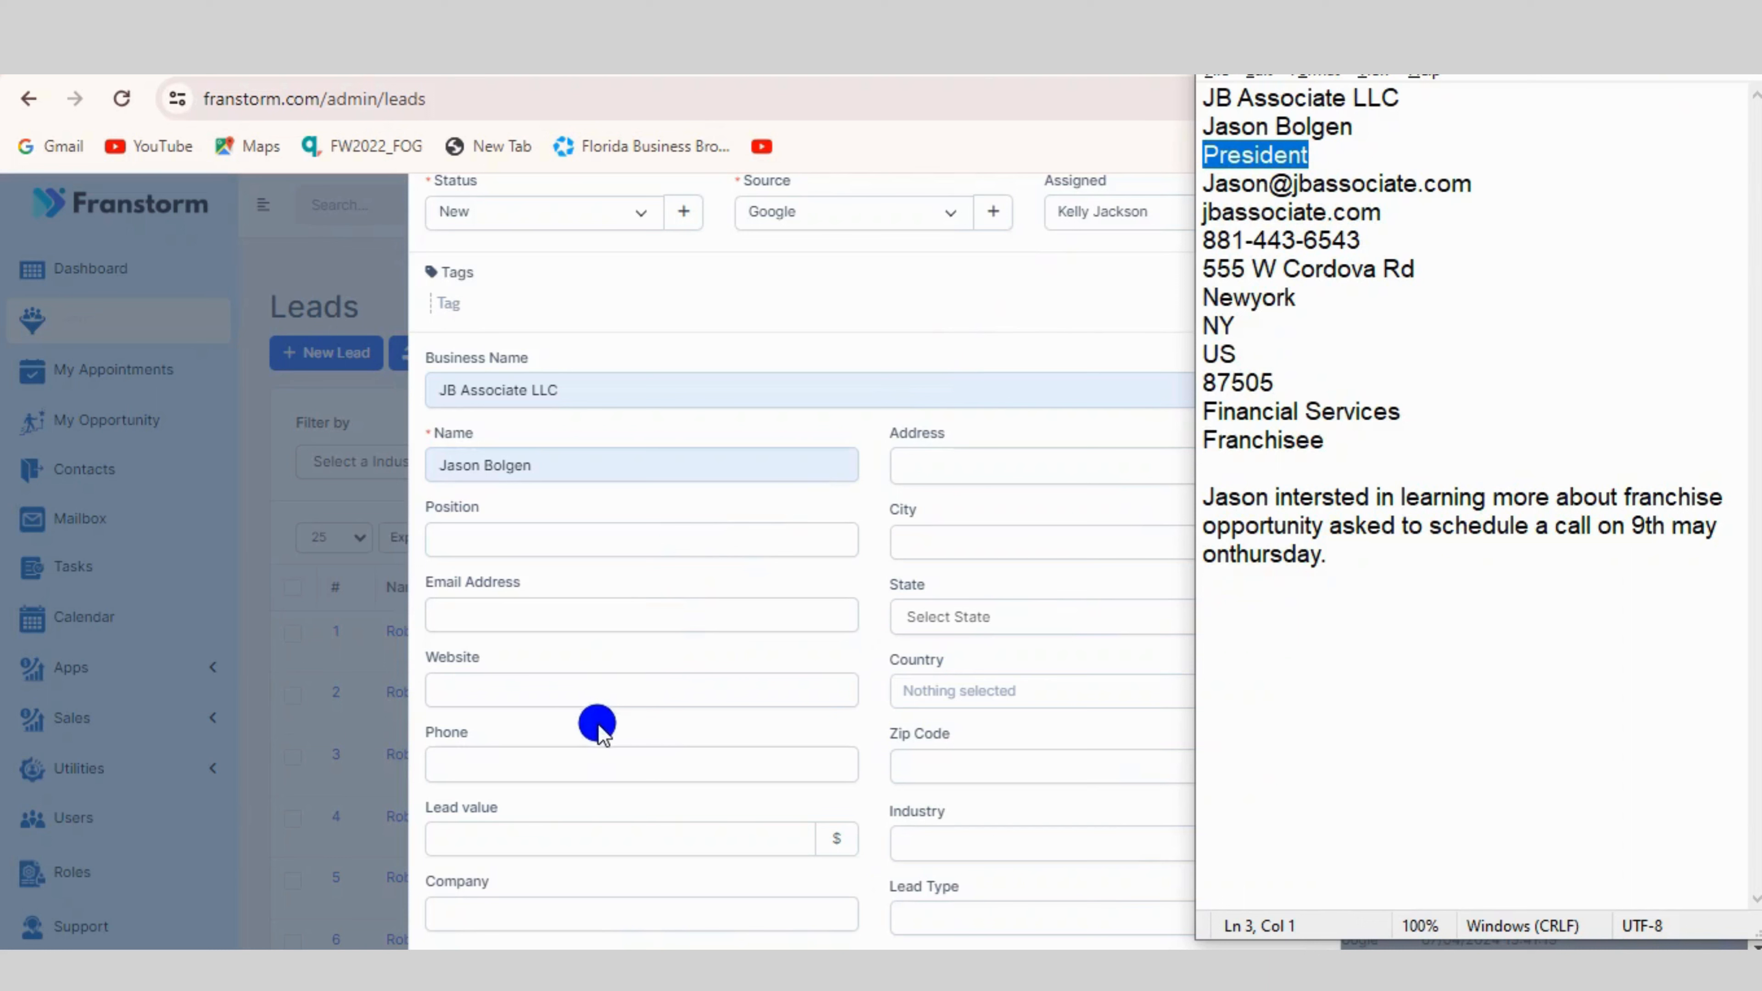
left_click(669, 527)
key("ctrl+v")
Copy the contact's e-mail from the text notes into the lead's Email Address field.
left_click(688, 621)
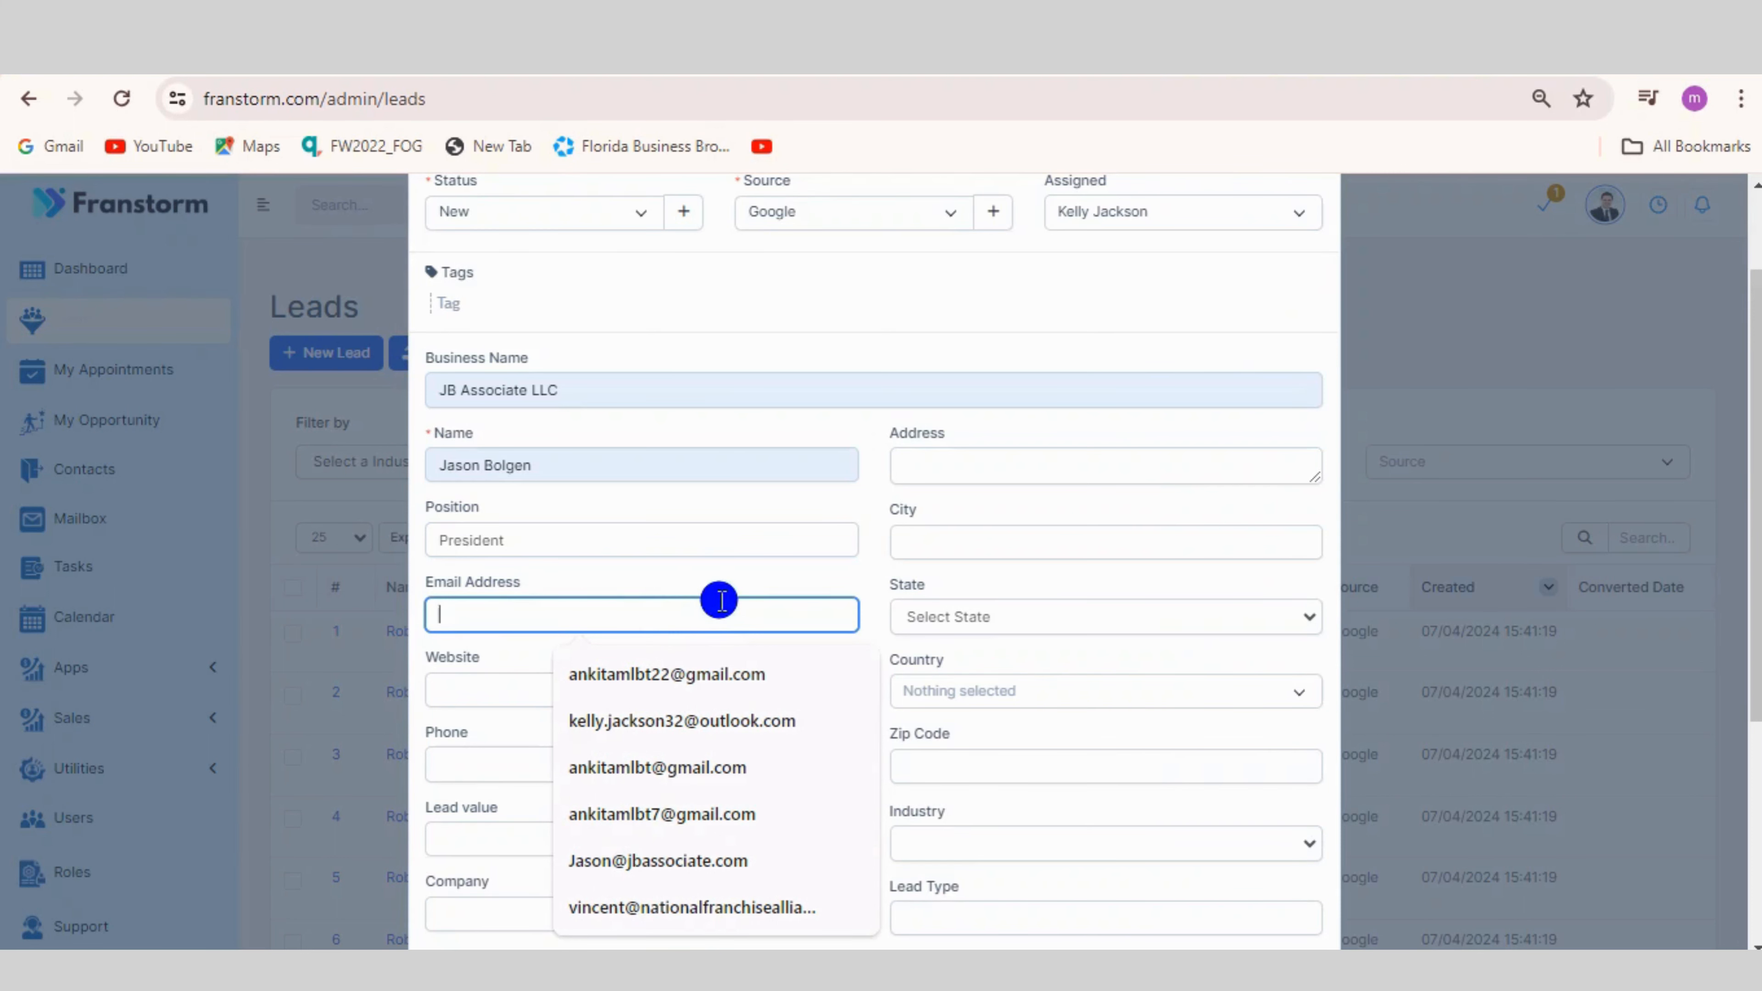
left_click(720, 583)
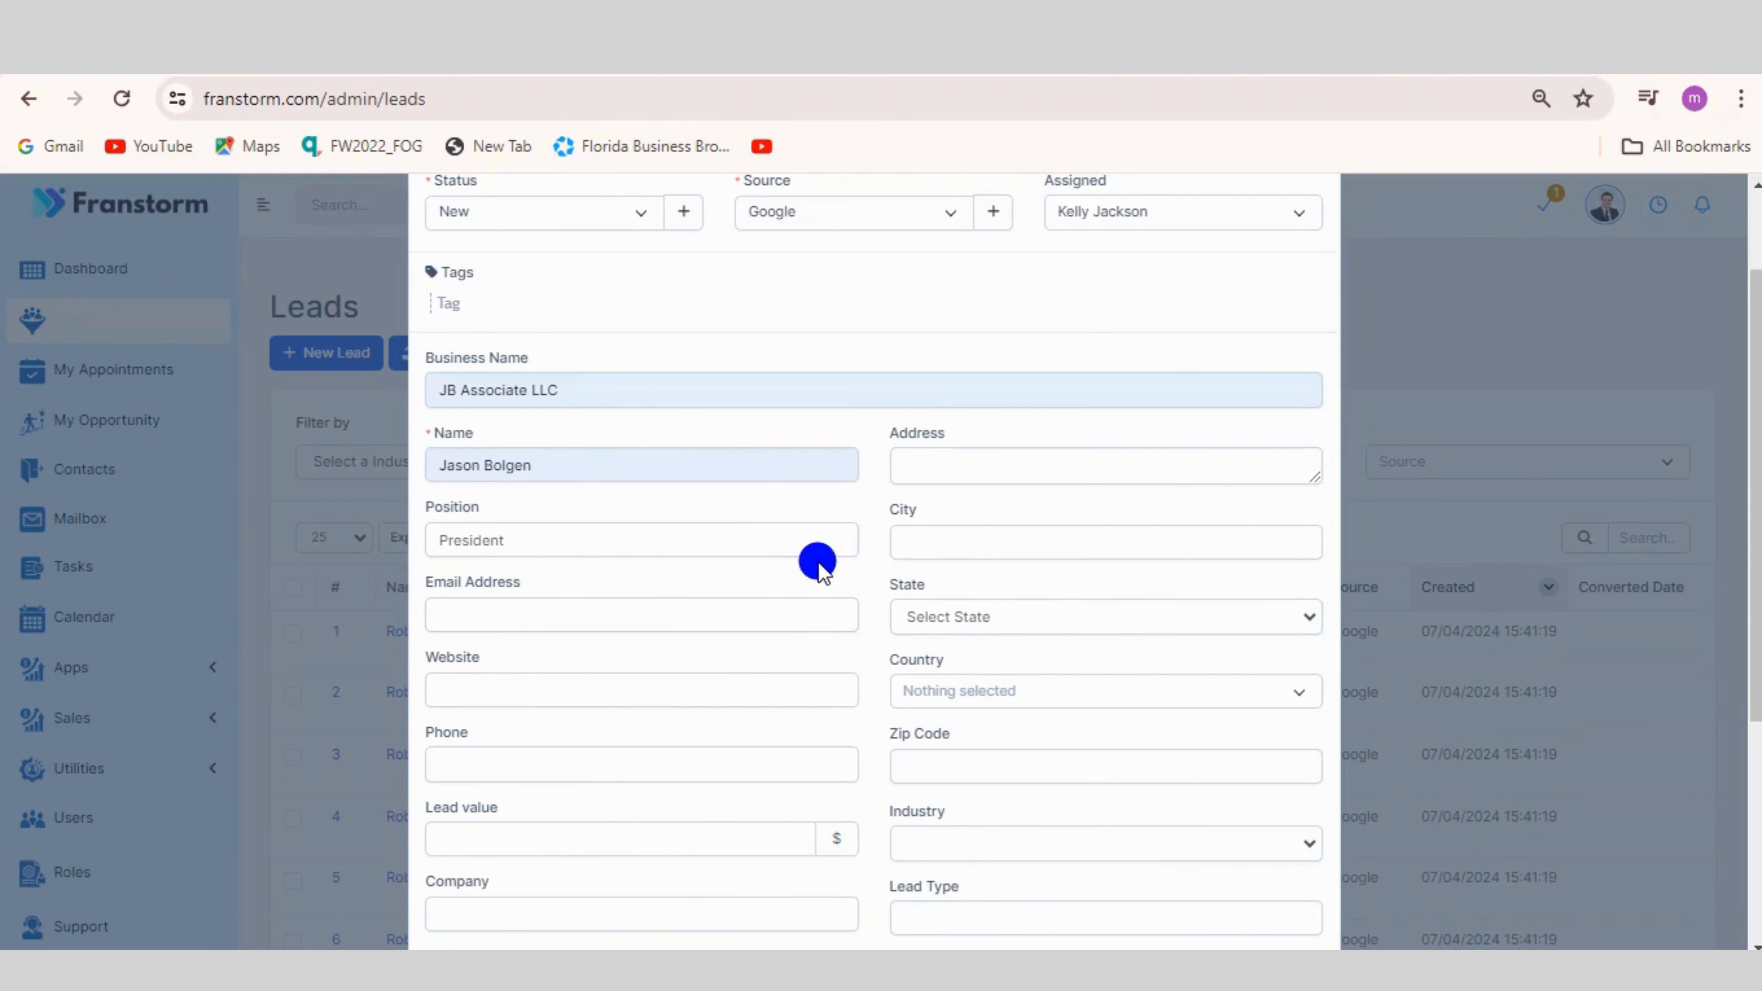
key("alt+Tab")
left_click_drag(1480, 183, 1206, 183)
key("ctrl+c")
left_click(610, 616)
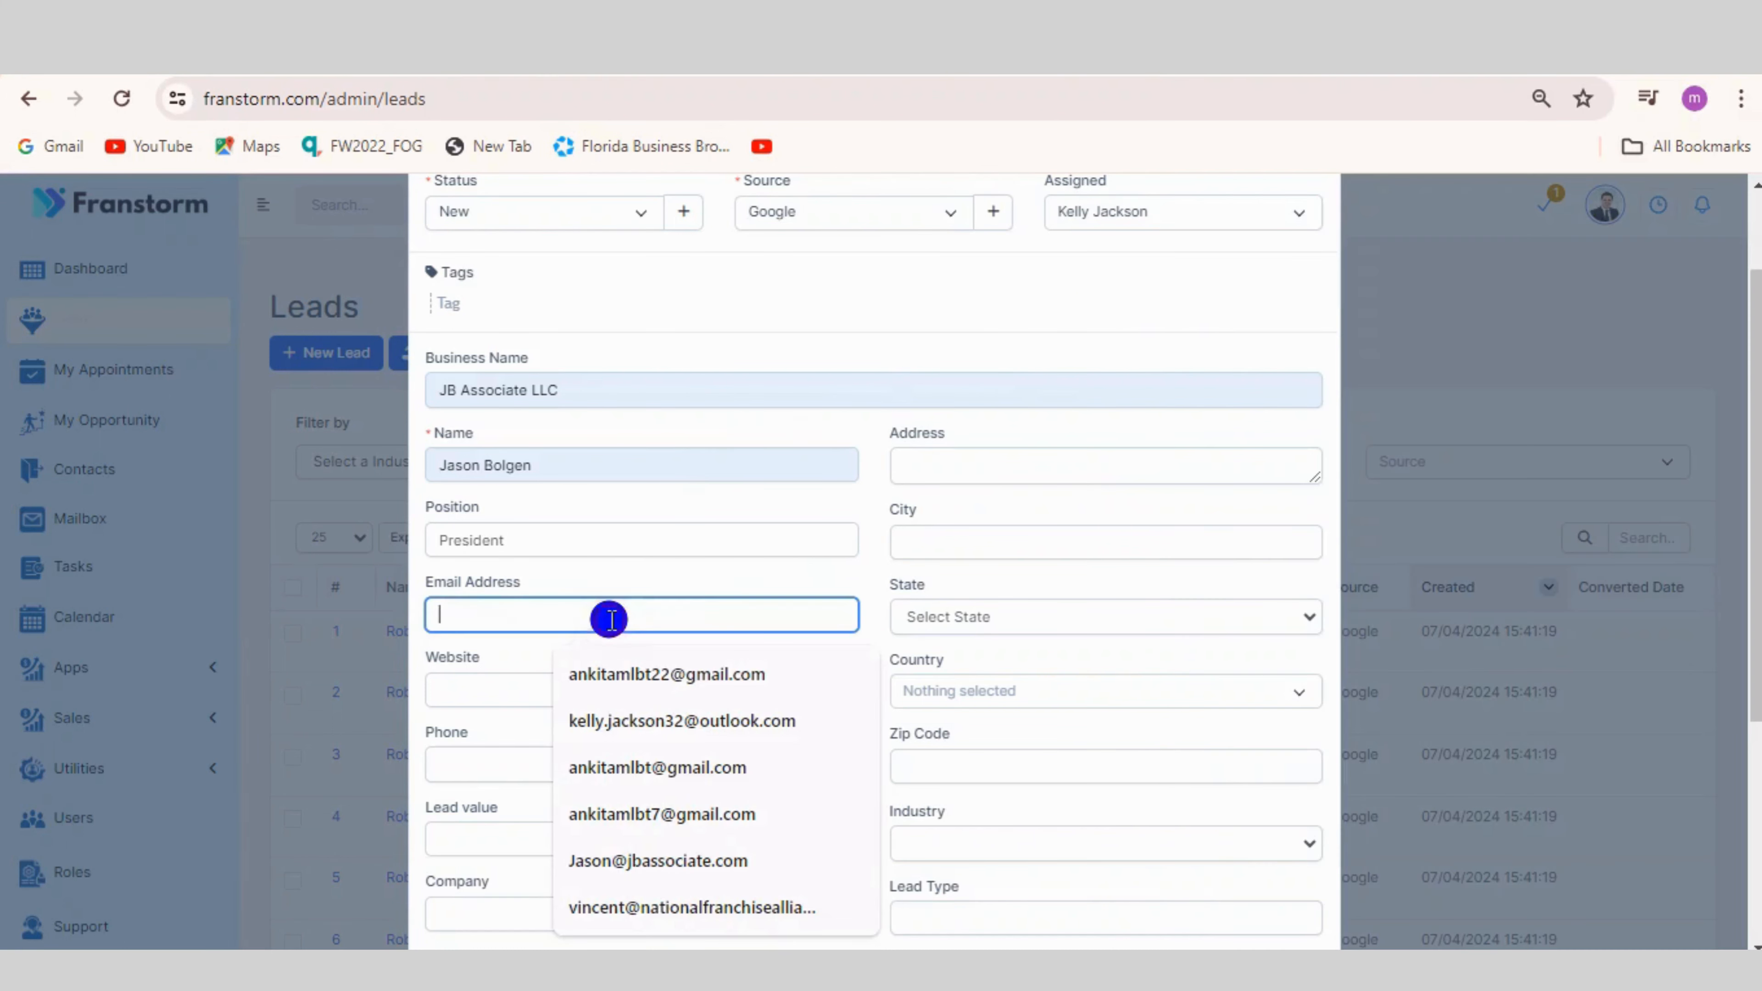
key("ctrl+v")
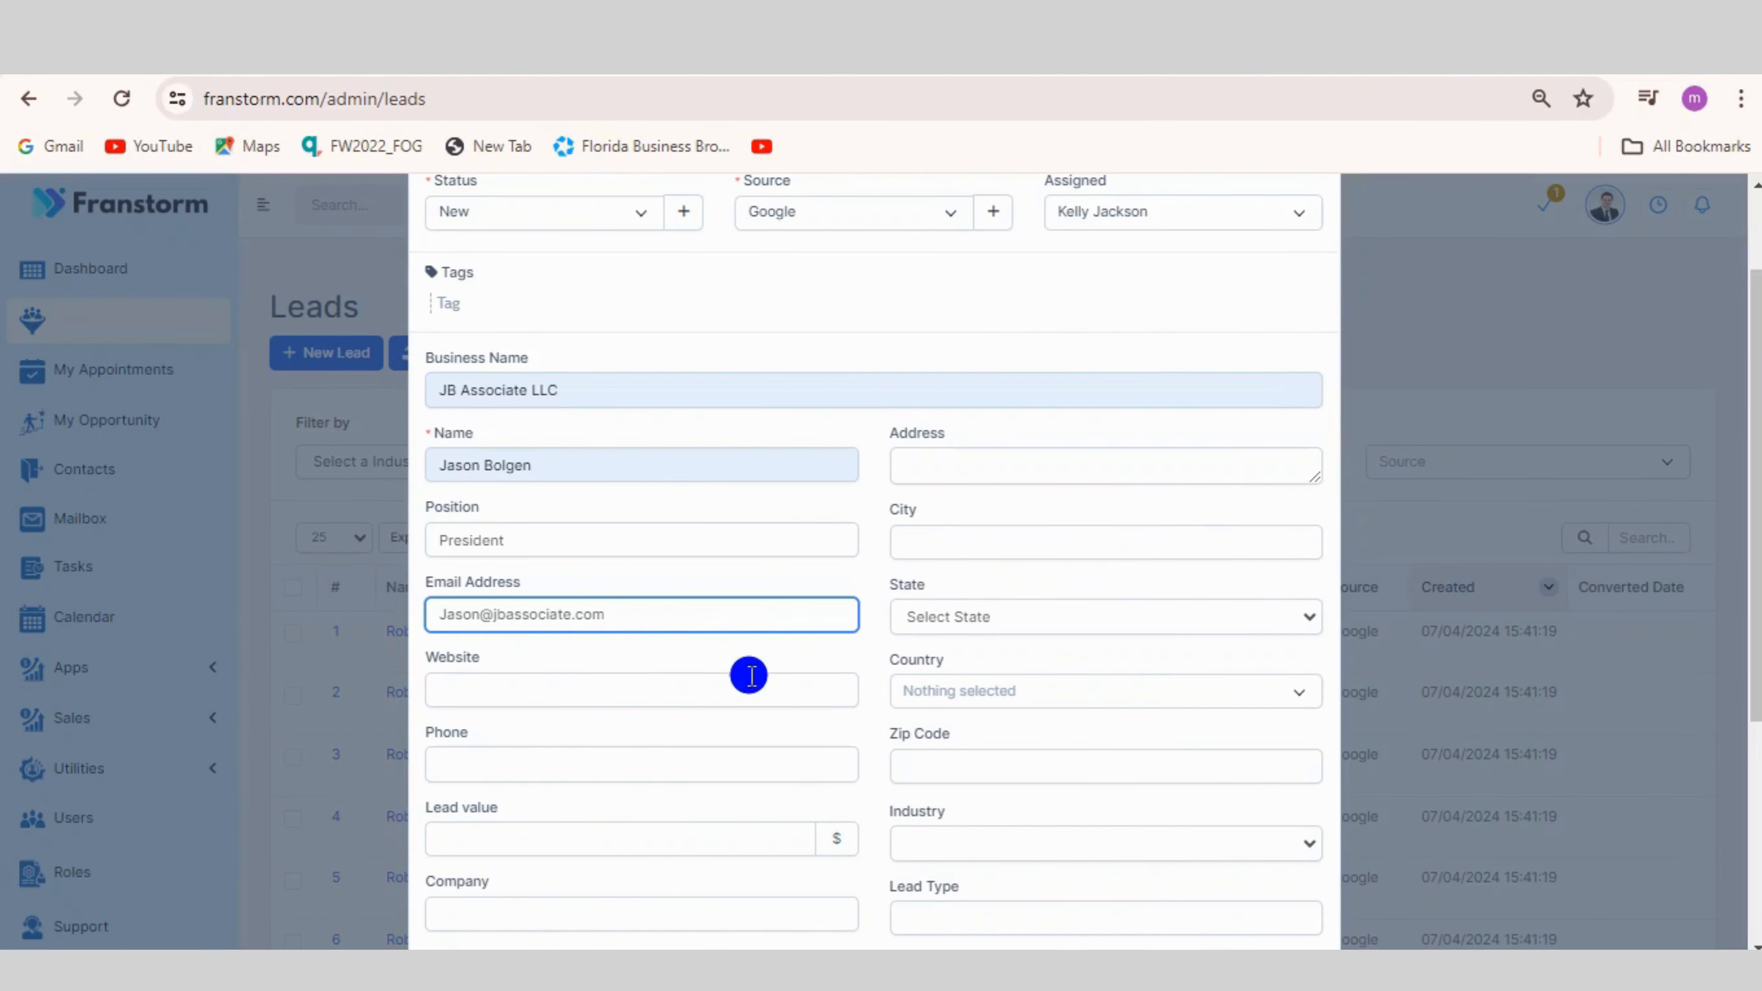
Set the lead's website to jbassociate.com and fill in the contact's phone number.
left_click(749, 676)
left_click(650, 740)
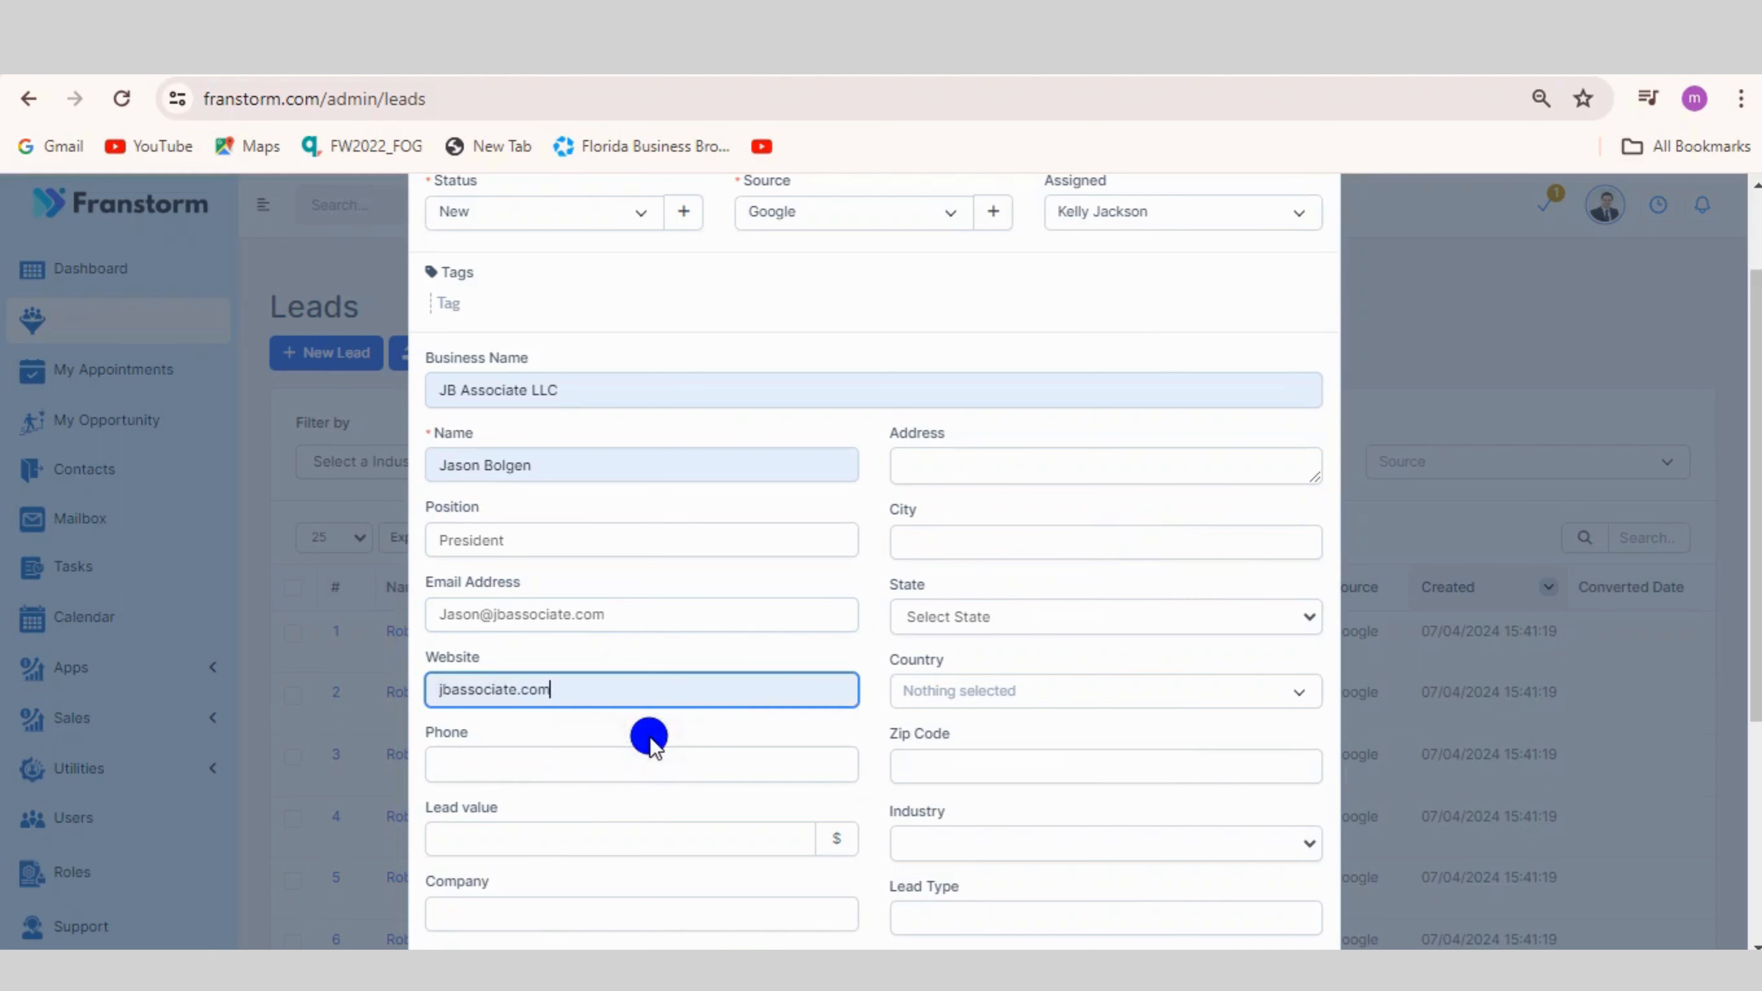
left_click(688, 763)
left_click(626, 864)
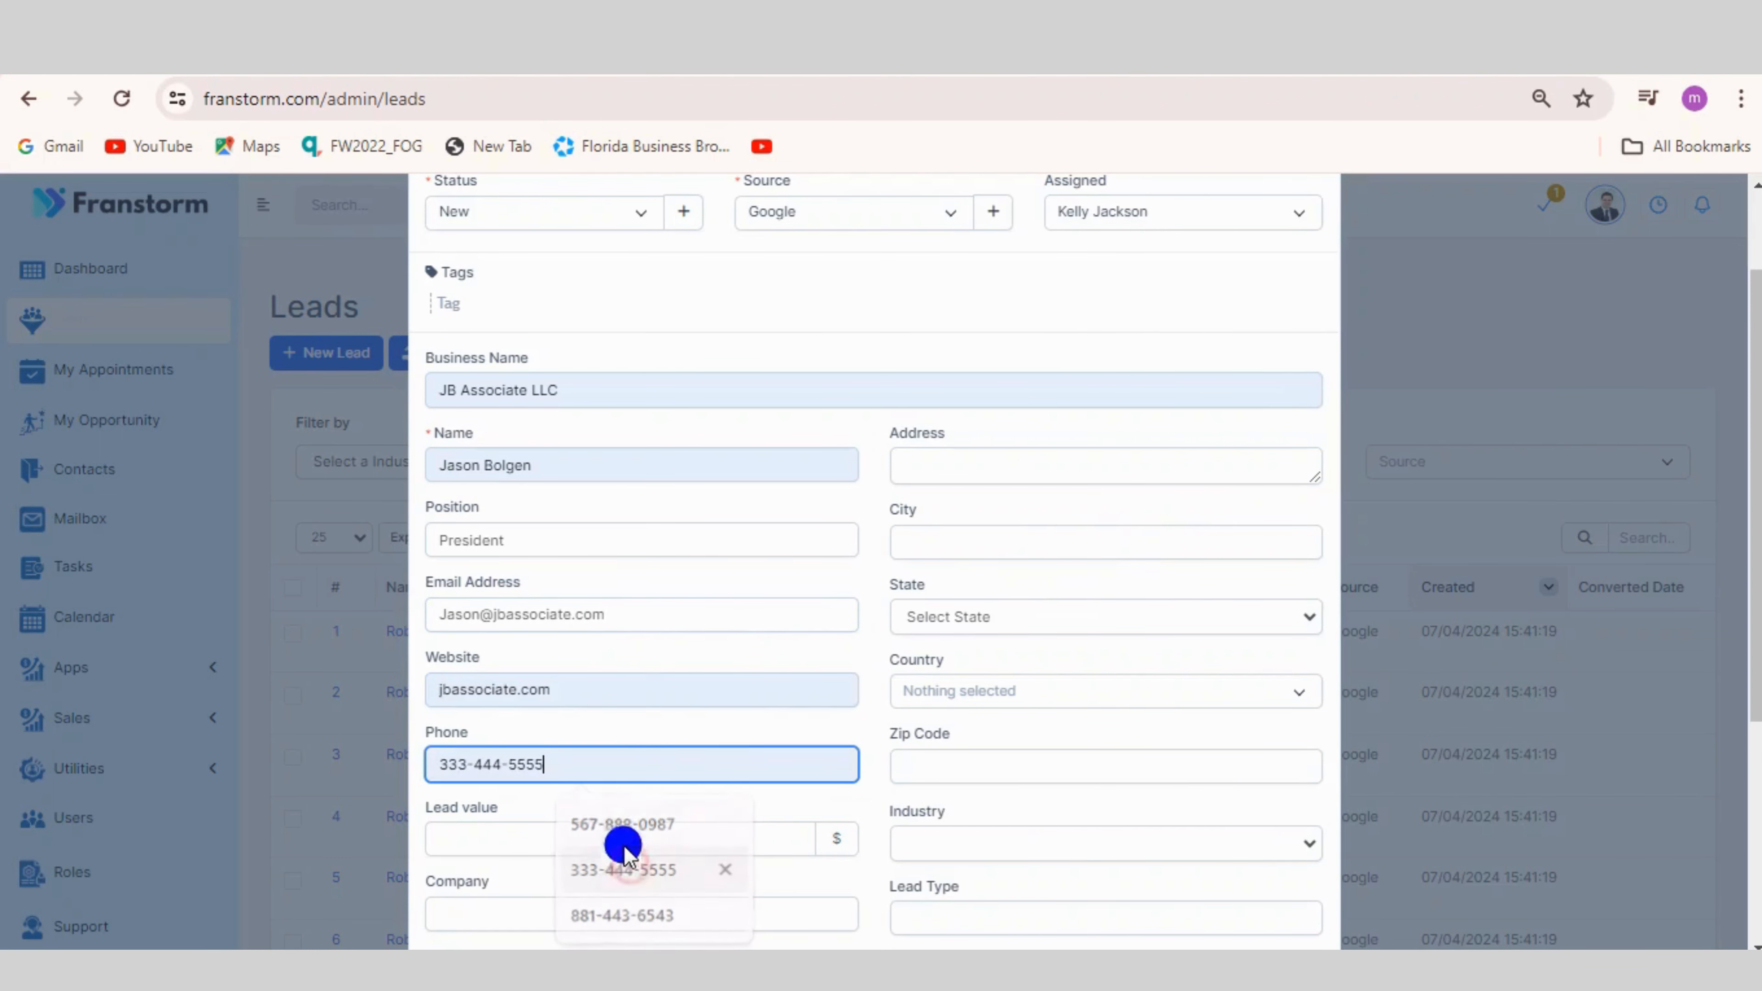
Copy the street address from the text notes into the lead's Address field.
scroll(652, 684, "down", 2)
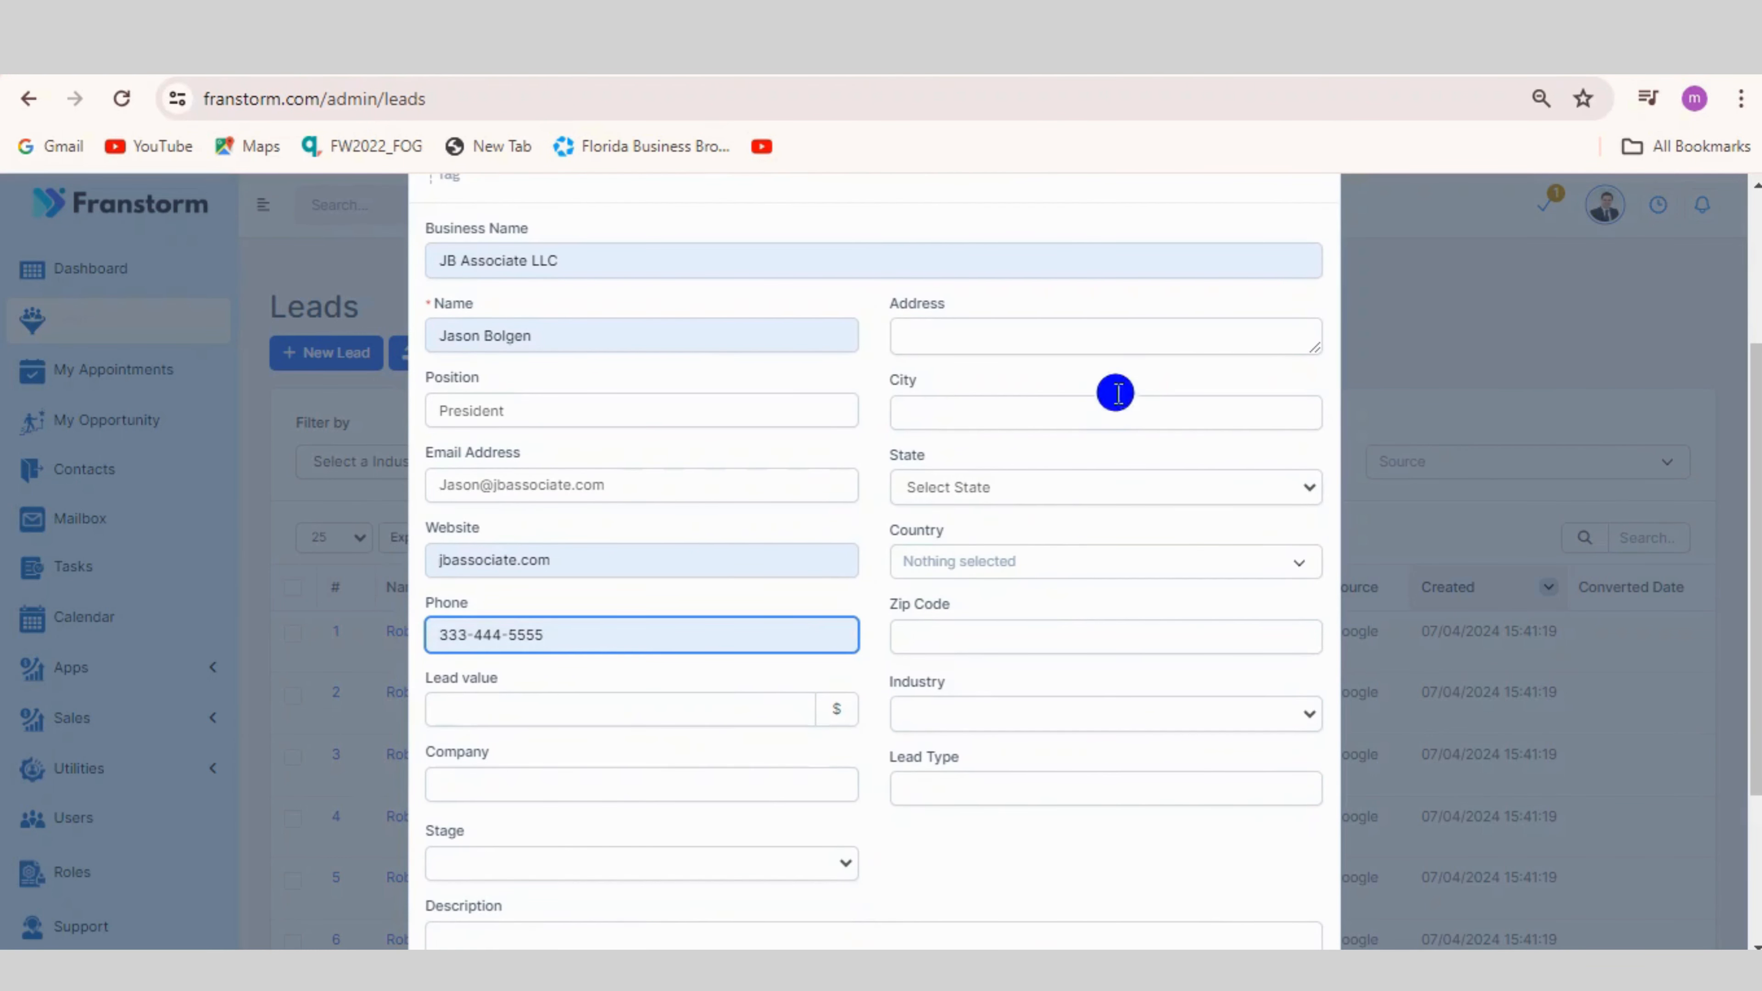
left_click(1078, 321)
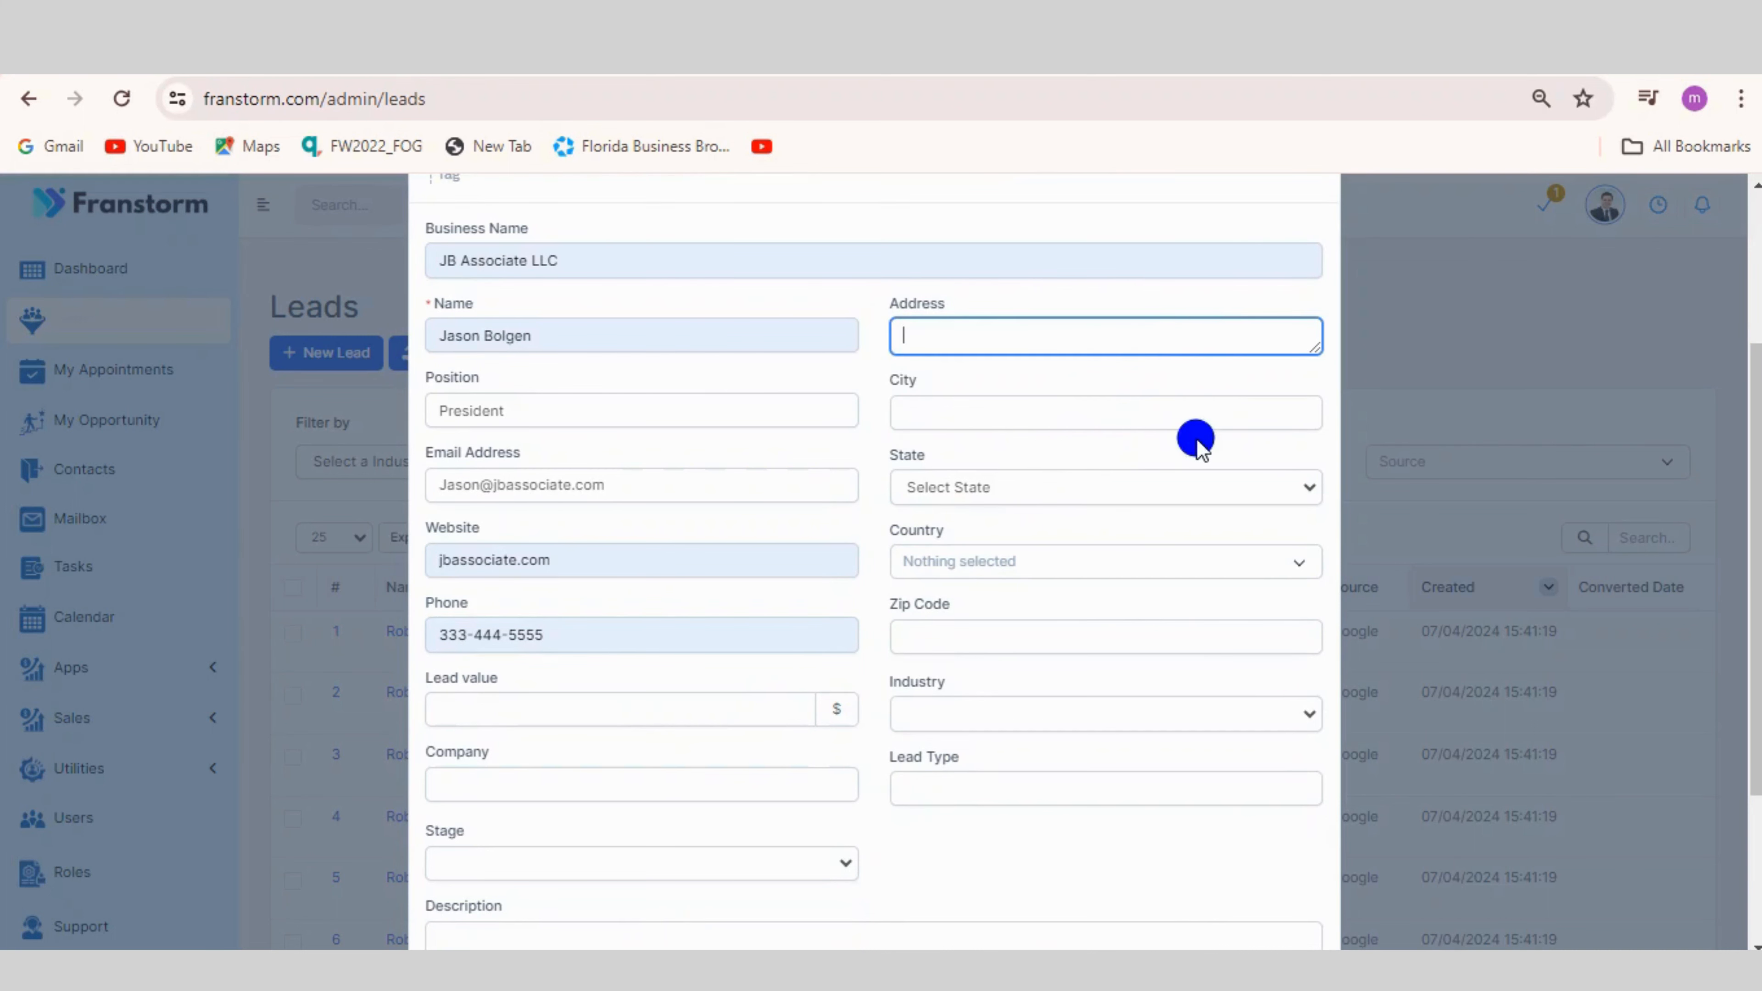
key("alt+Tab")
left_click_drag(1412, 269, 1155, 260)
key("ctrl+c")
left_click(1030, 342)
key("ctrl+v")
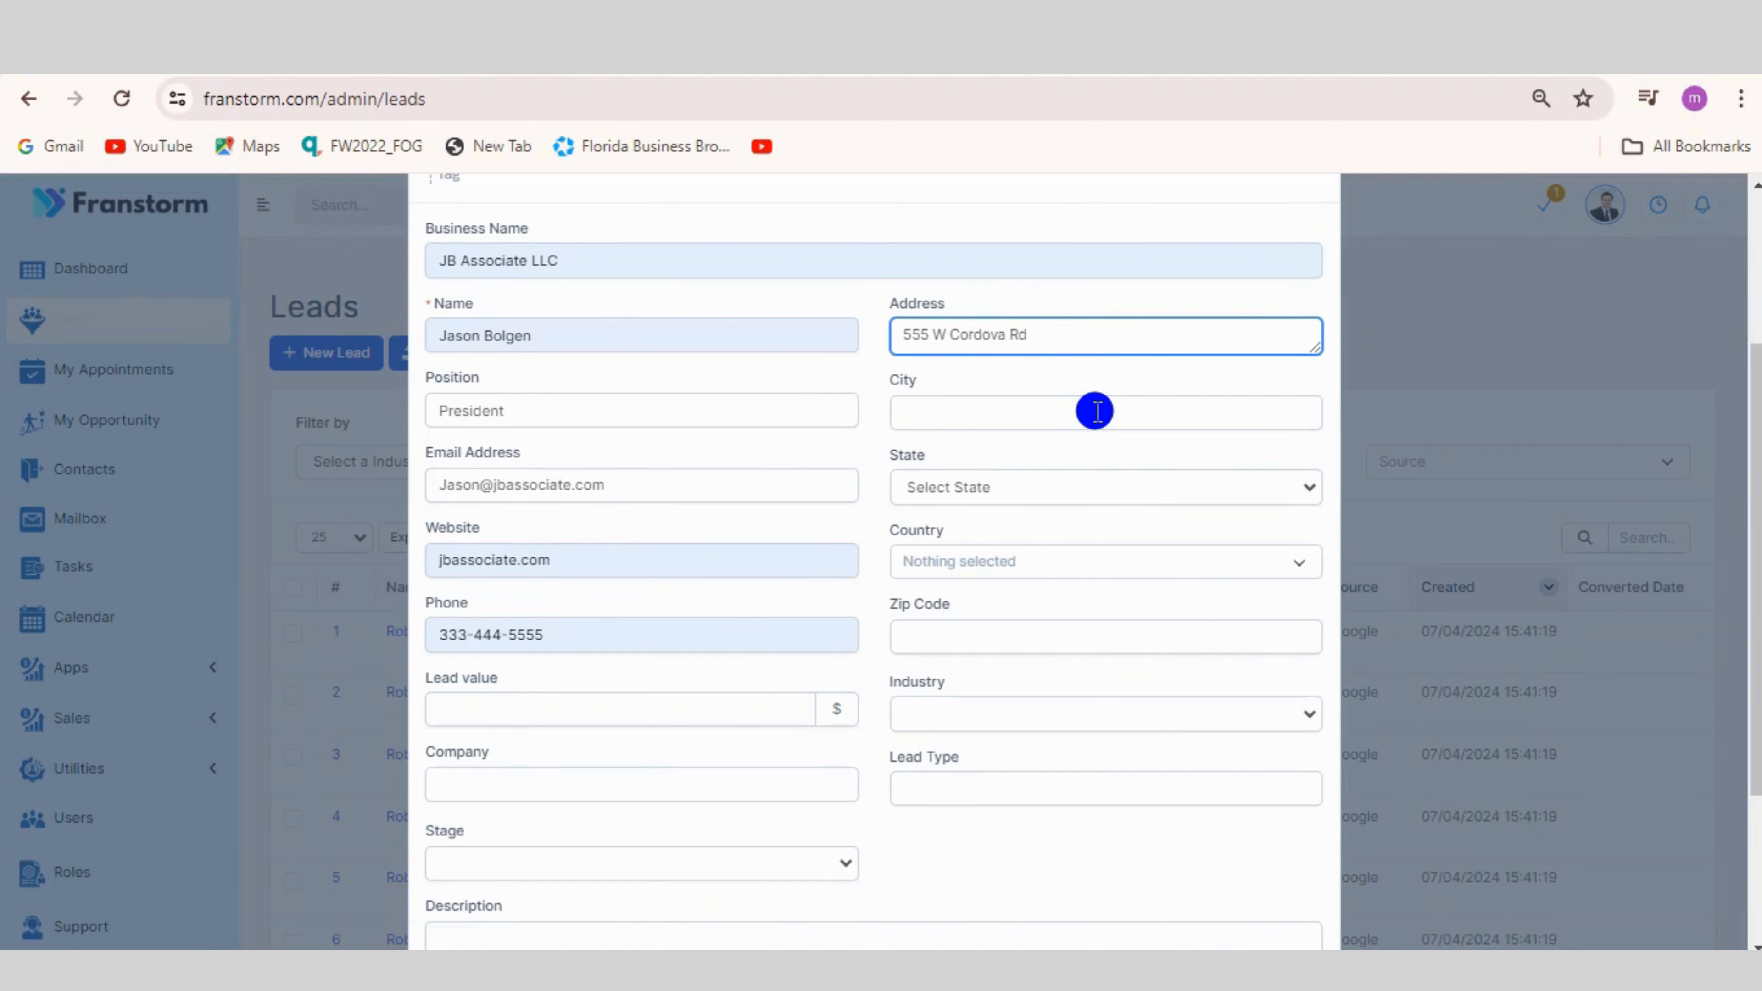
Select the zip code in the text notes and set the lead's country to United States.
key("alt+Tab")
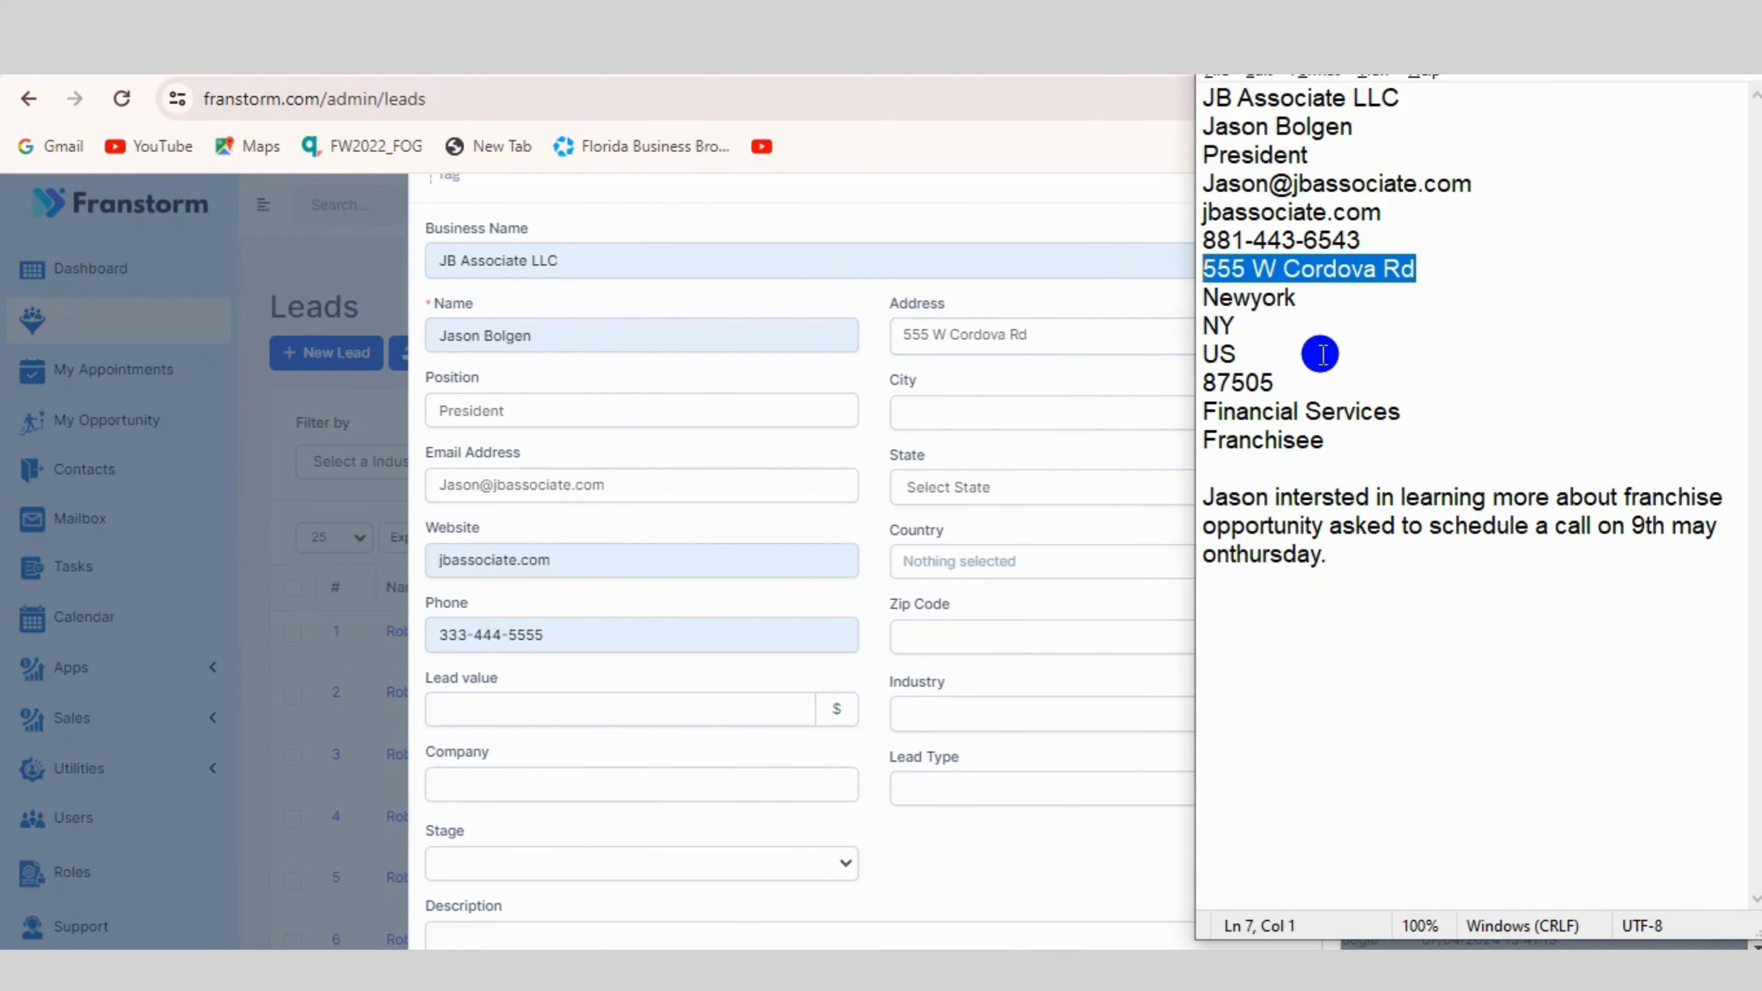
left_click(1307, 378)
left_click_drag(1307, 378, 1187, 378)
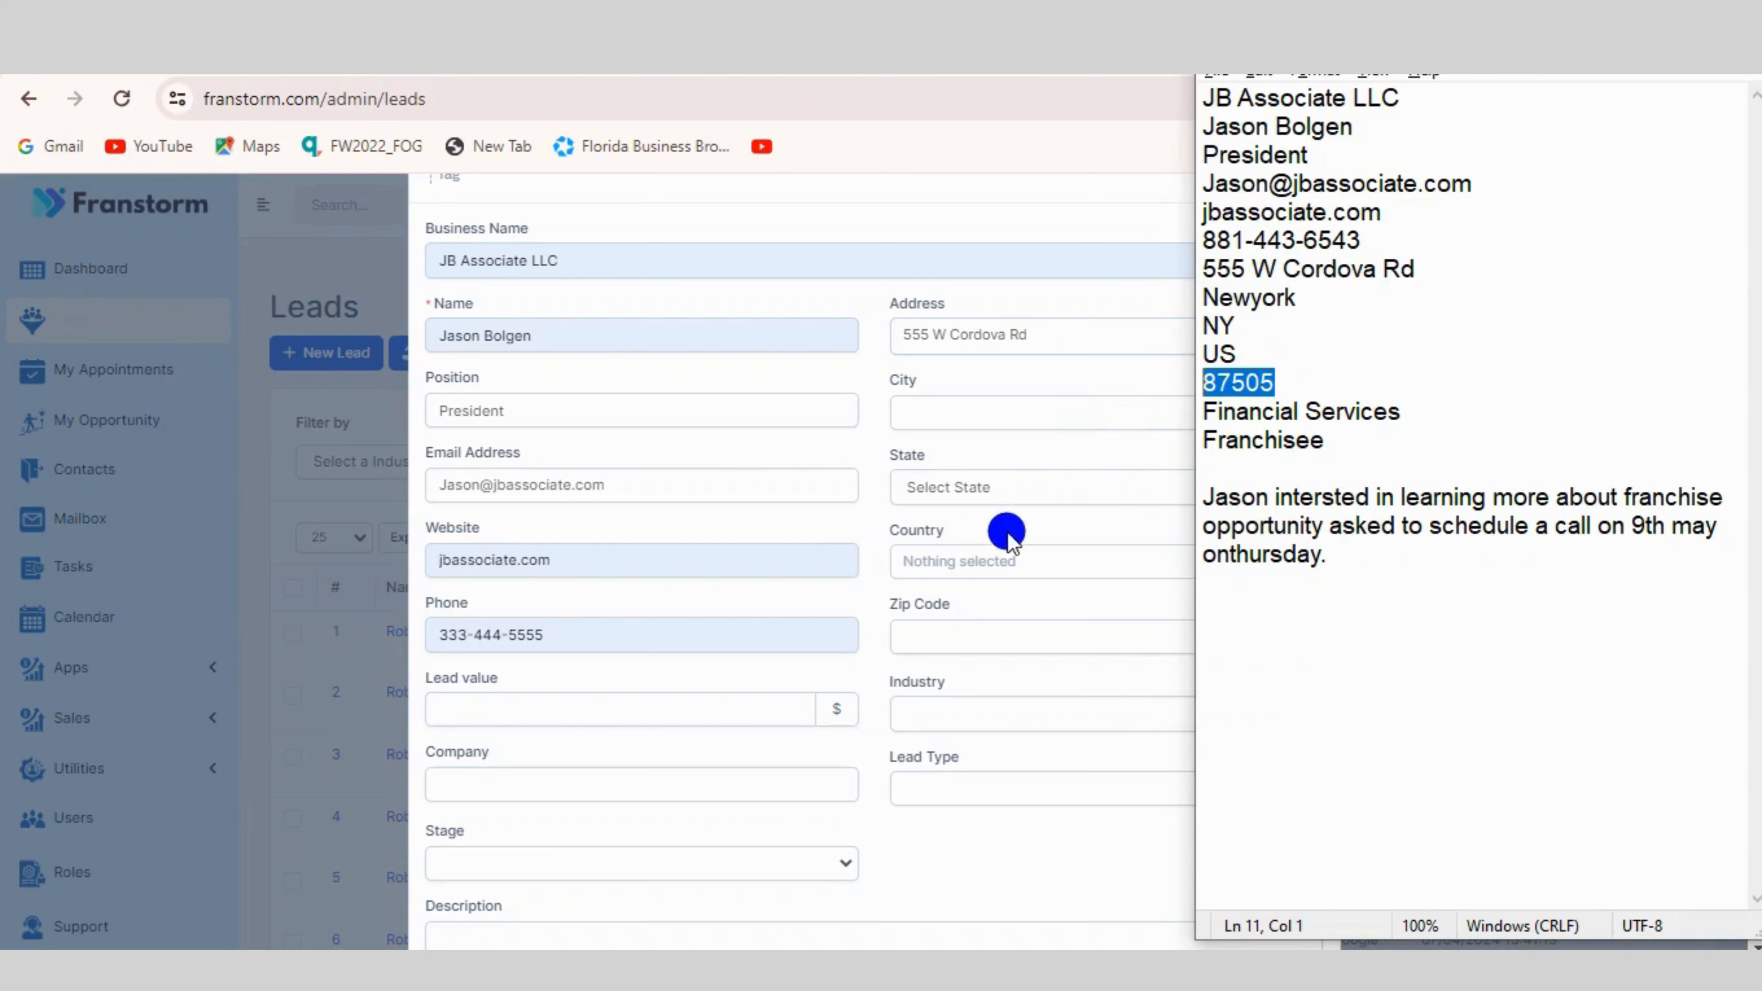
left_click(1044, 566)
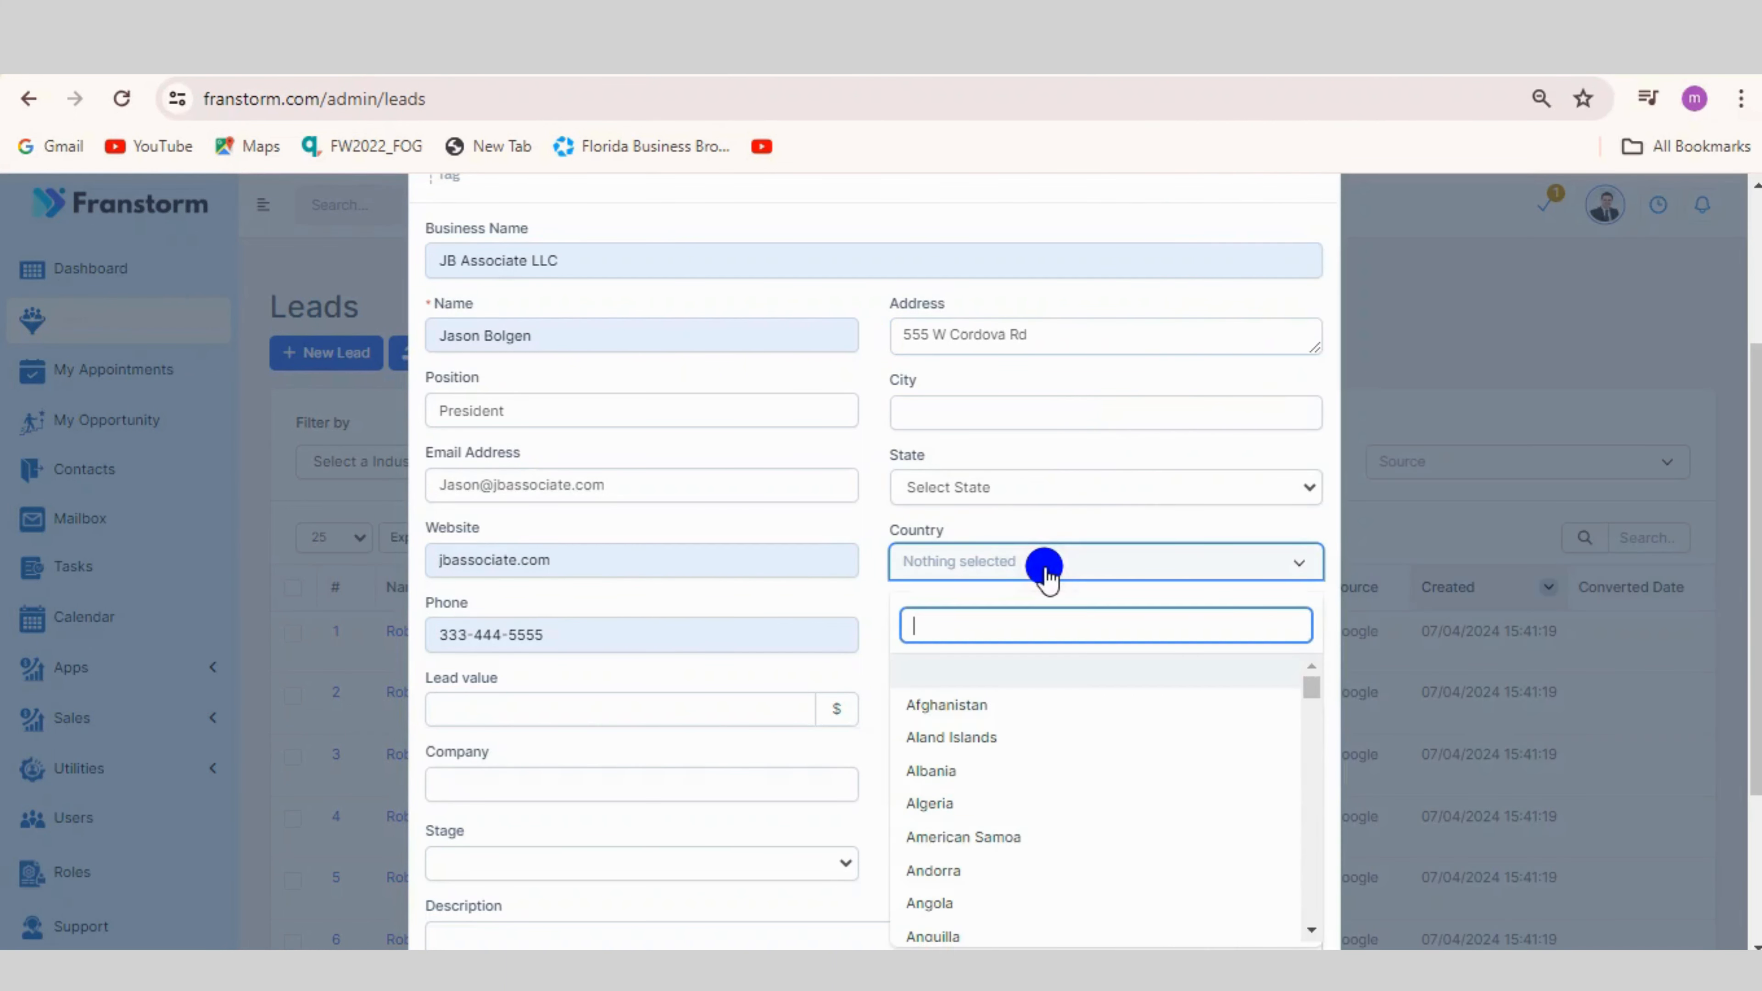
type("uni")
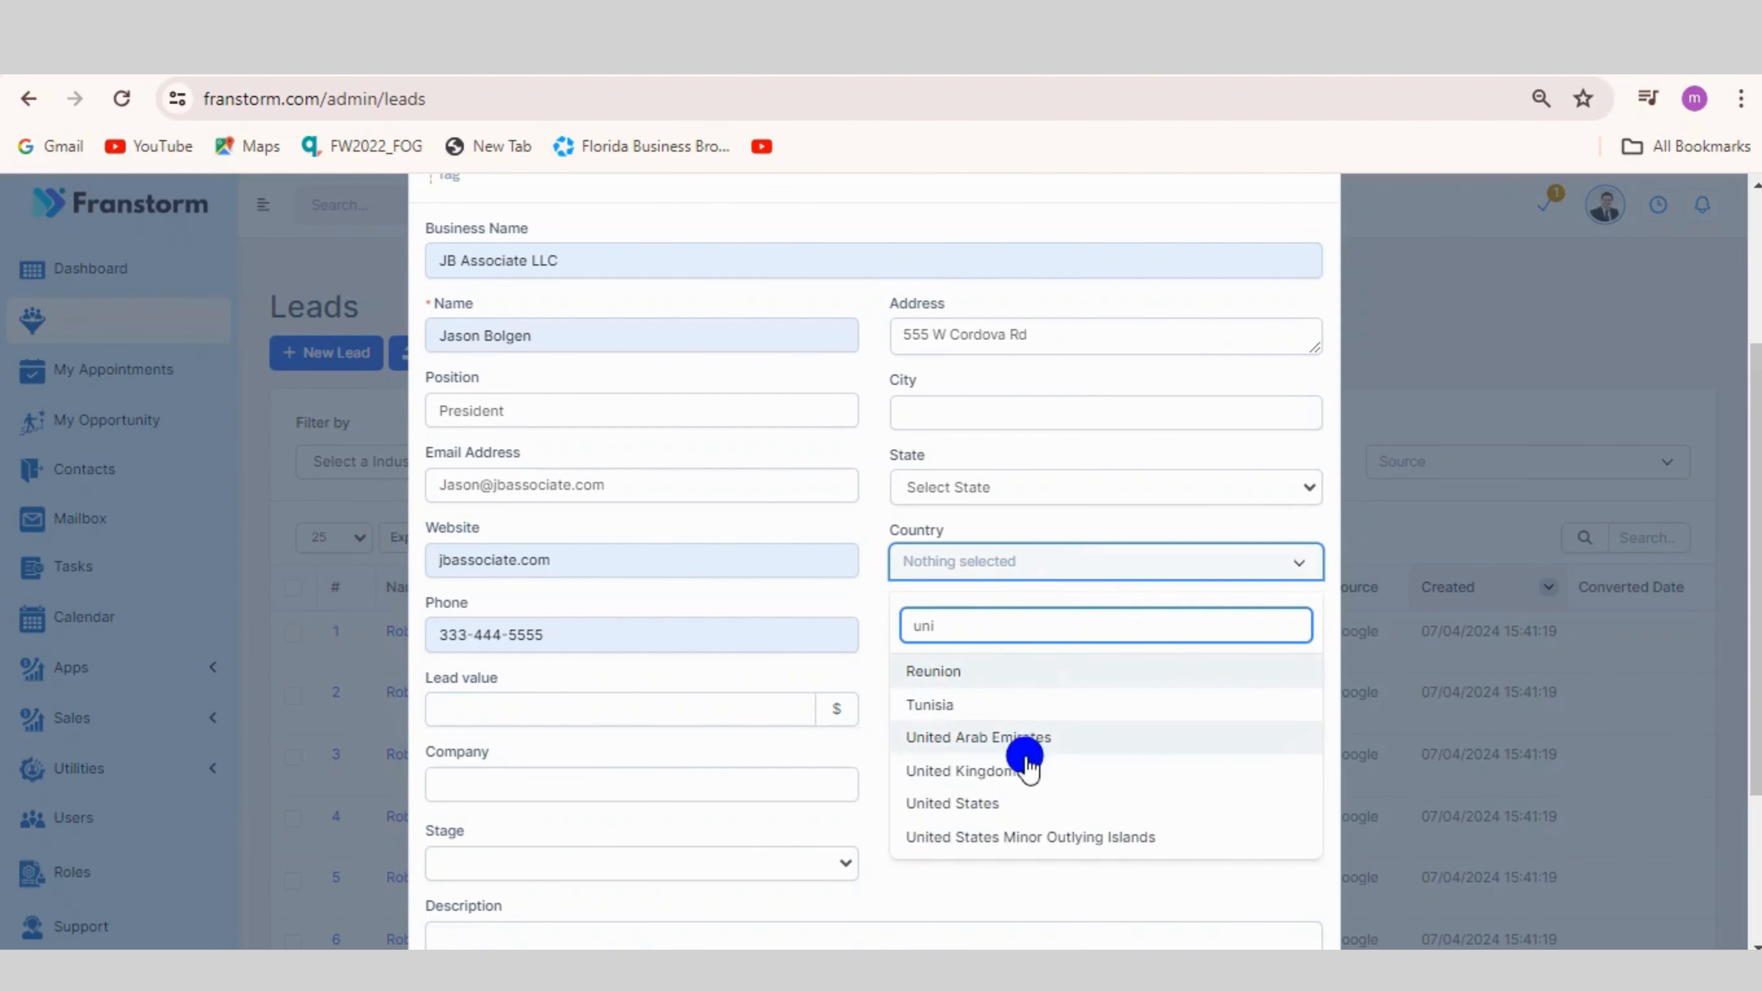
left_click(994, 816)
Set the lead's state to New York.
left_click(1007, 487)
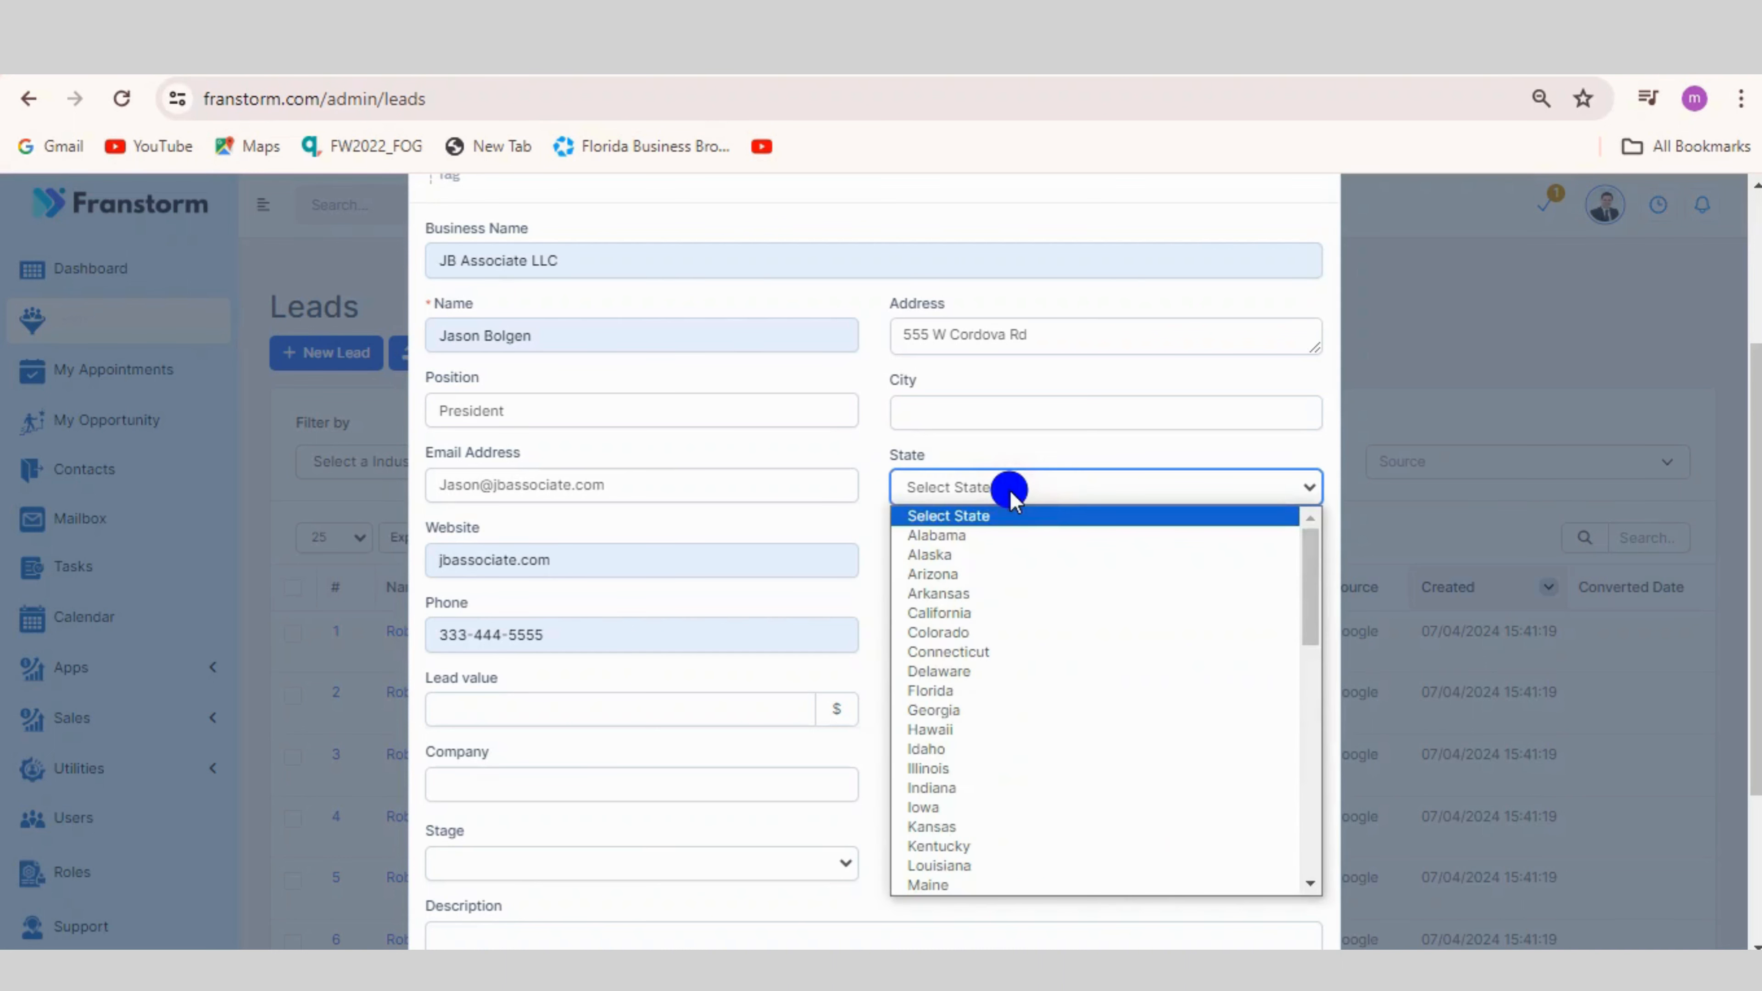
key("n")
key("Down")
key("Down")
key("Down")
key("Down")
key("Down")
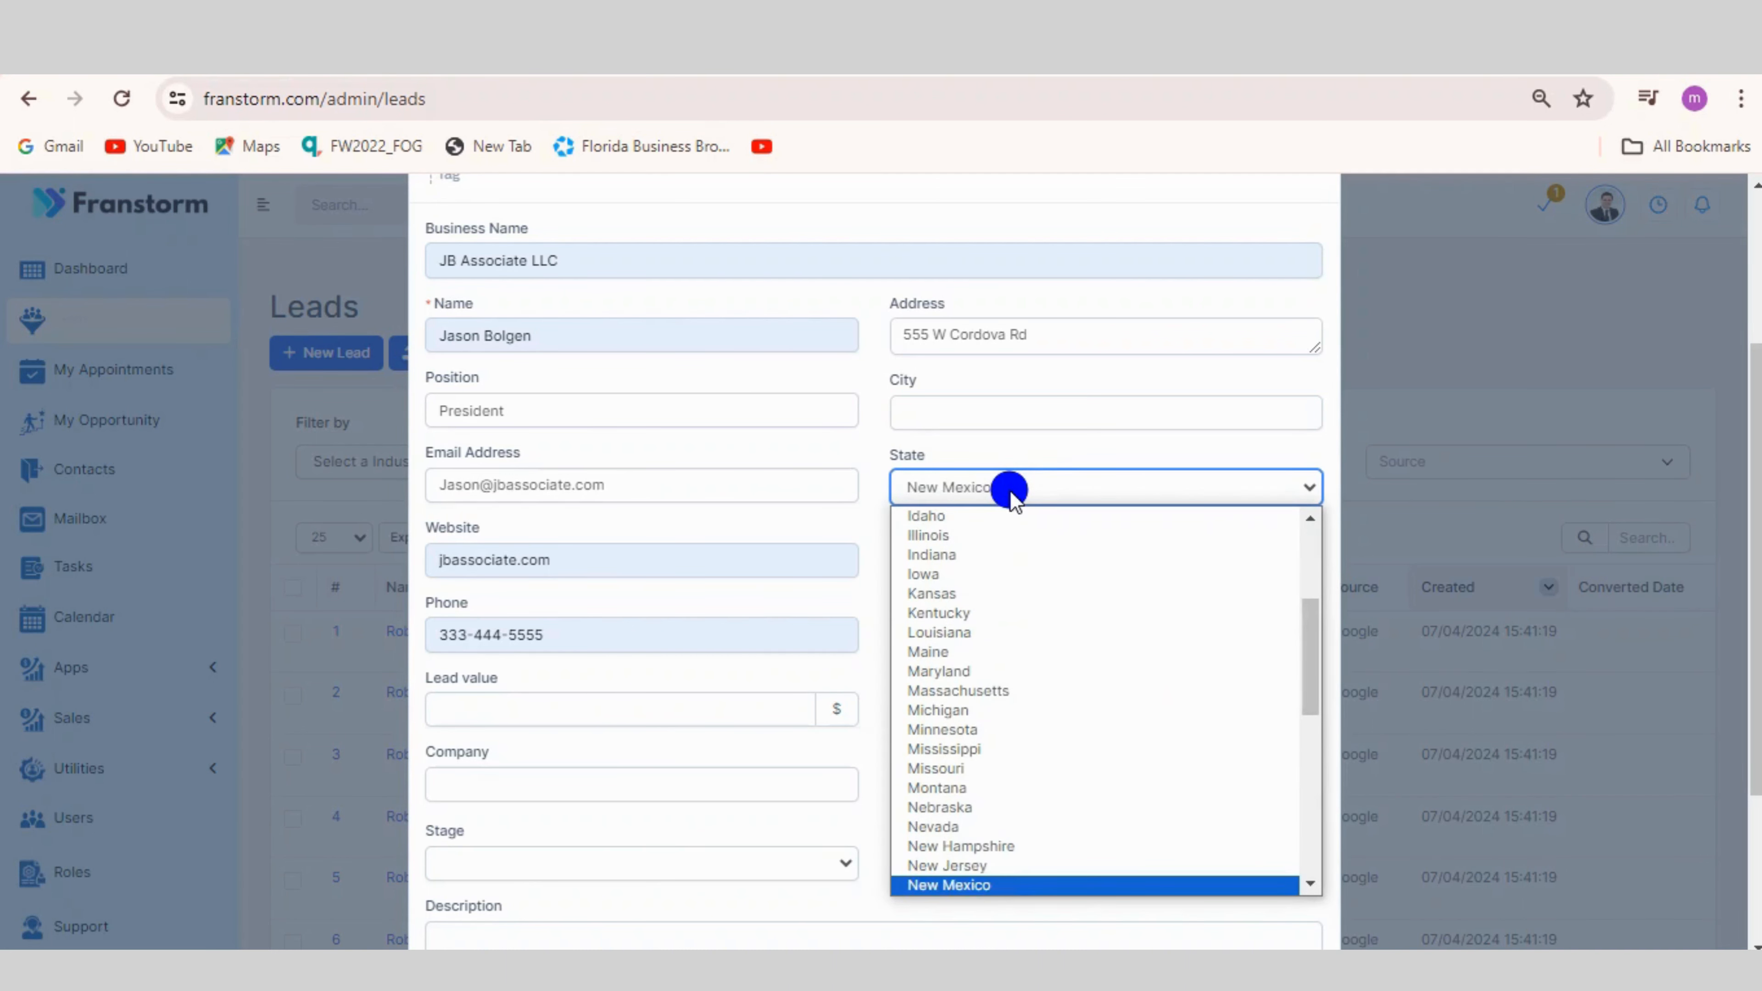
Set the lead's city to New York City and fill in the zip code.
left_click(1010, 411)
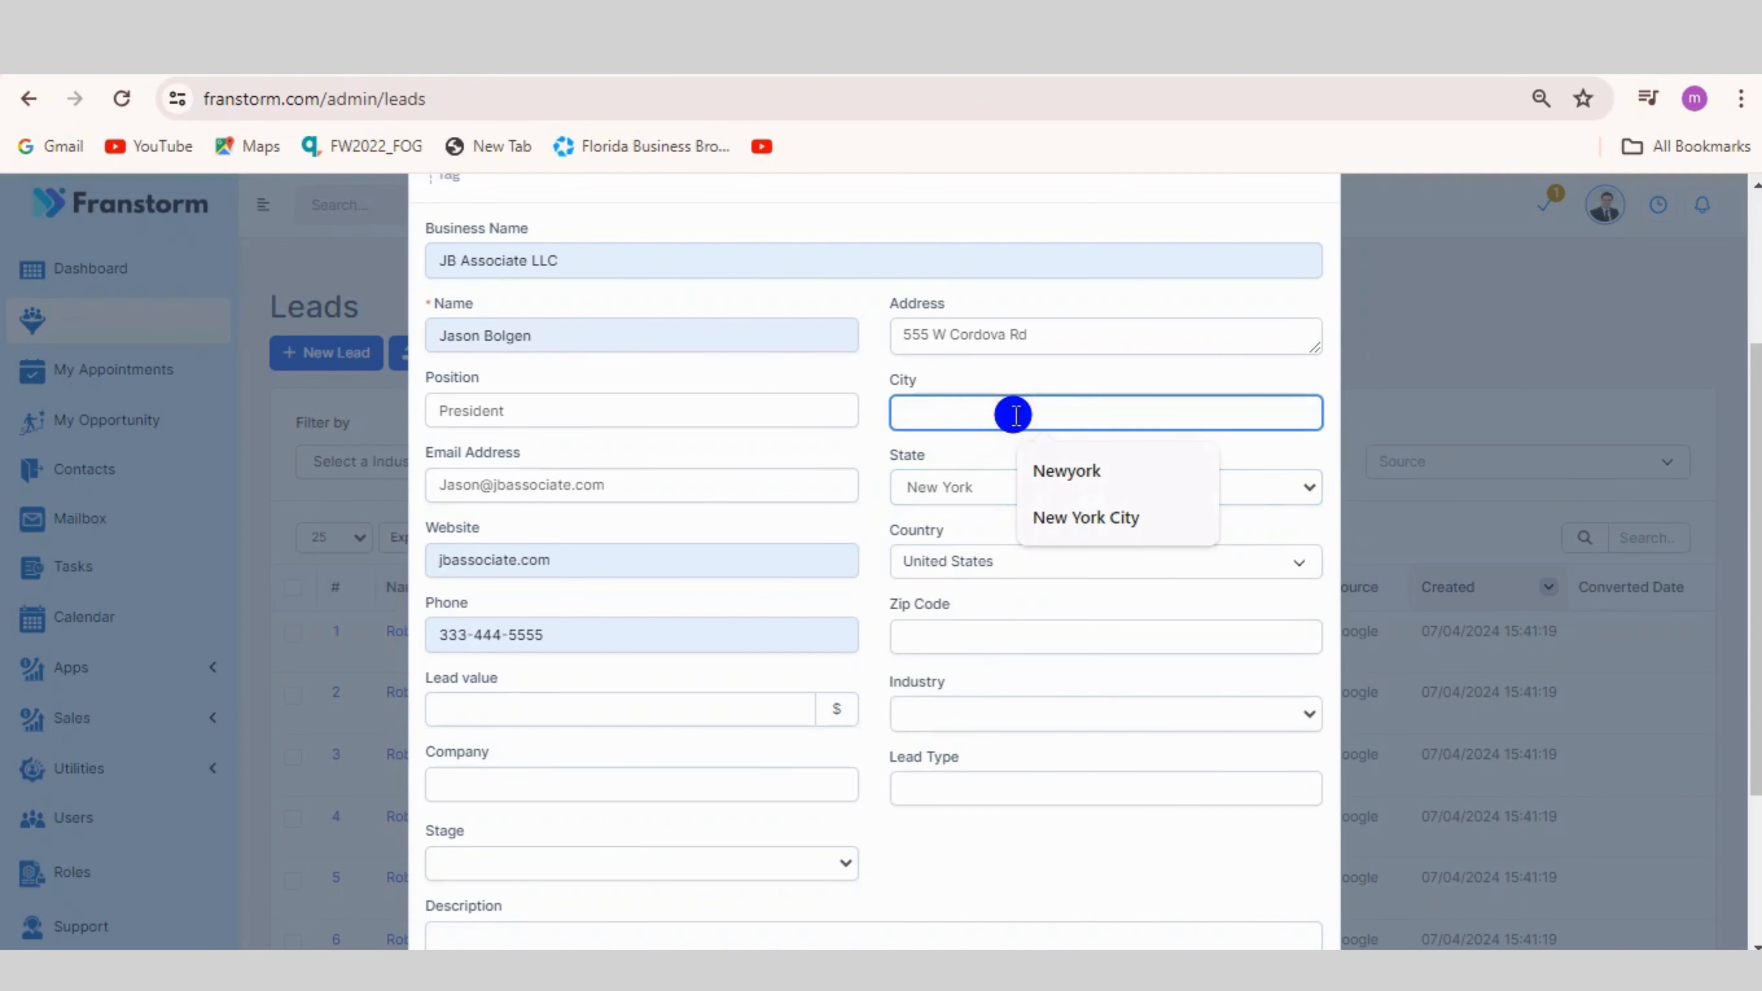
left_click(1123, 515)
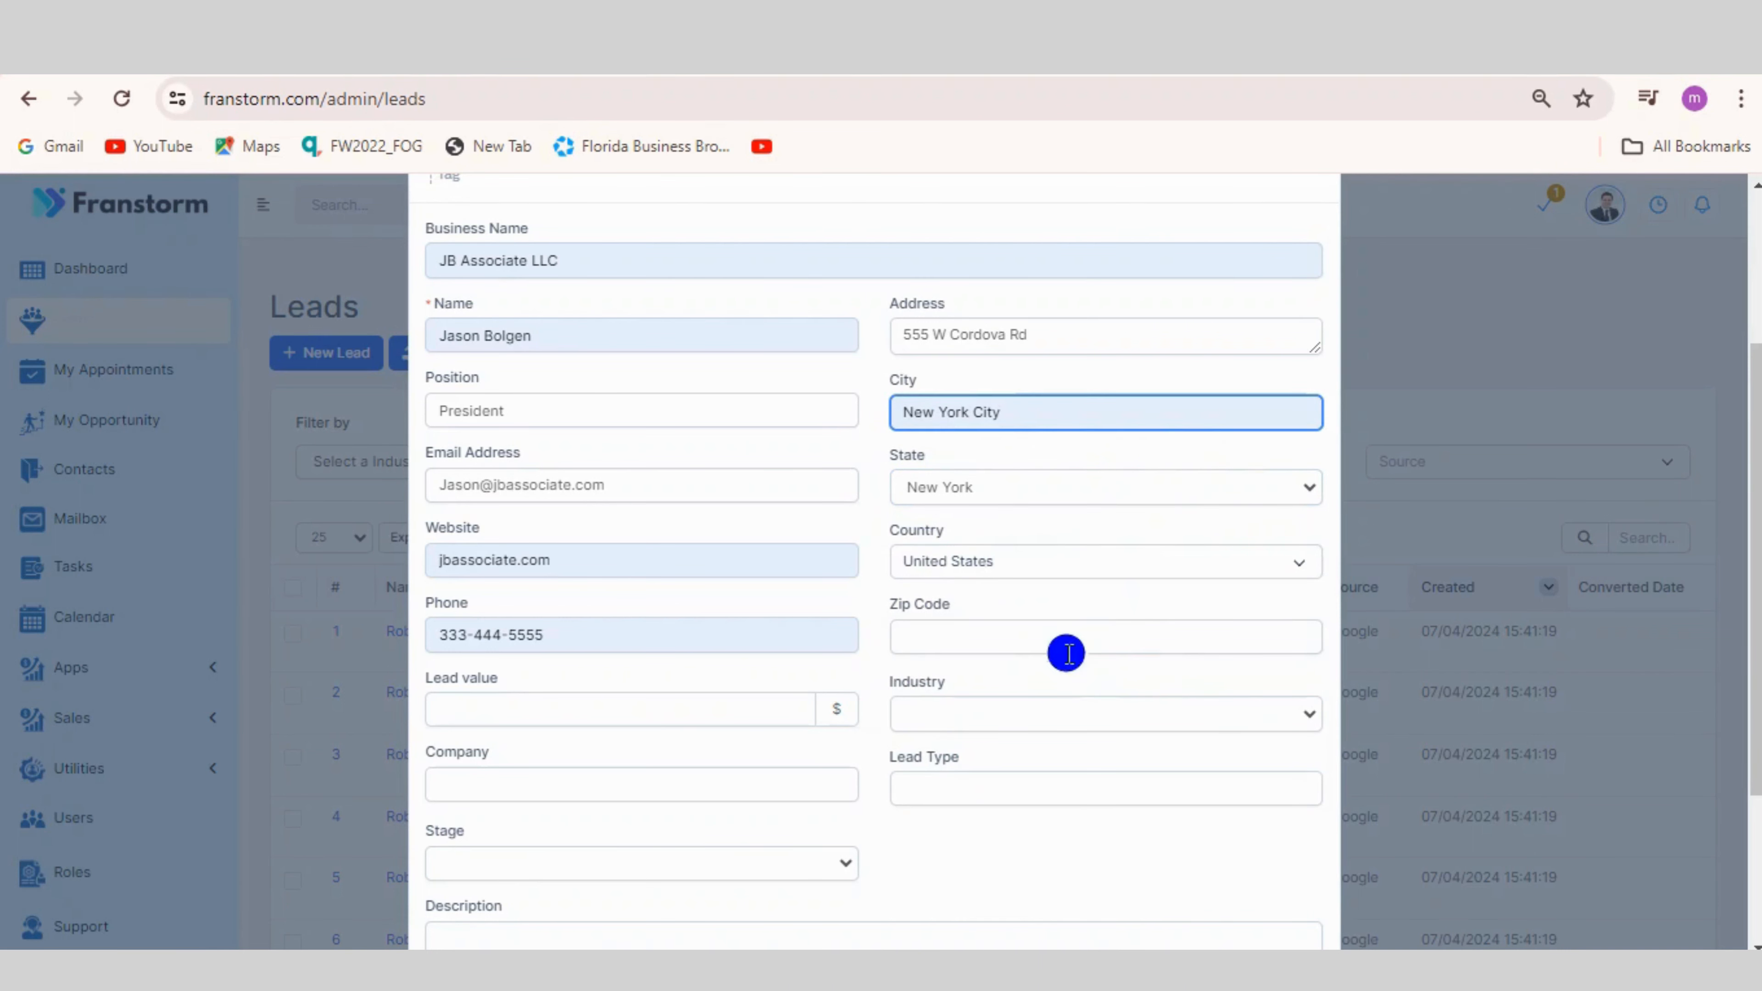
left_click(1053, 638)
left_click(1089, 695)
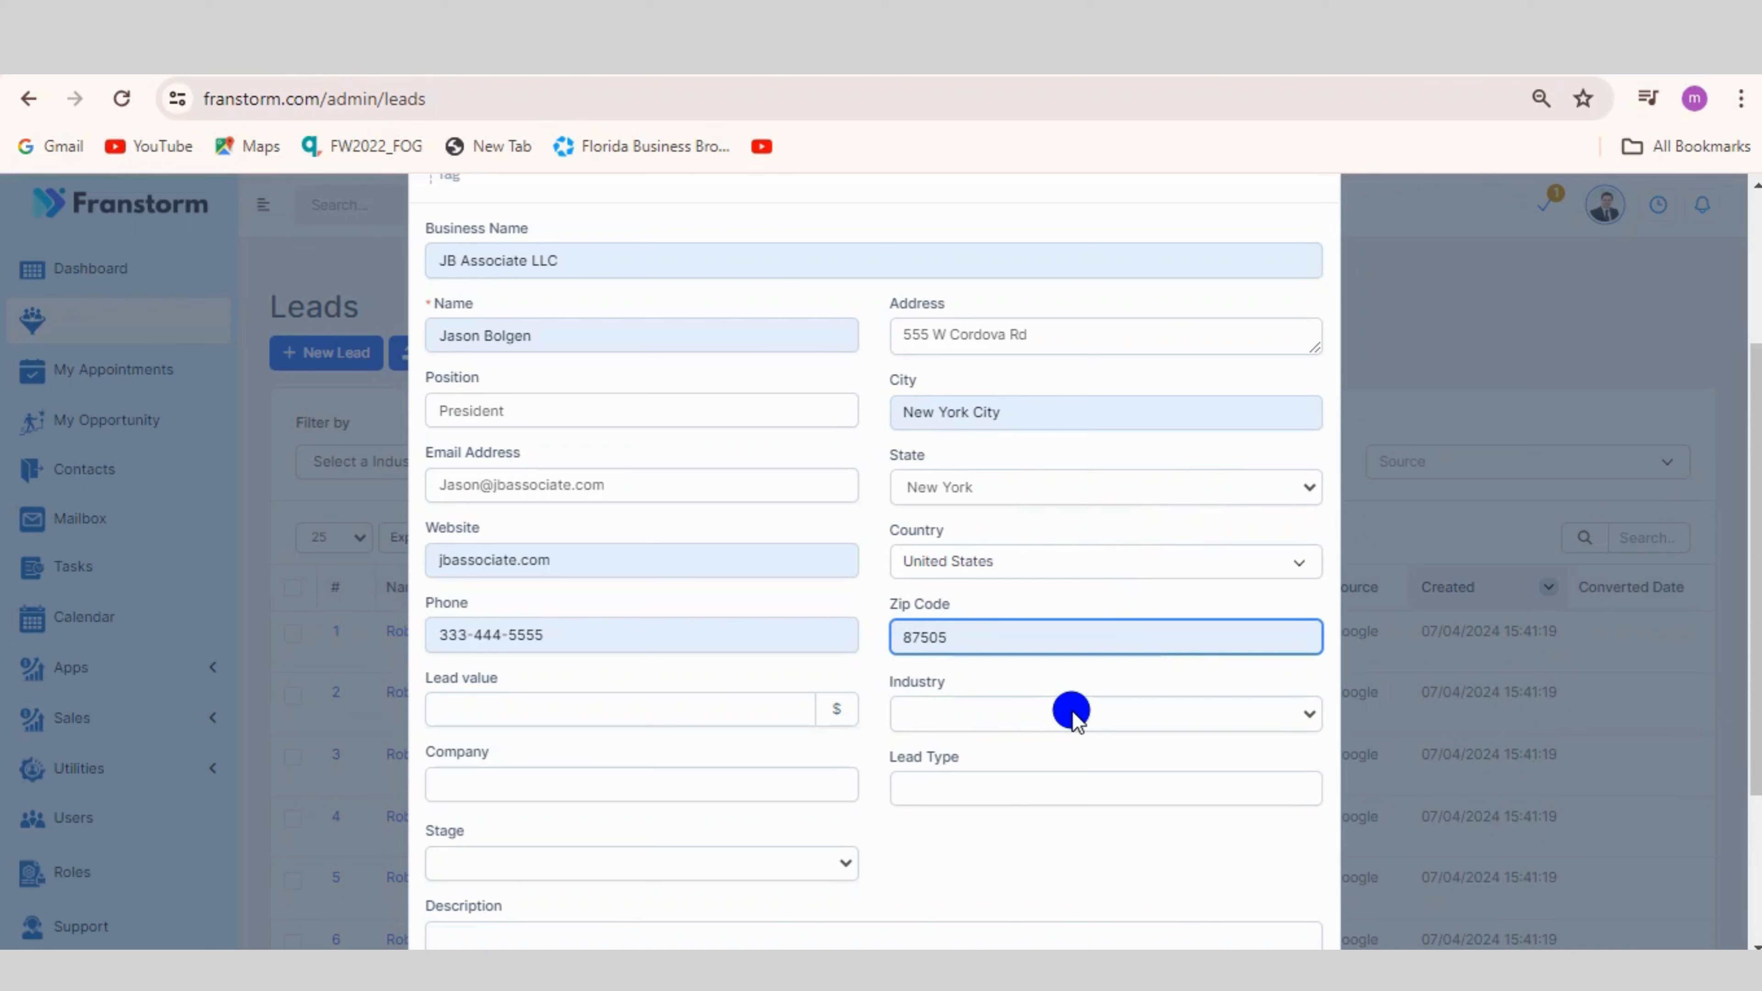
Set the lead's industry to Financial Services.
left_click(1074, 719)
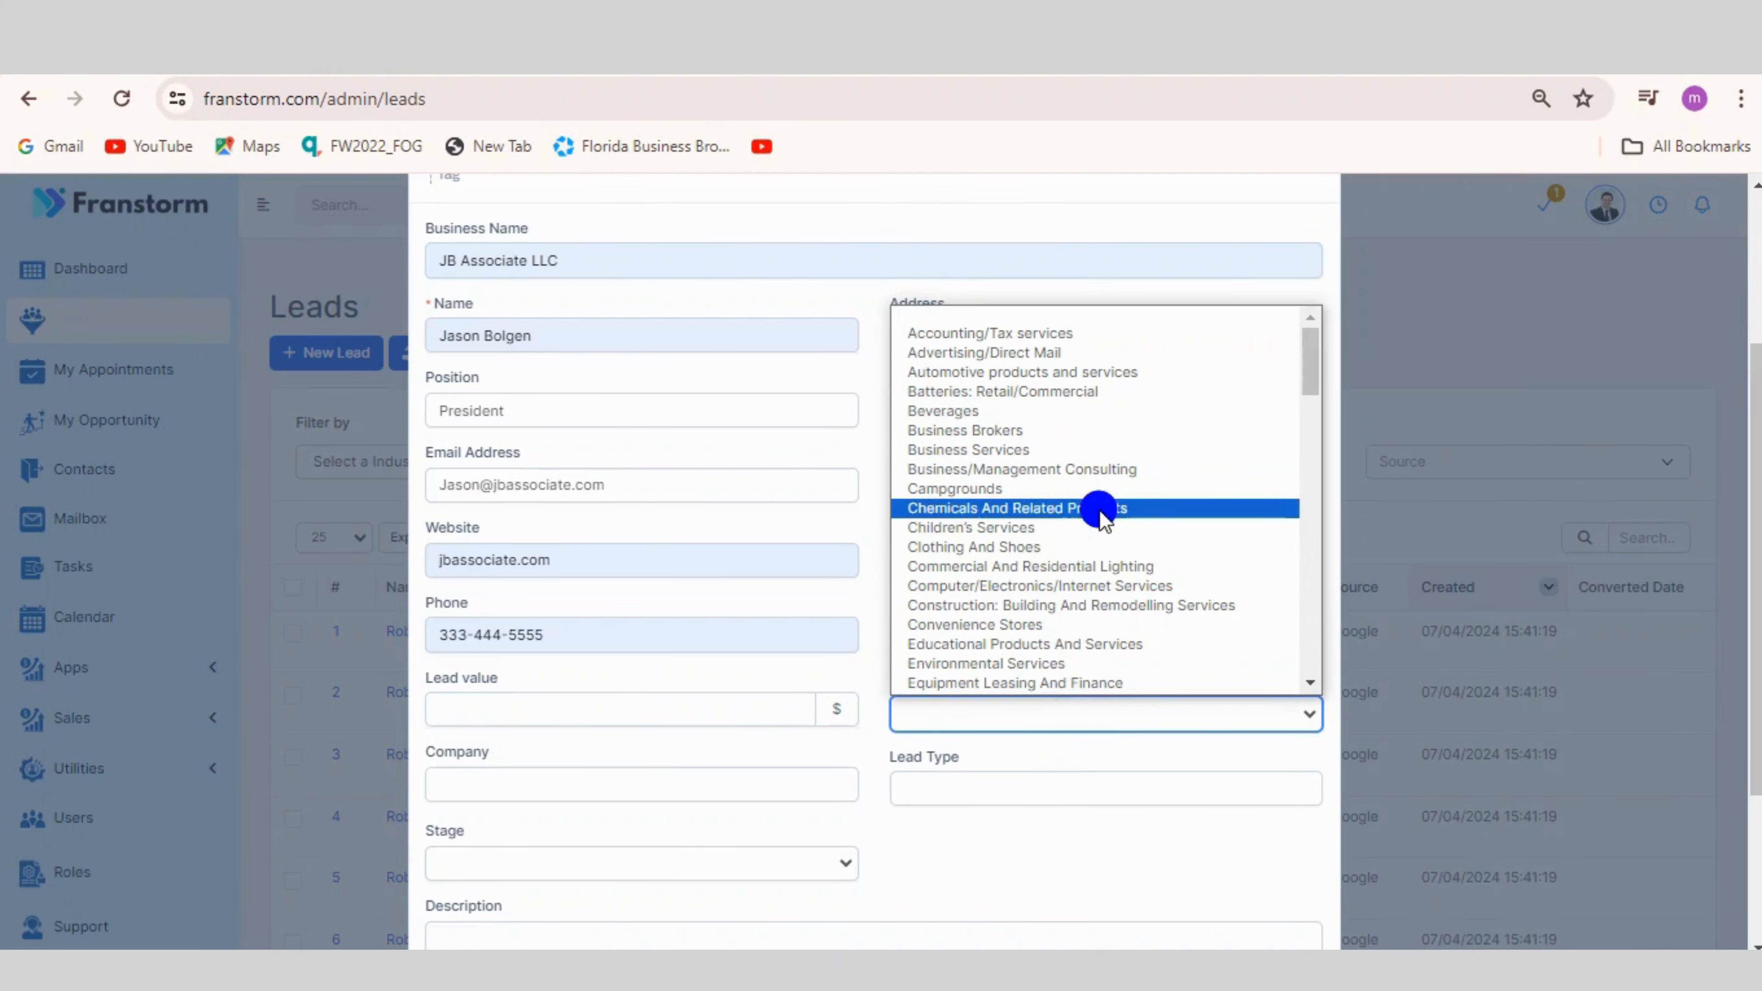
scroll(1100, 506, "down", 4)
scroll(1102, 520, "down", 3)
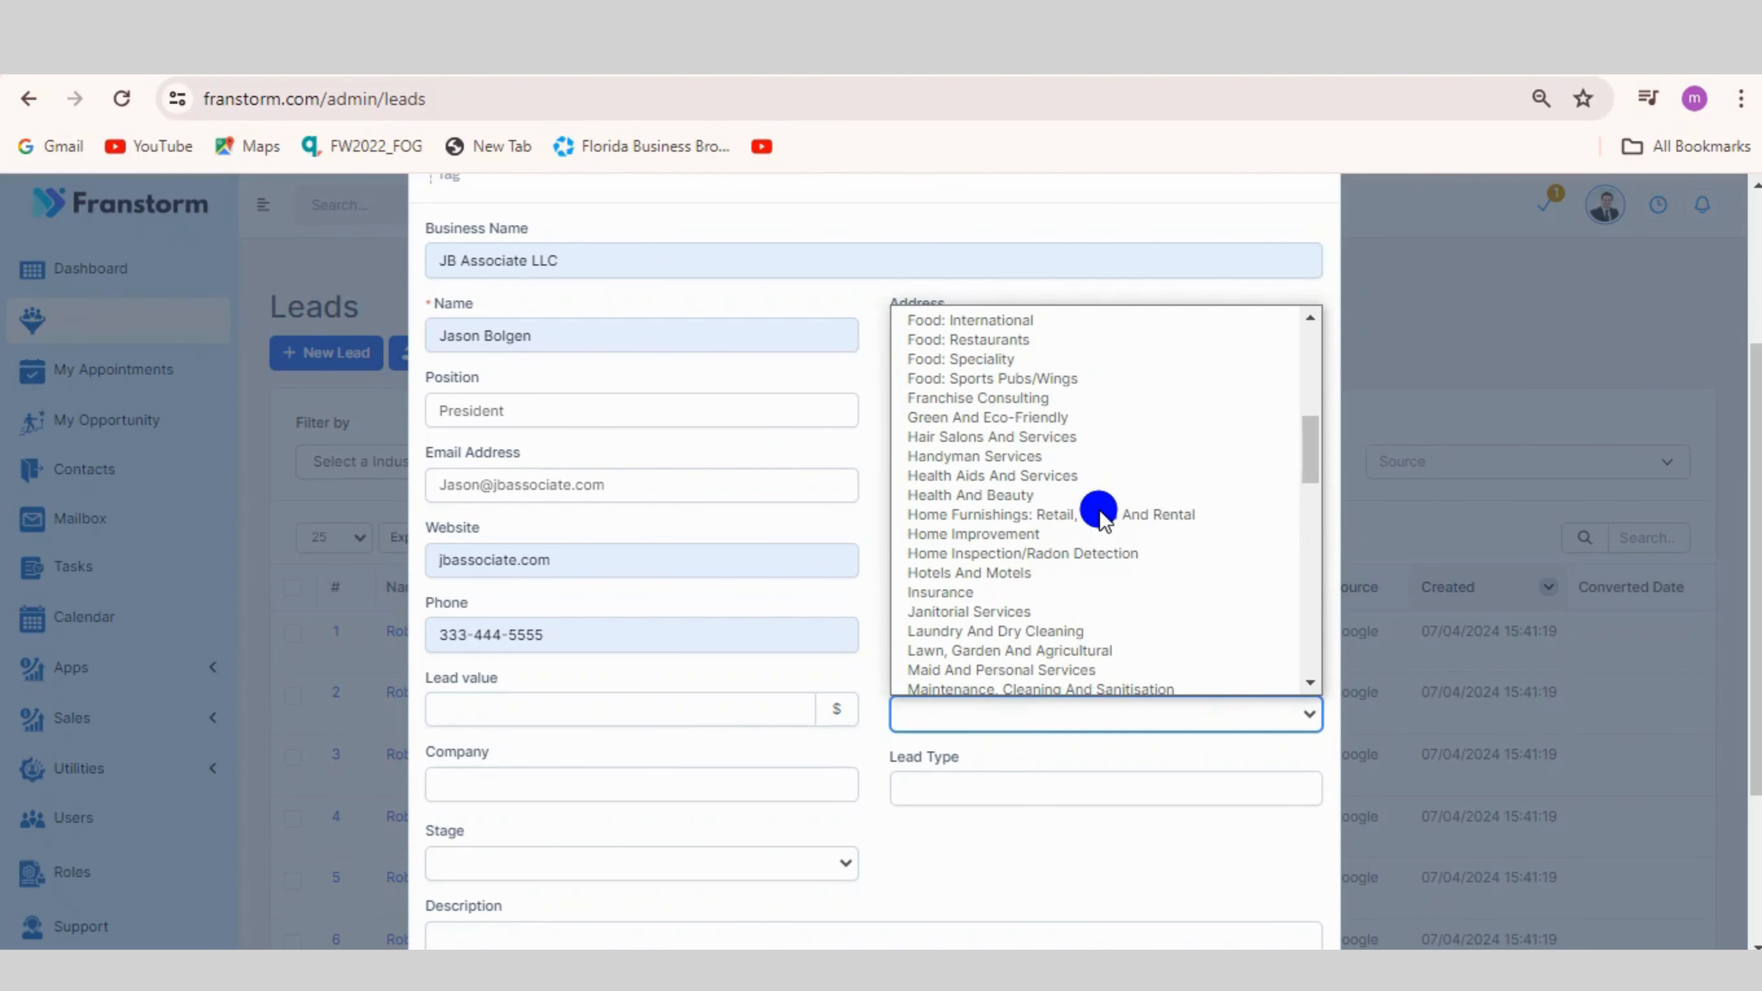
scroll(1103, 521, "down", 3)
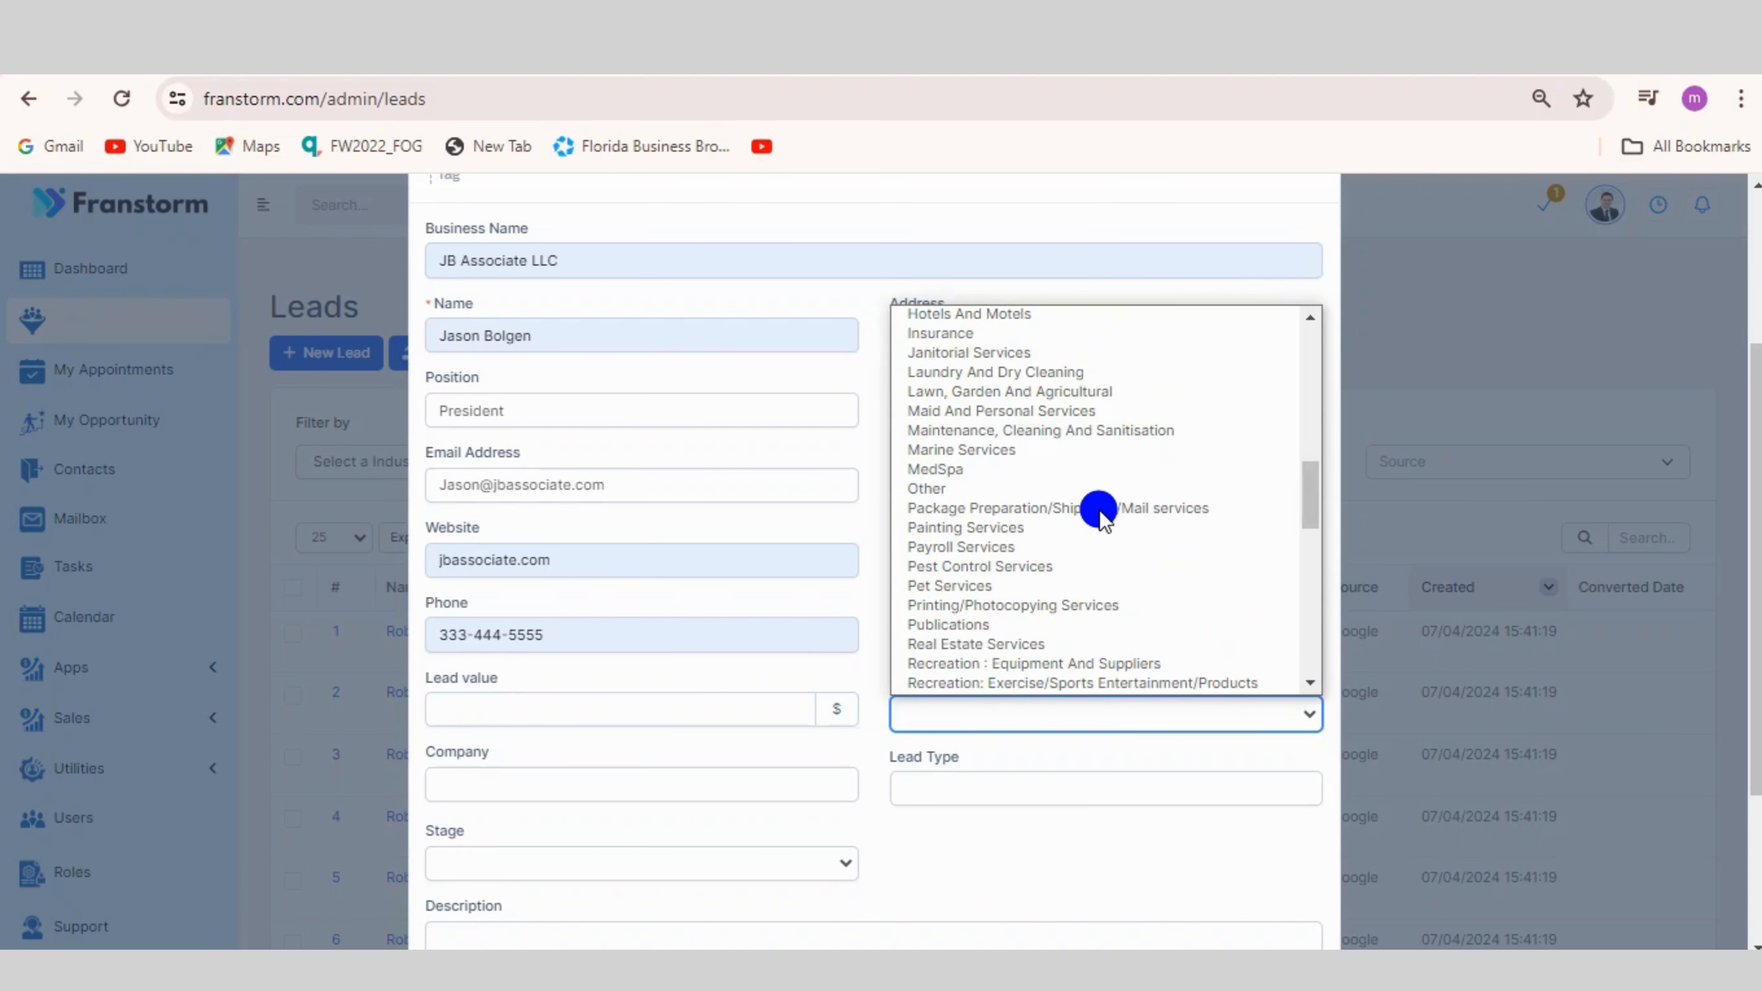
key("o")
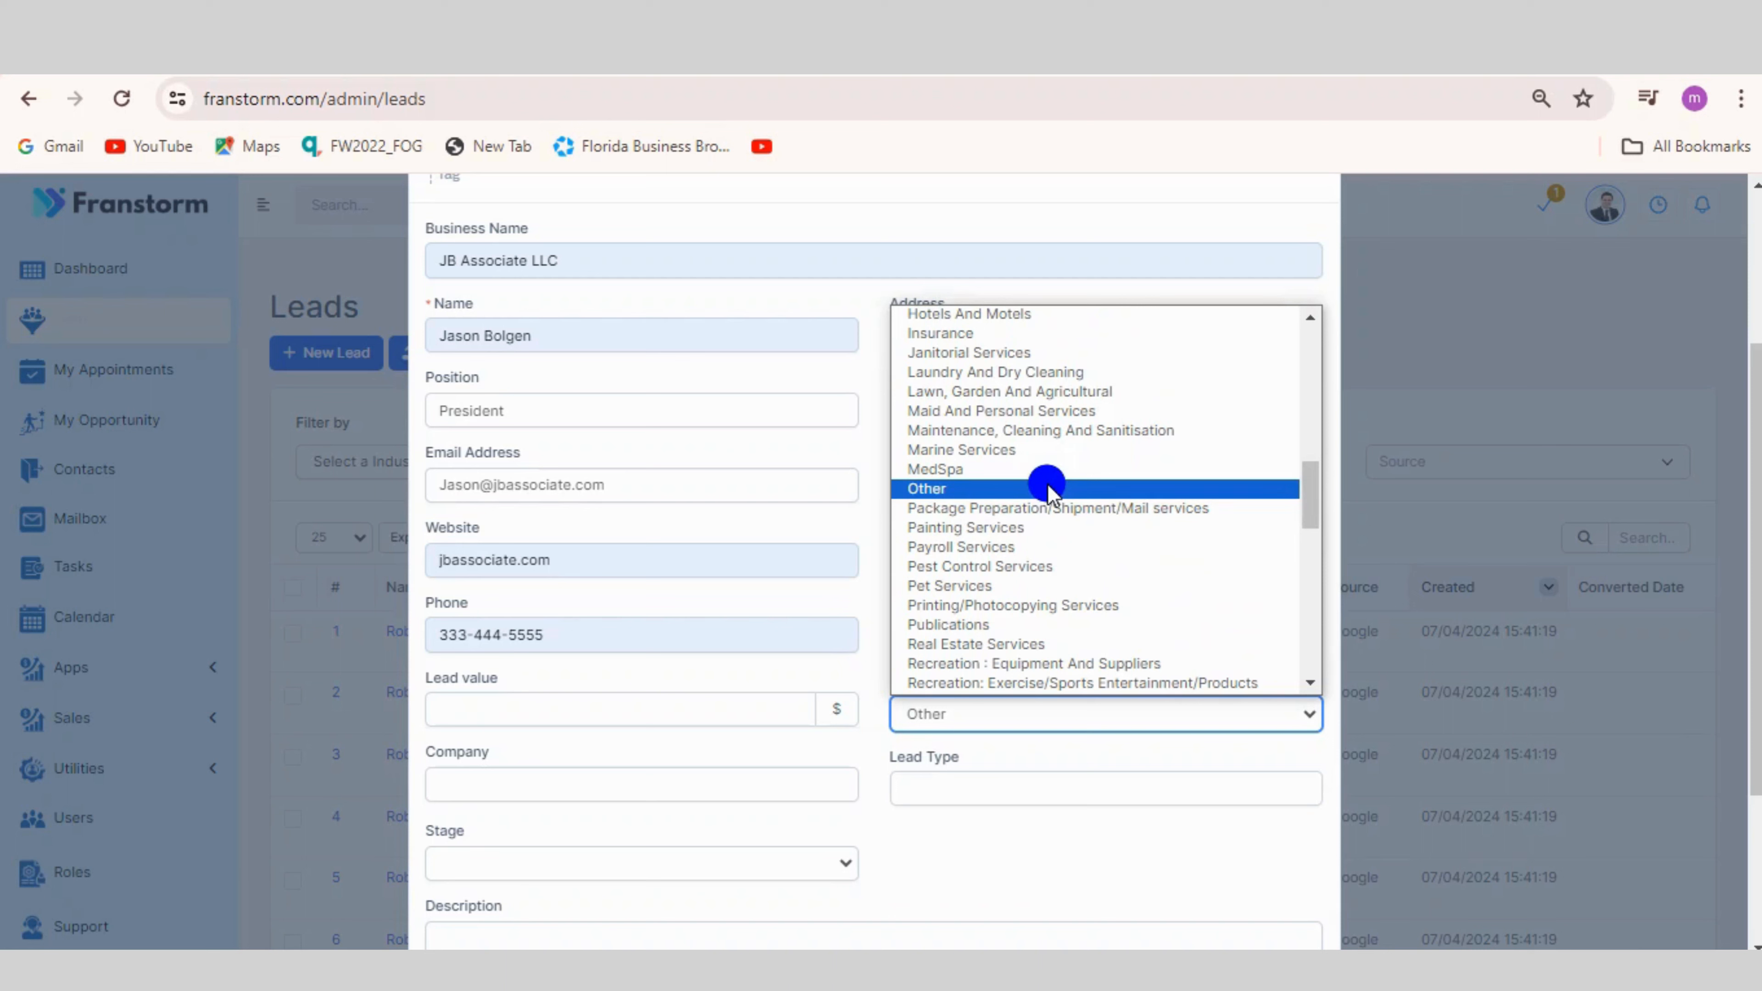
key("f")
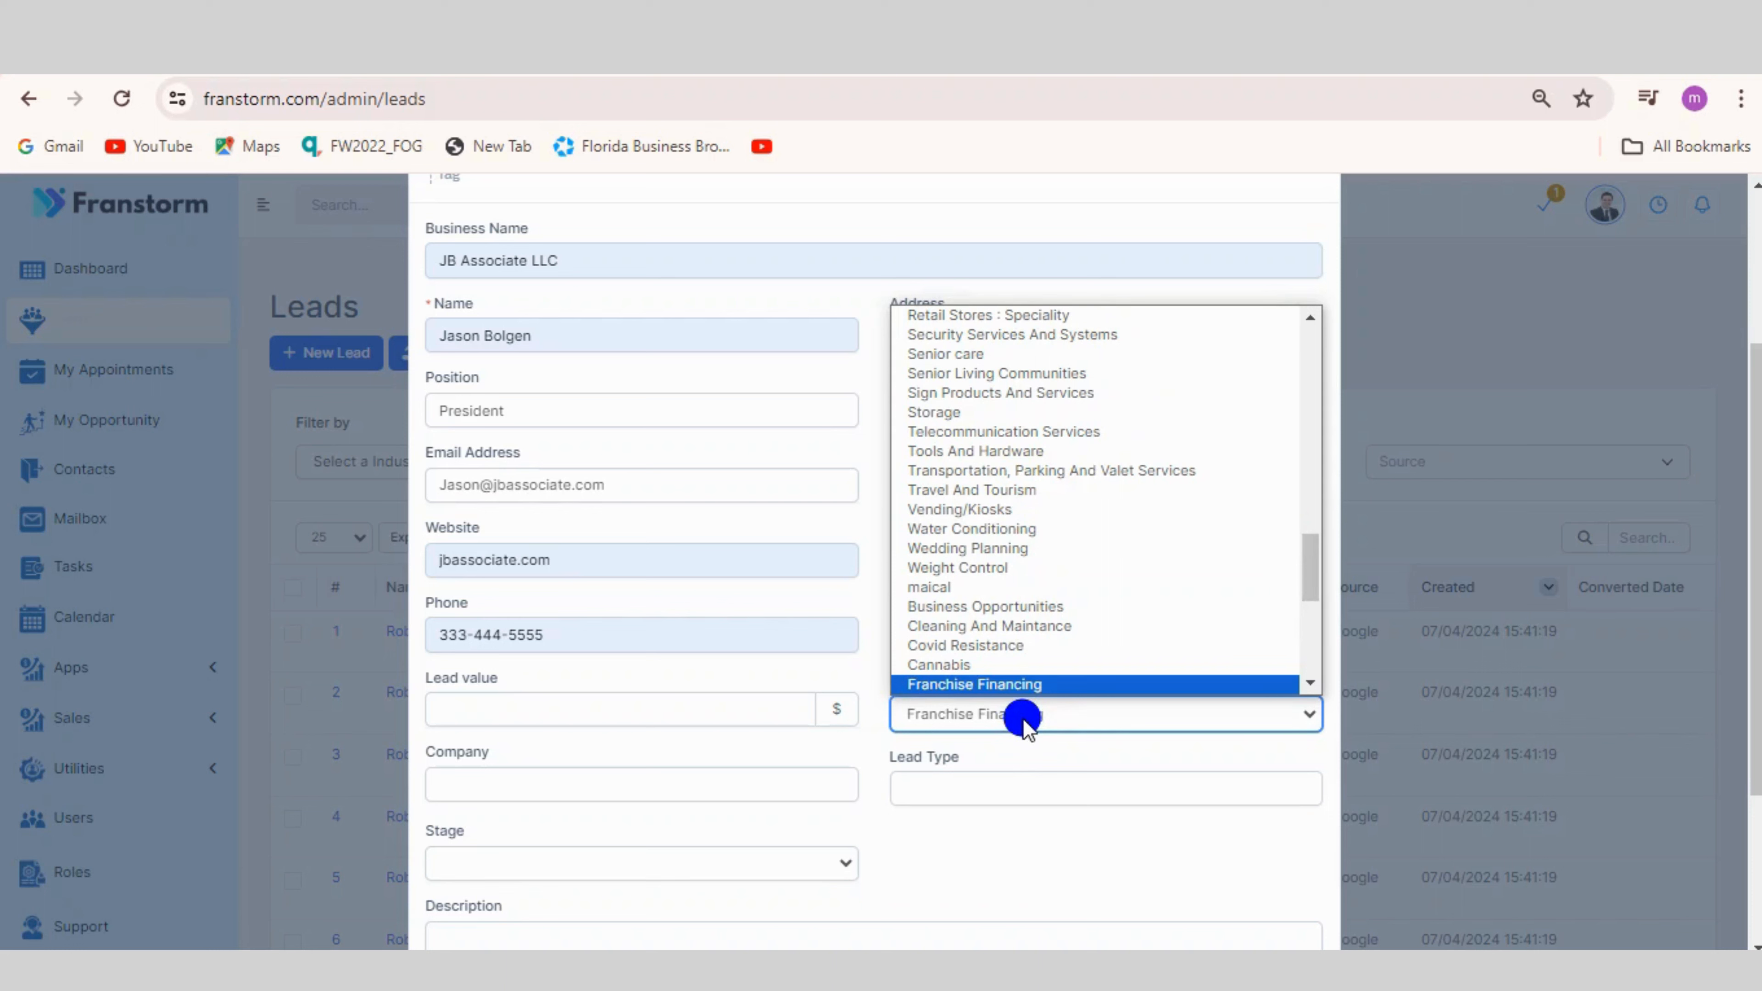
key("f")
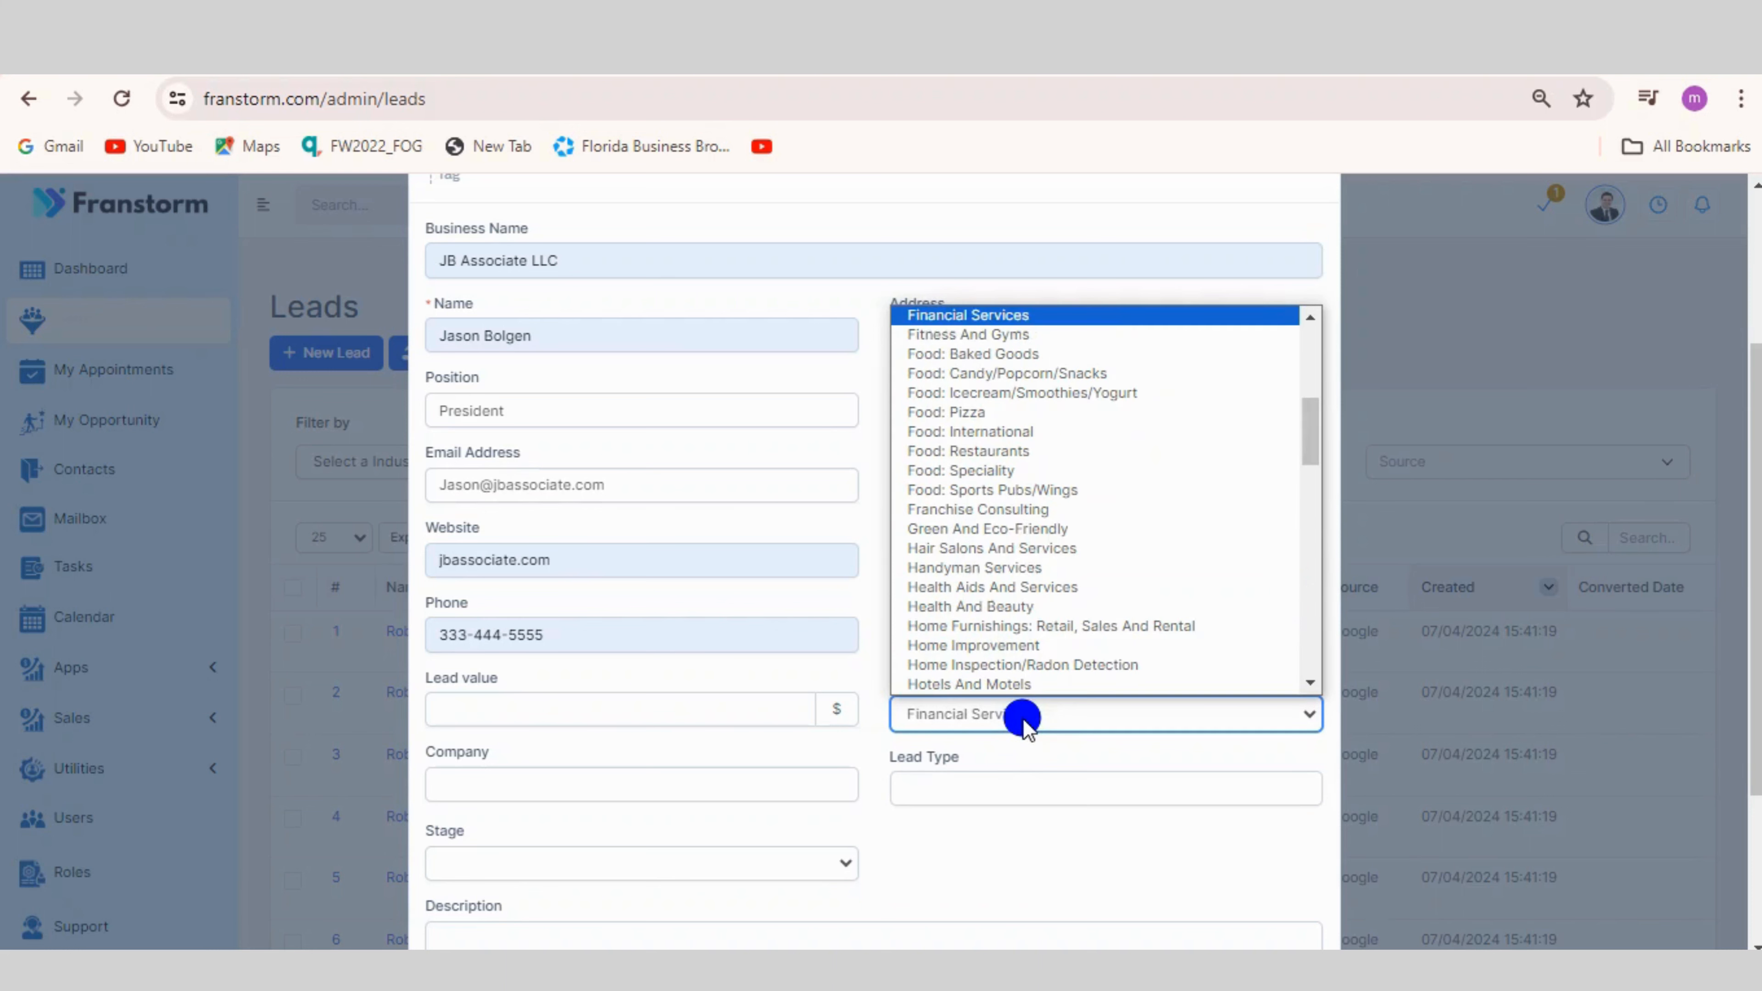
key("f")
left_click(1015, 314)
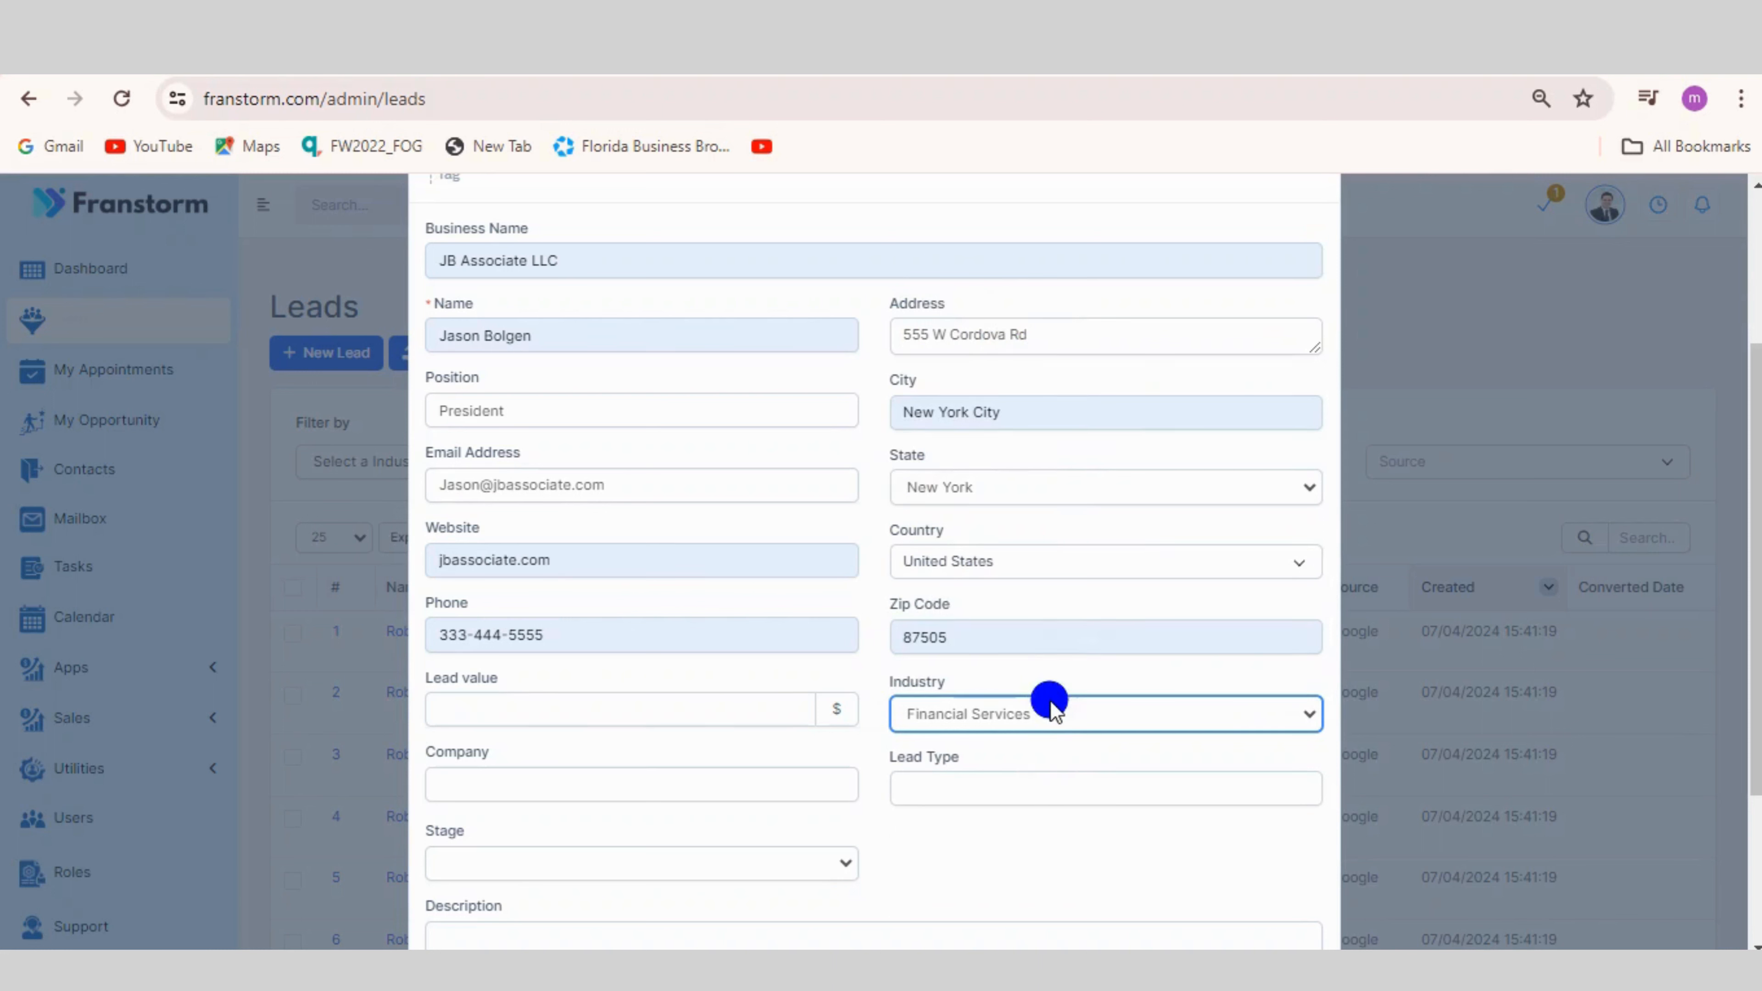
Set the lead type to Franchisee and the stage to Pre-Discovery/Qualification.
left_click(1045, 777)
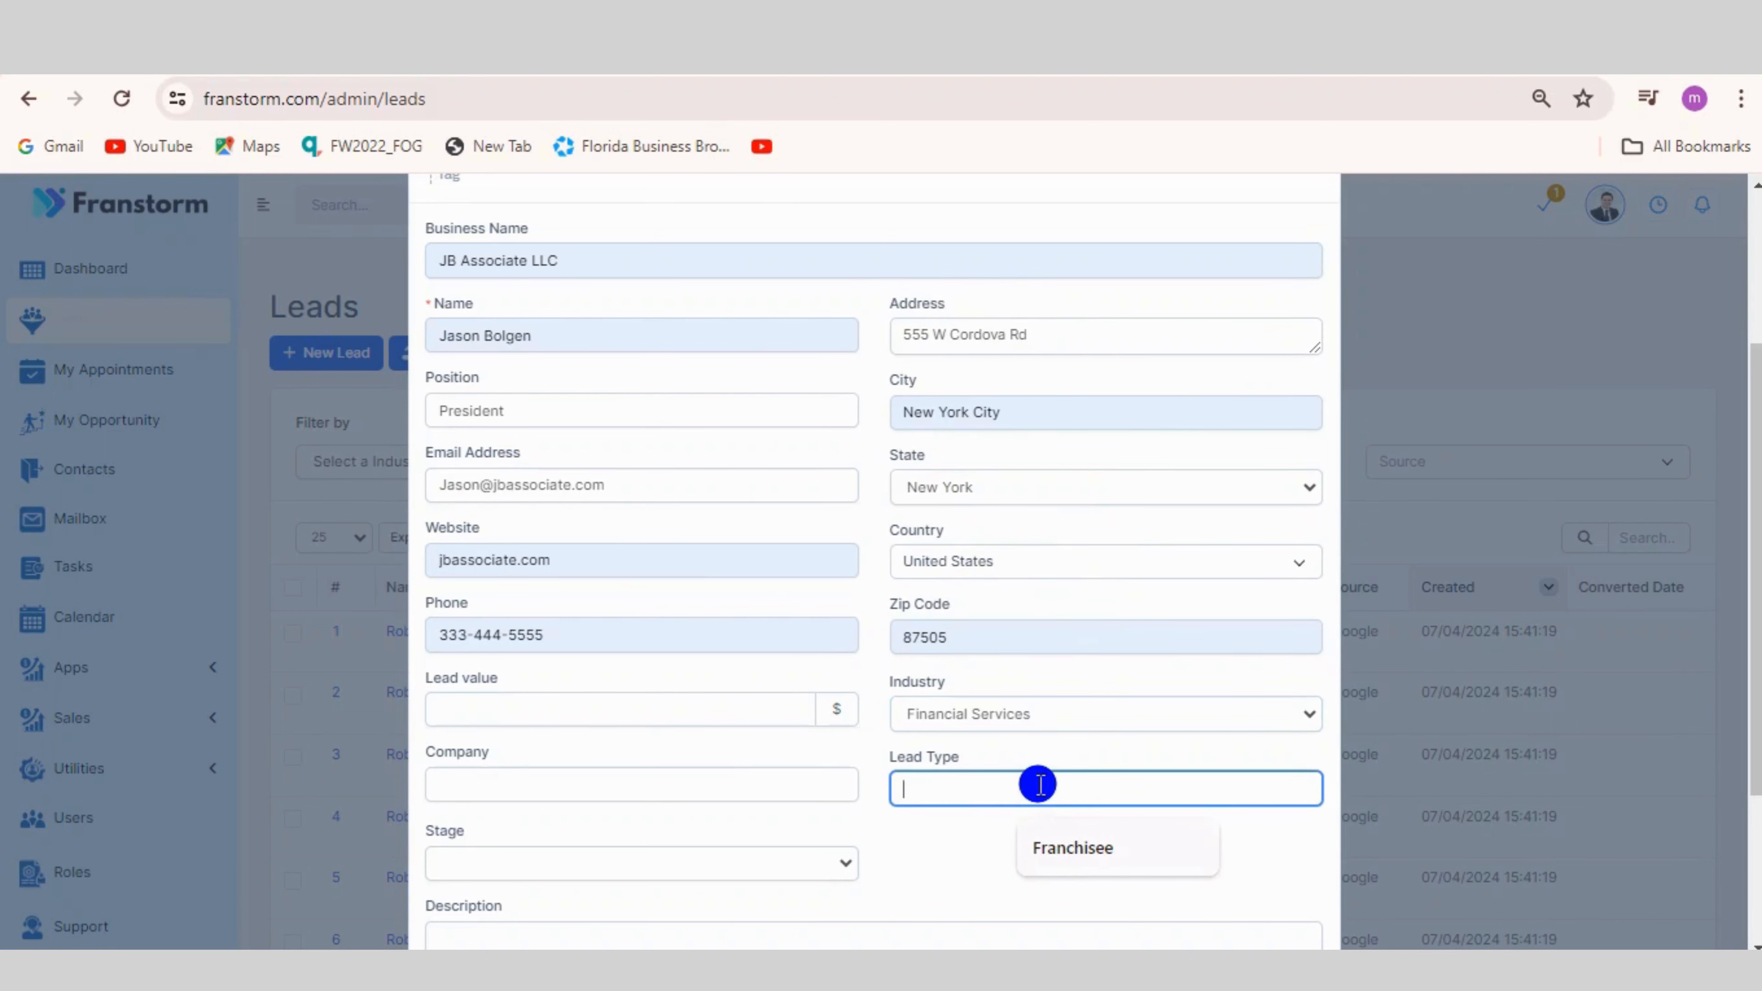
left_click(1102, 839)
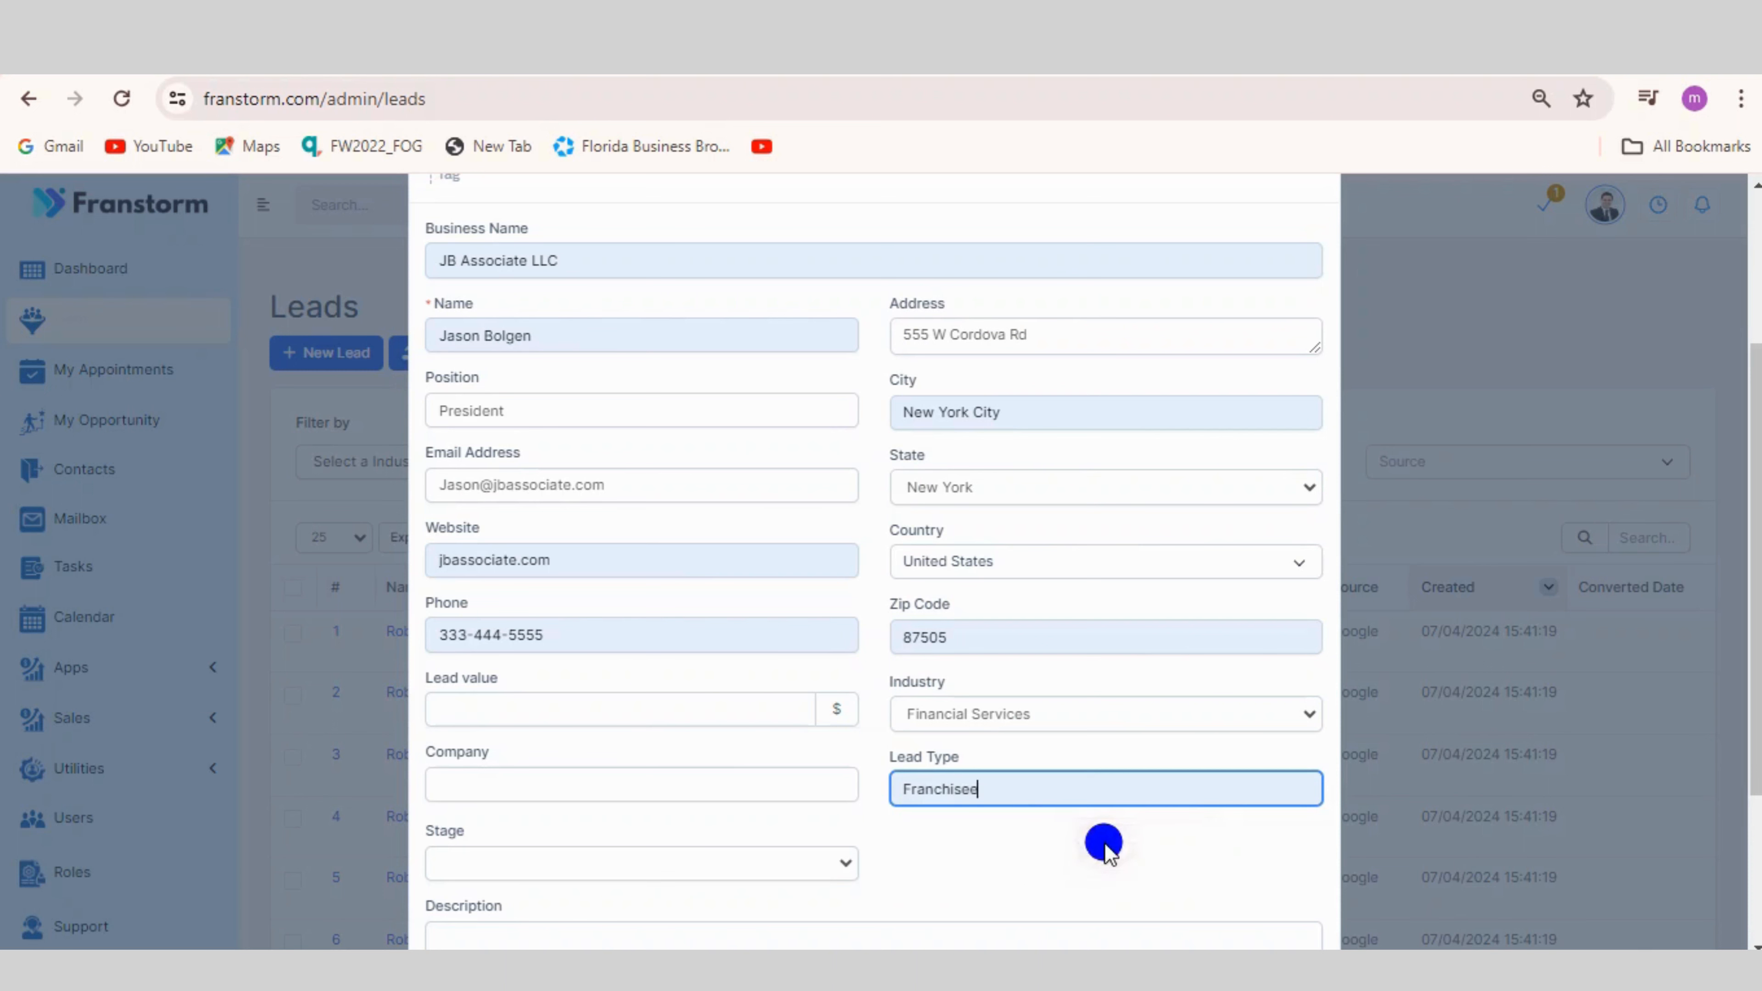
scroll(641, 779, "down", 2)
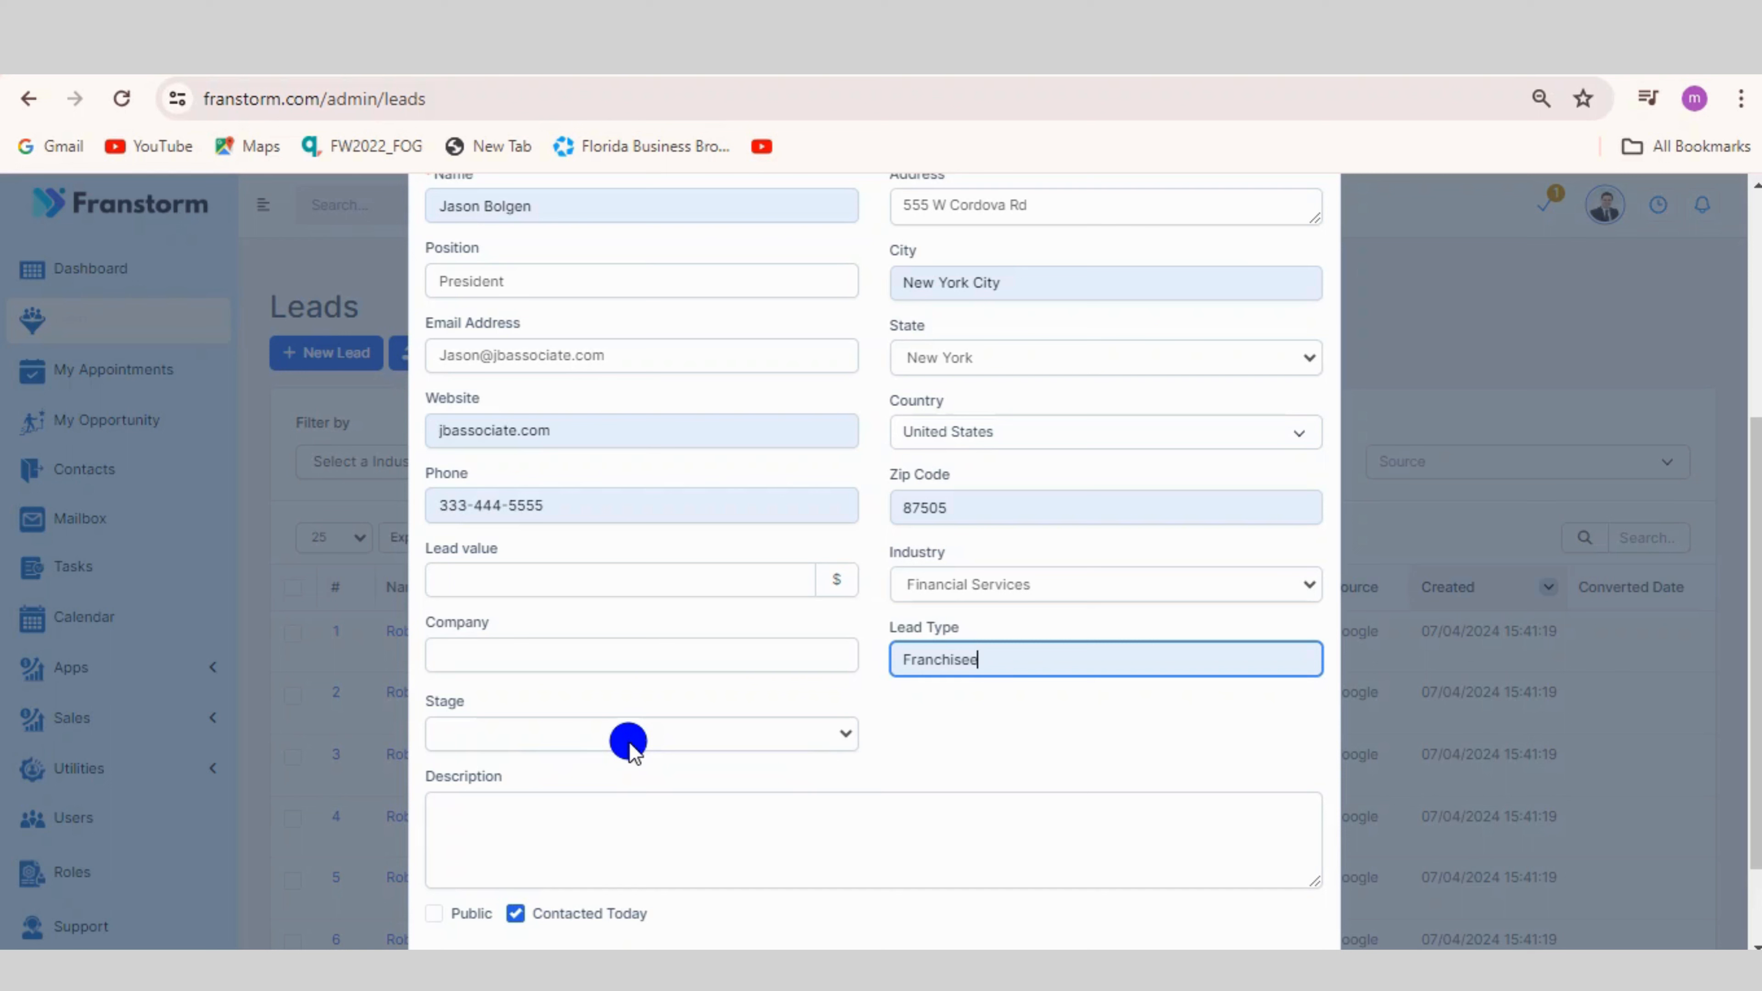
left_click(628, 741)
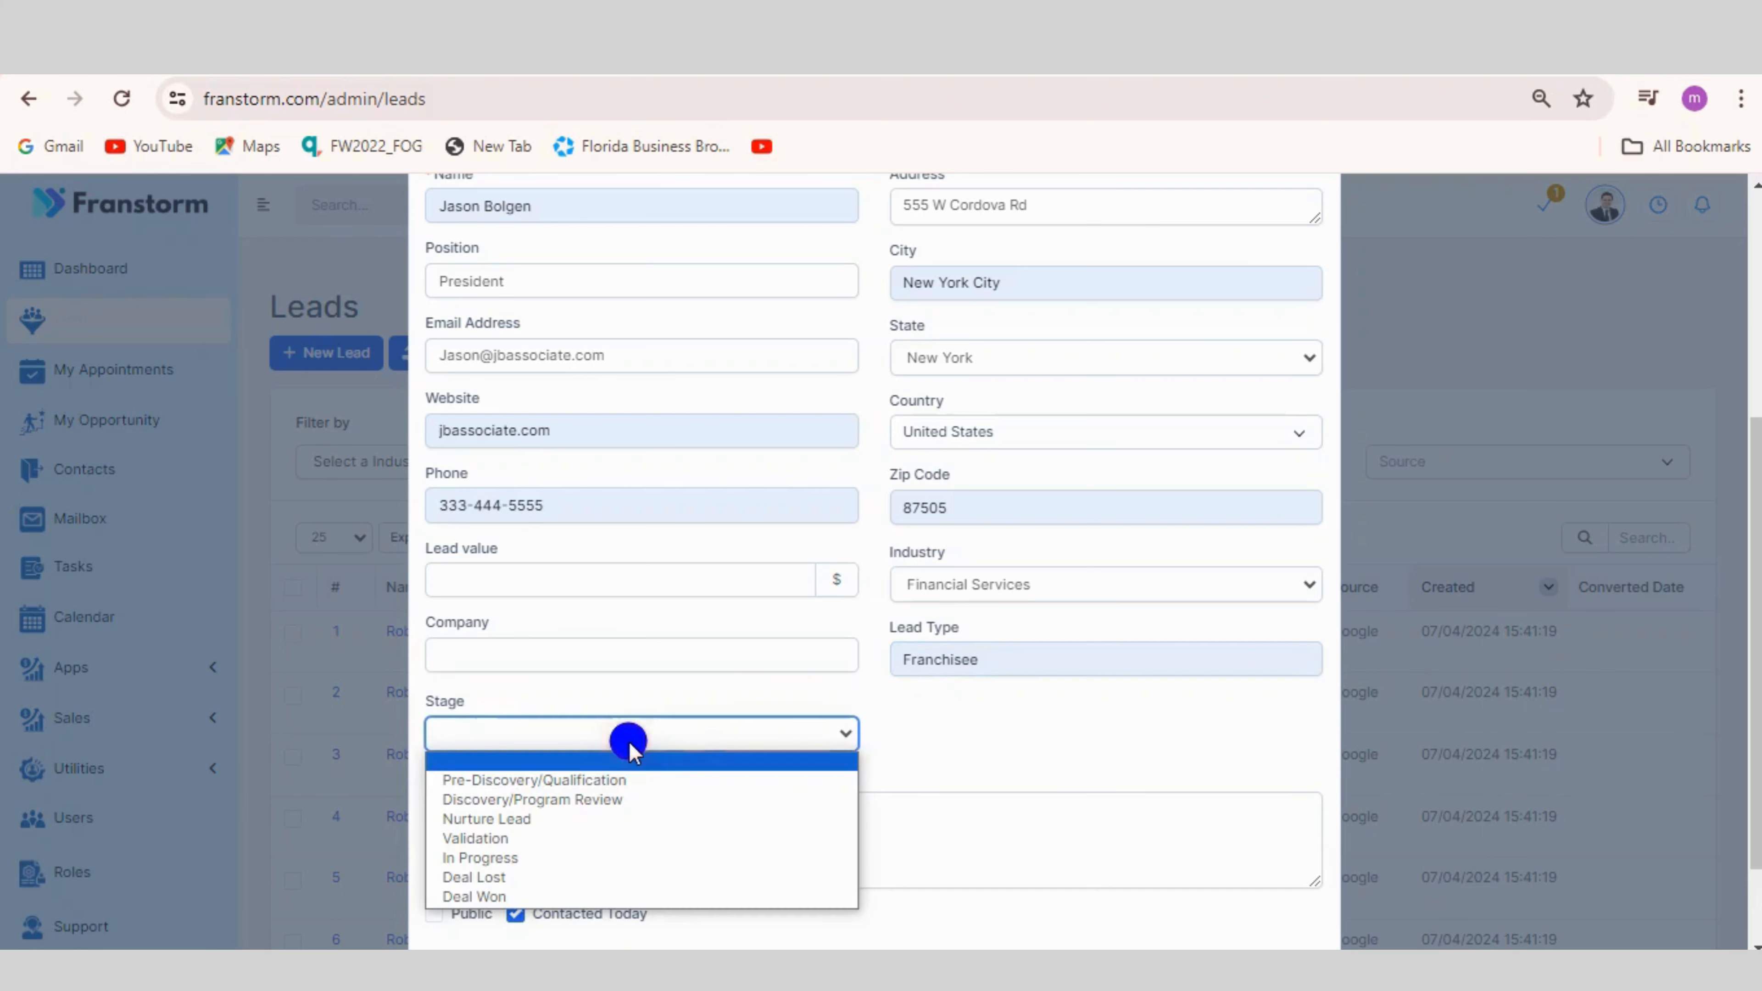
left_click(634, 781)
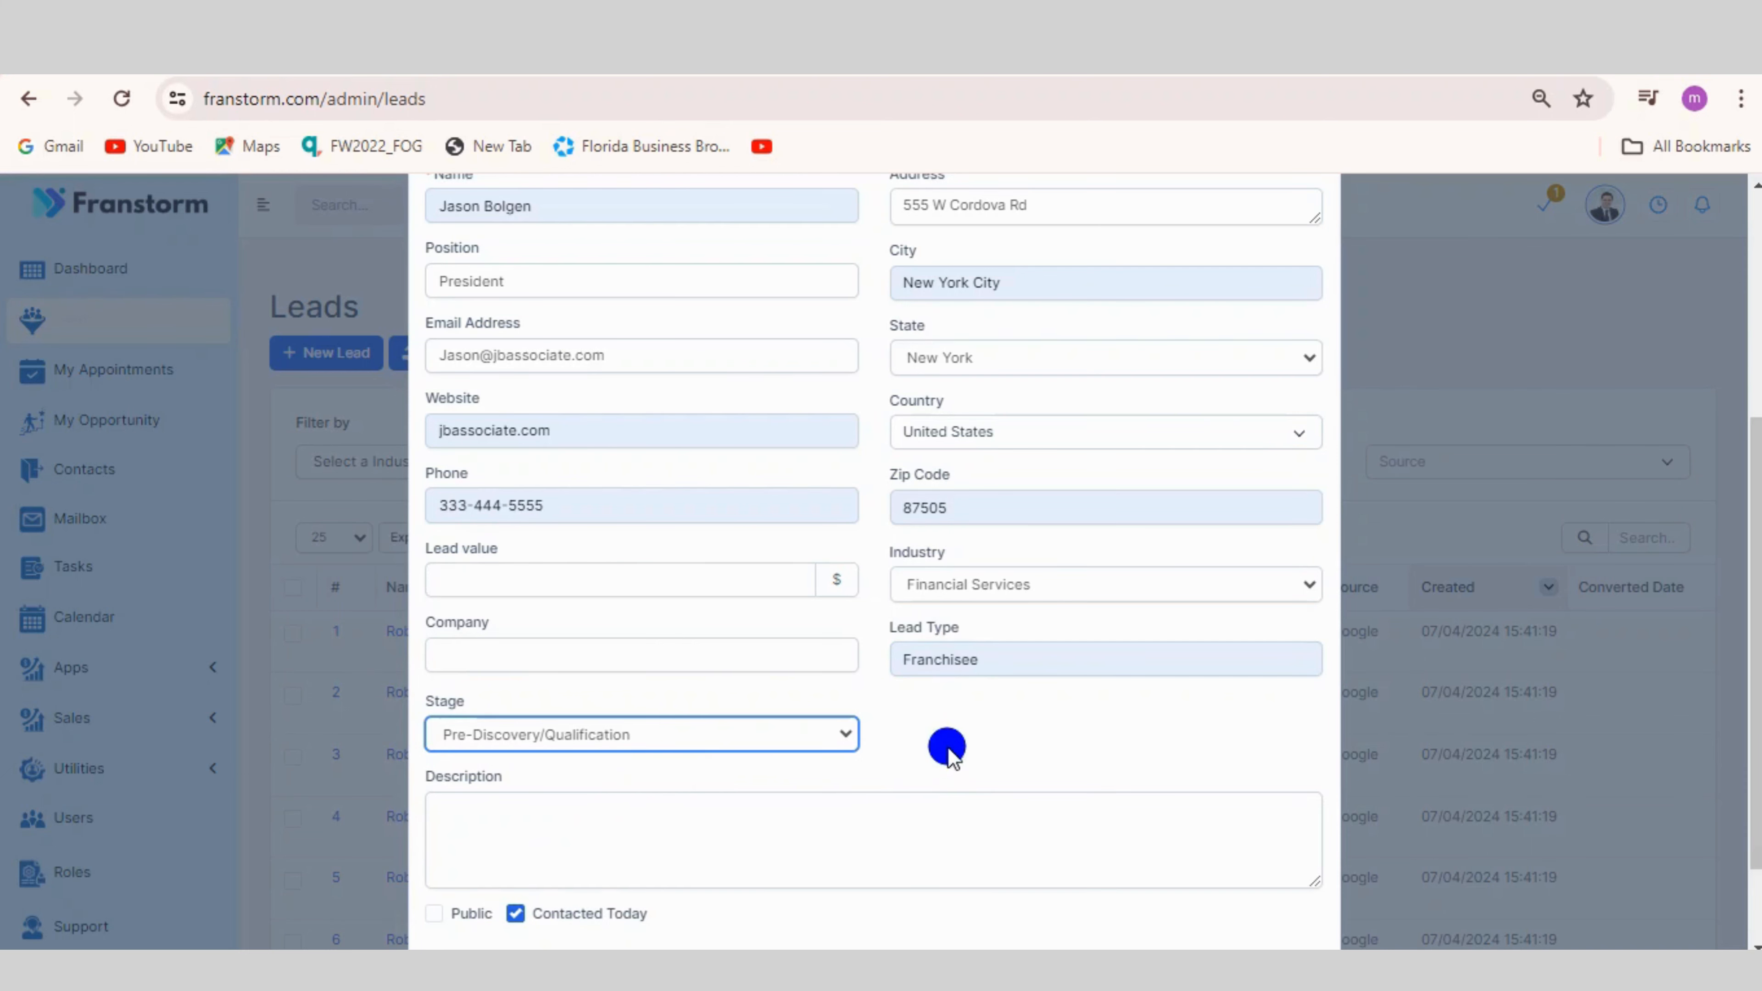
Copy the note about the franchise opportunity and the 9th May call from the text notes into the lead's Description.
scroll(946, 745, "down", 2)
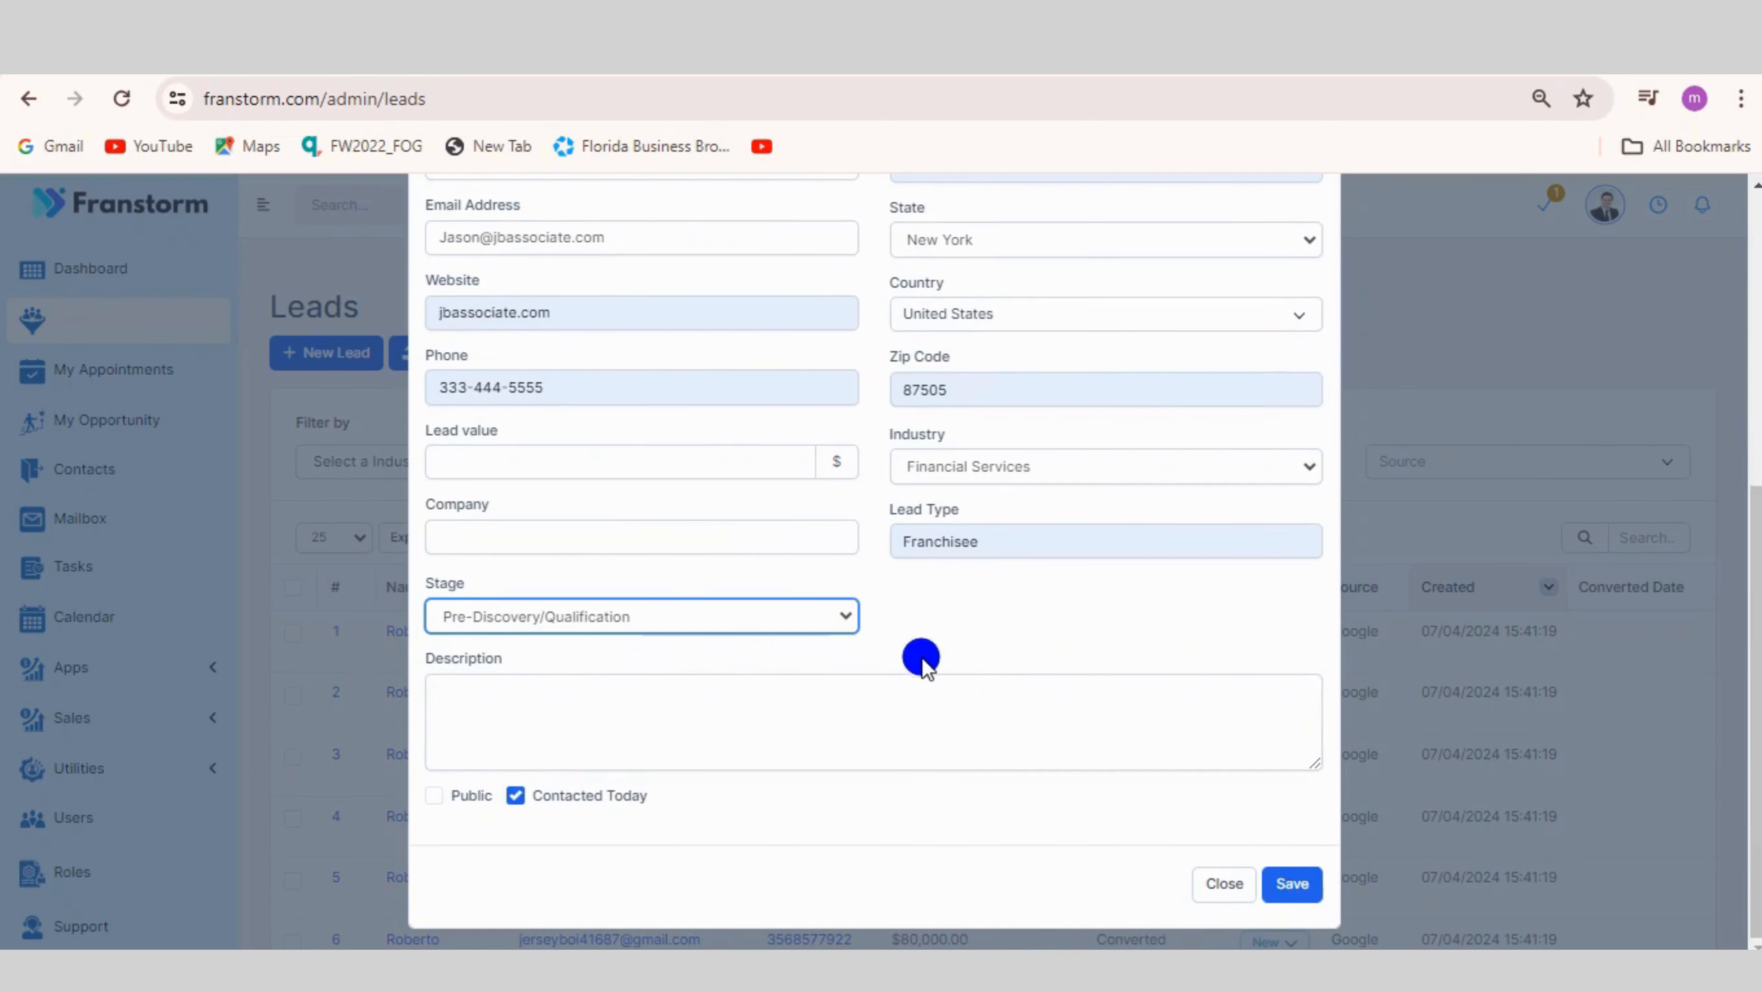
left_click(858, 713)
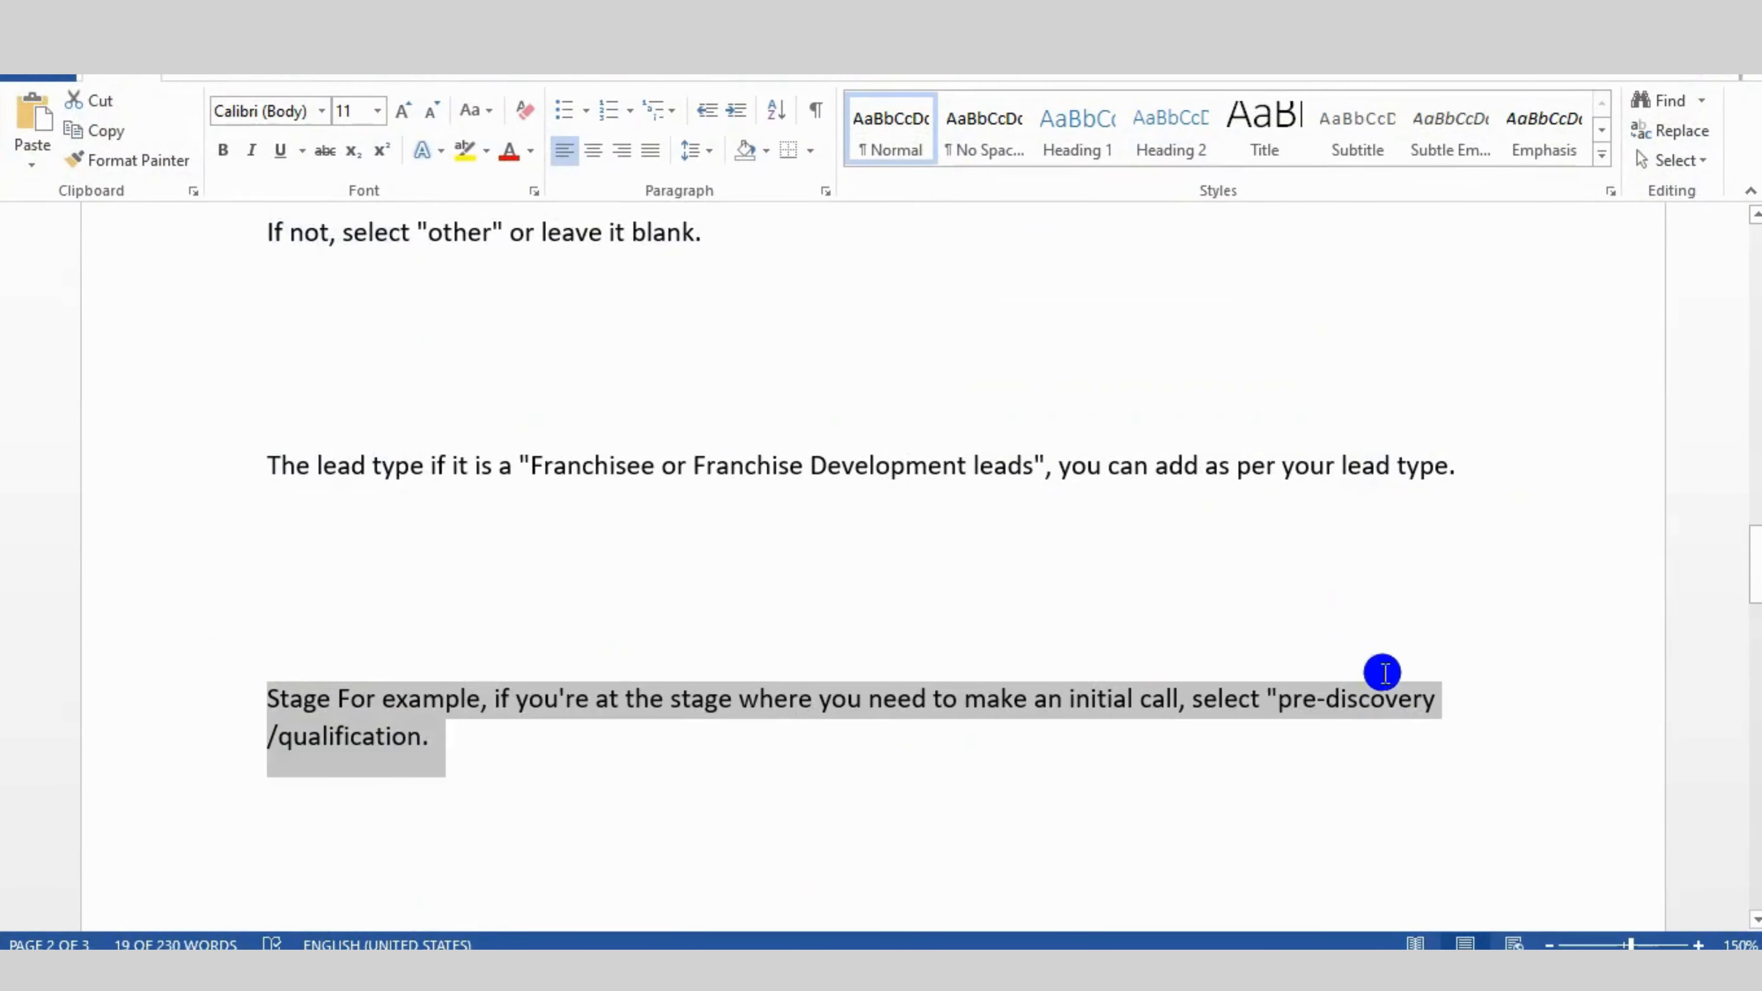
left_click(1233, 698)
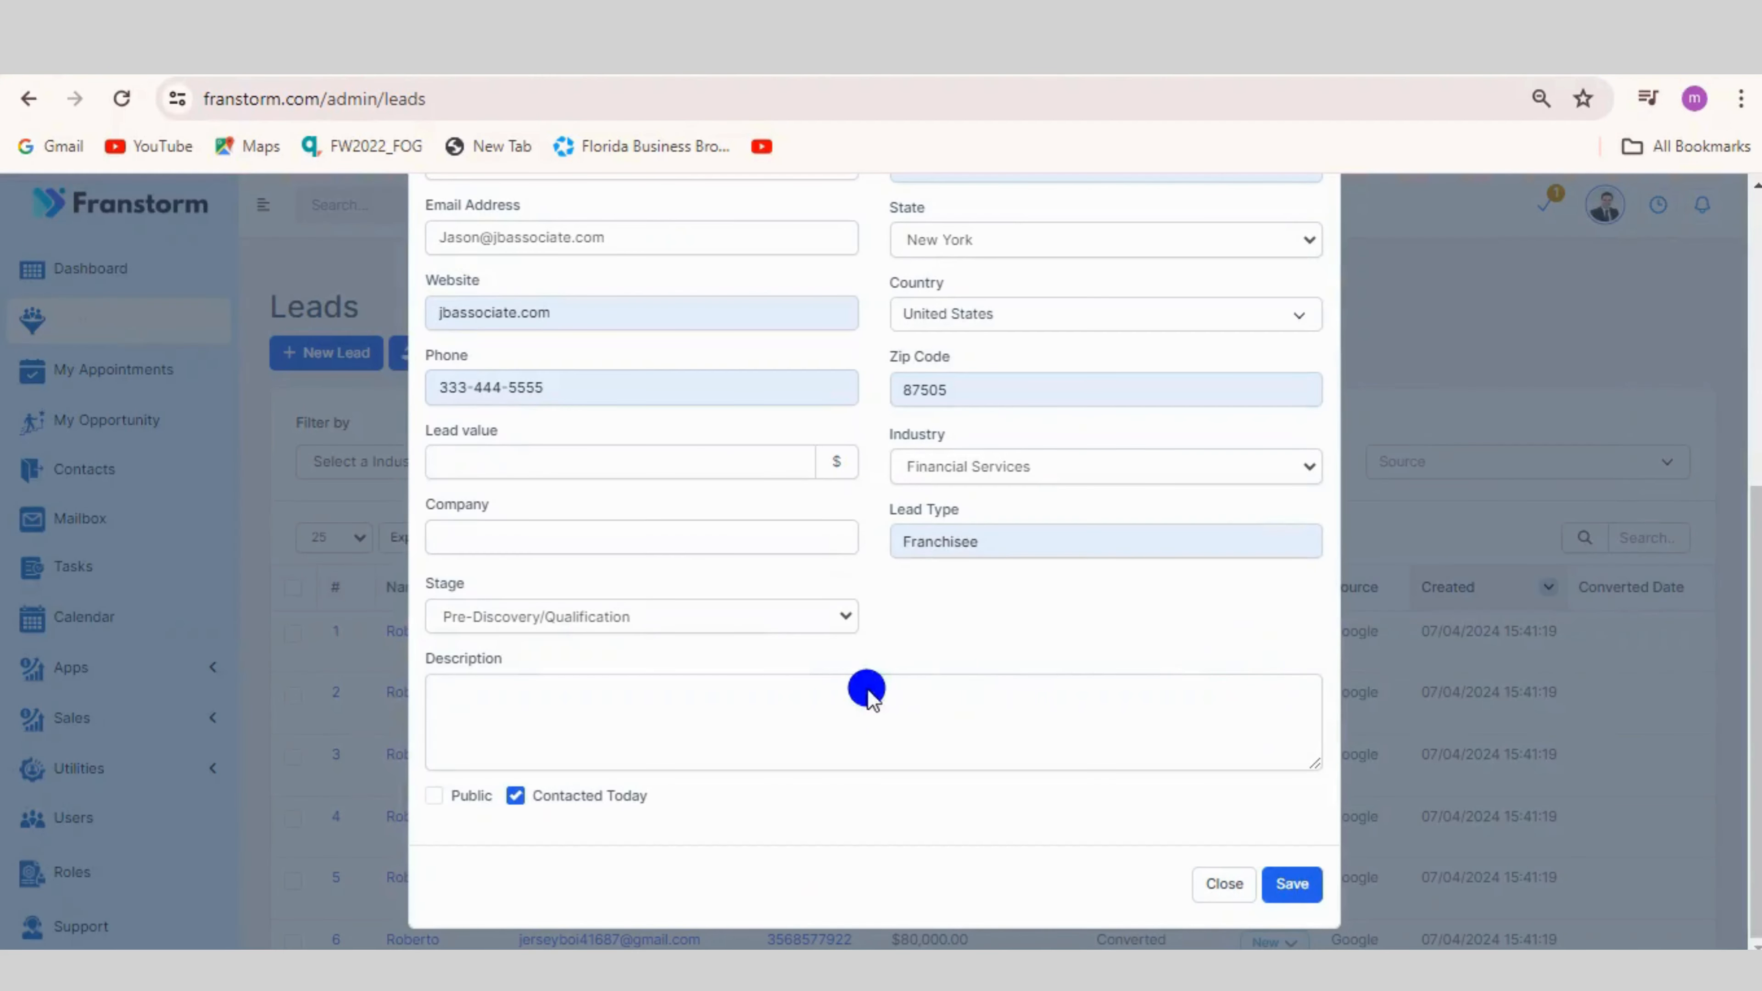
left_click(979, 708)
key("alt+Tab")
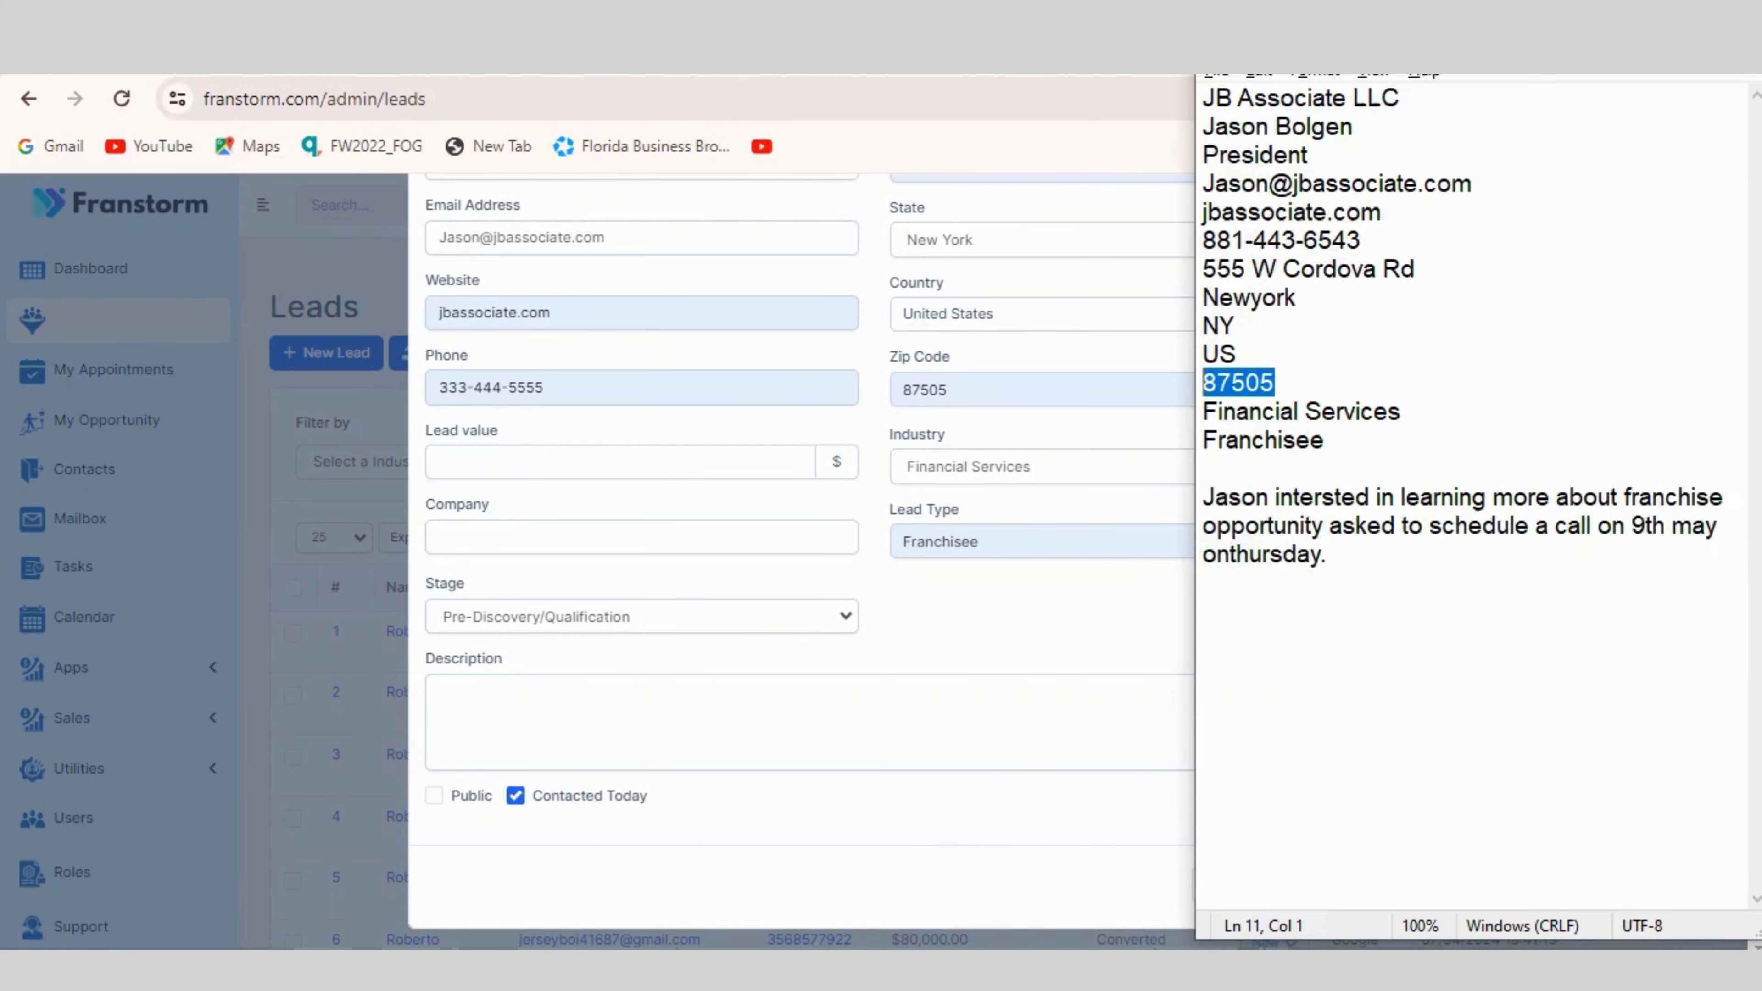
left_click_drag(1364, 557, 1185, 505)
key("ctrl+c")
left_click(838, 706)
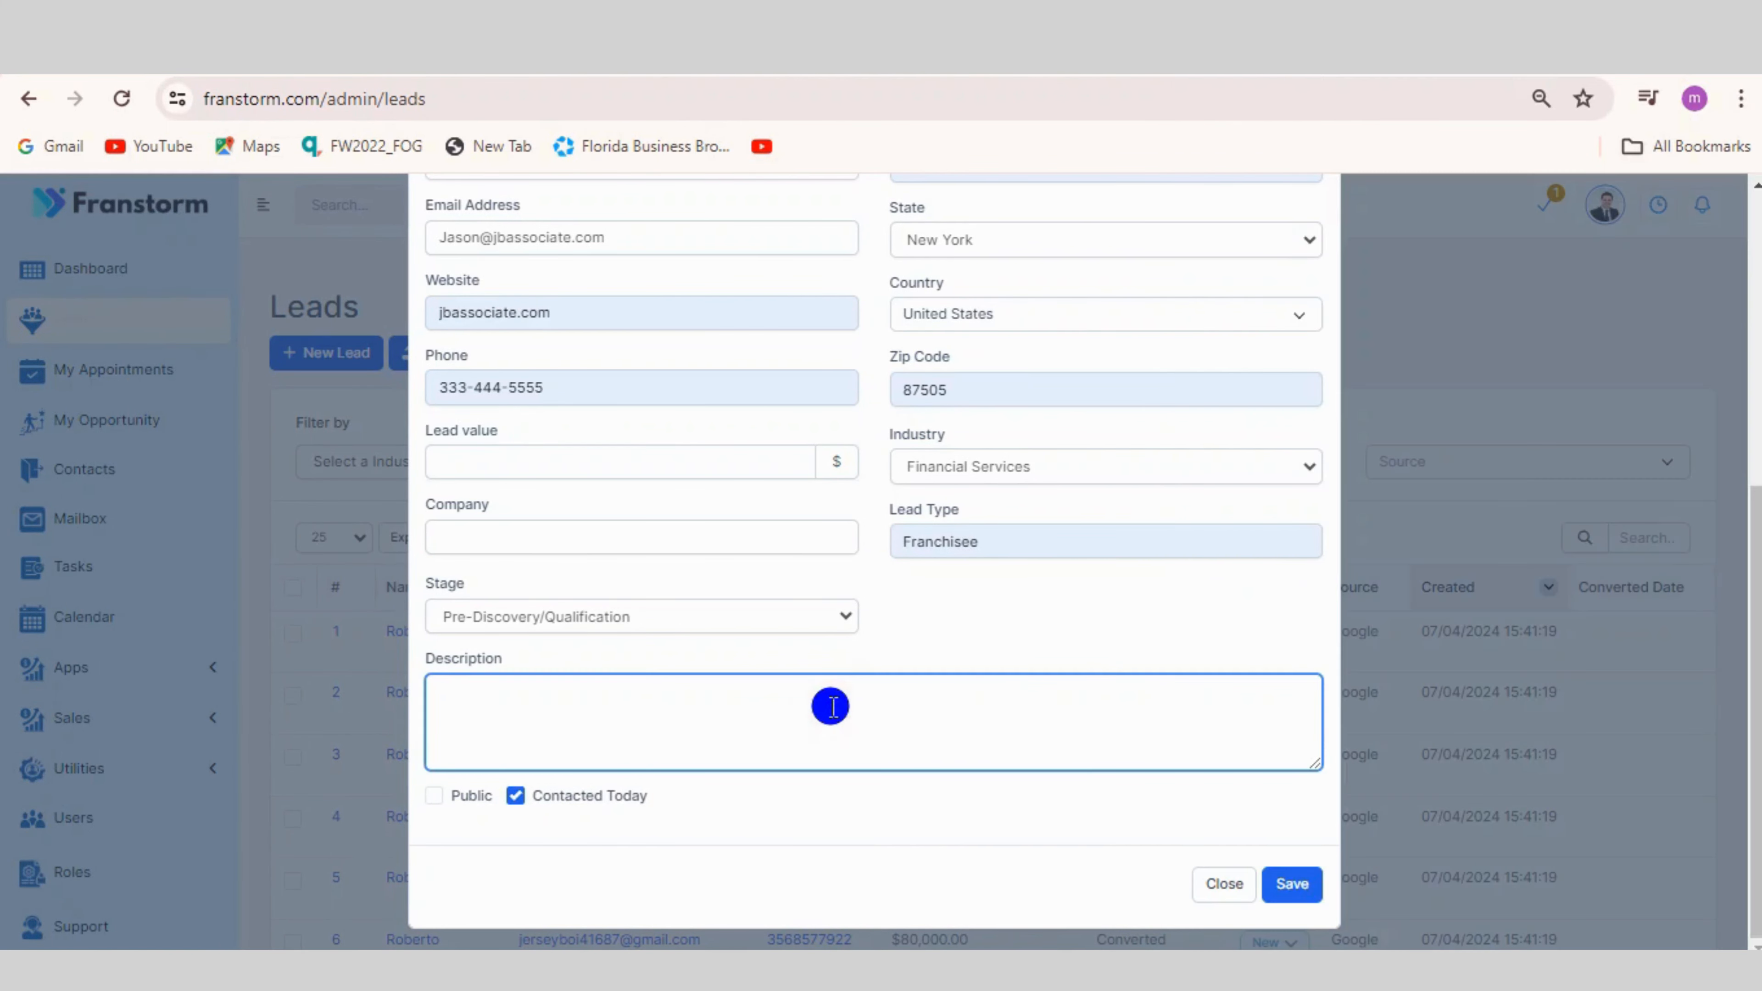
key("ctrl+v")
Correct the Description's misspellings "onthursday" to "on Thursday" and "intersted" to "interested".
right_click(1146, 693)
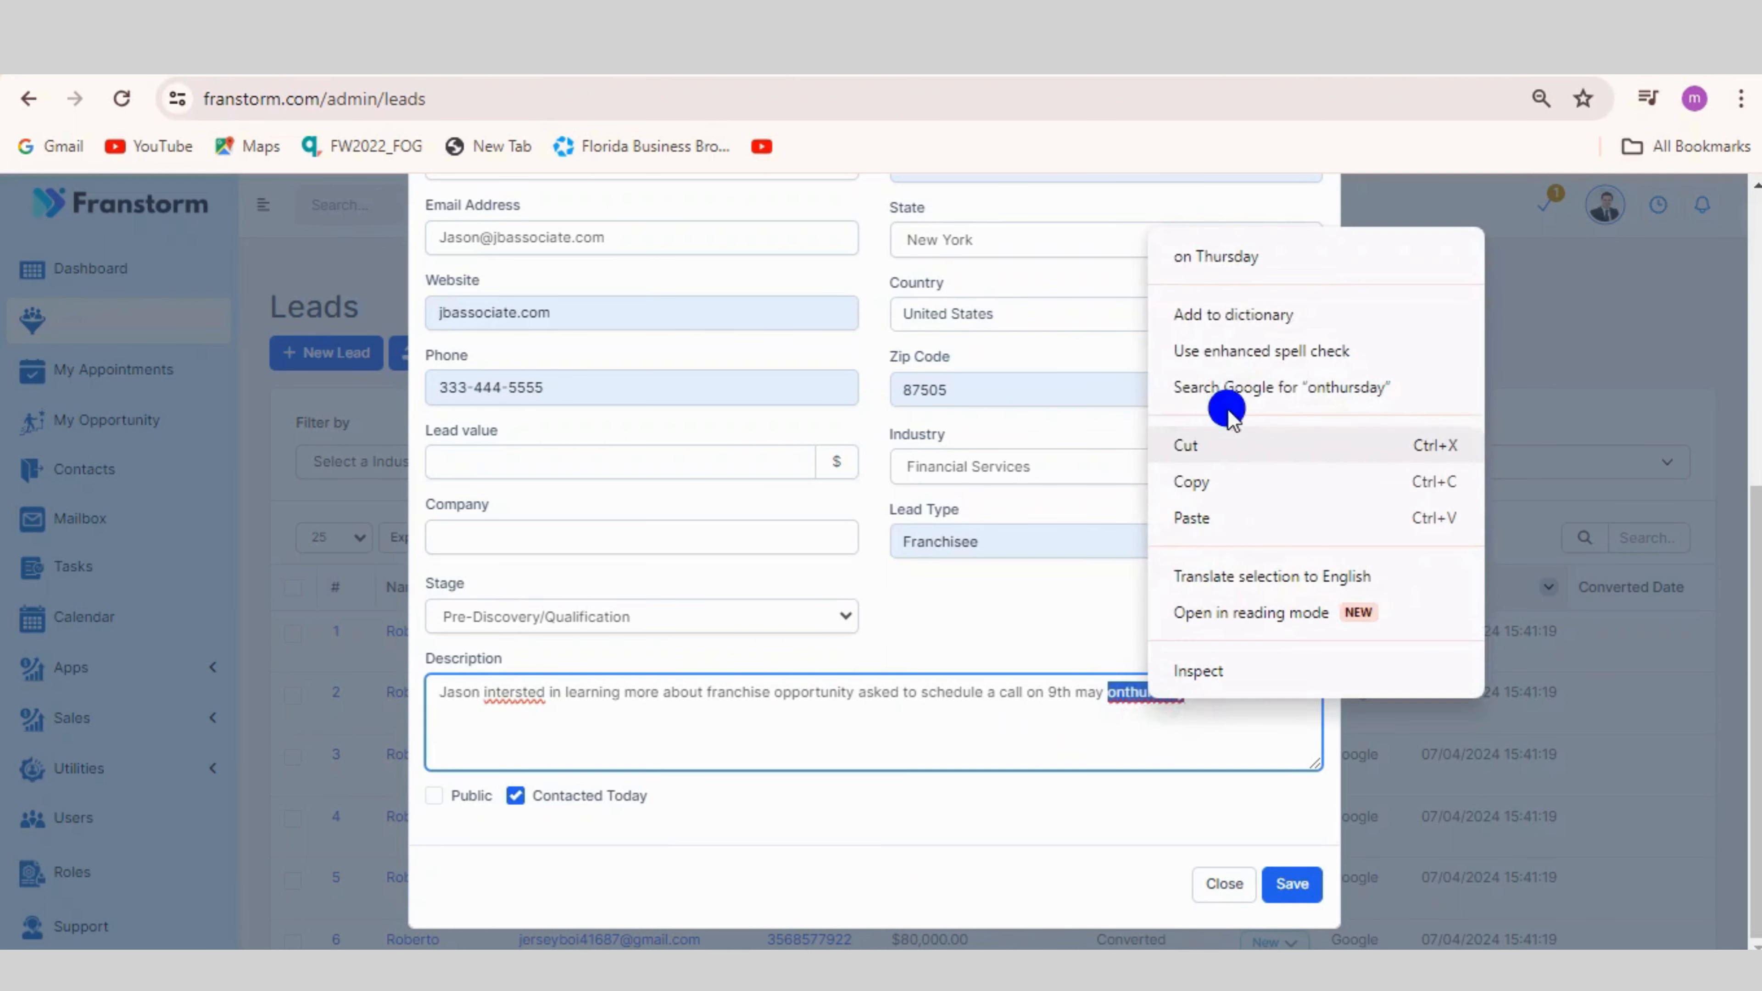
left_click(1221, 253)
right_click(495, 693)
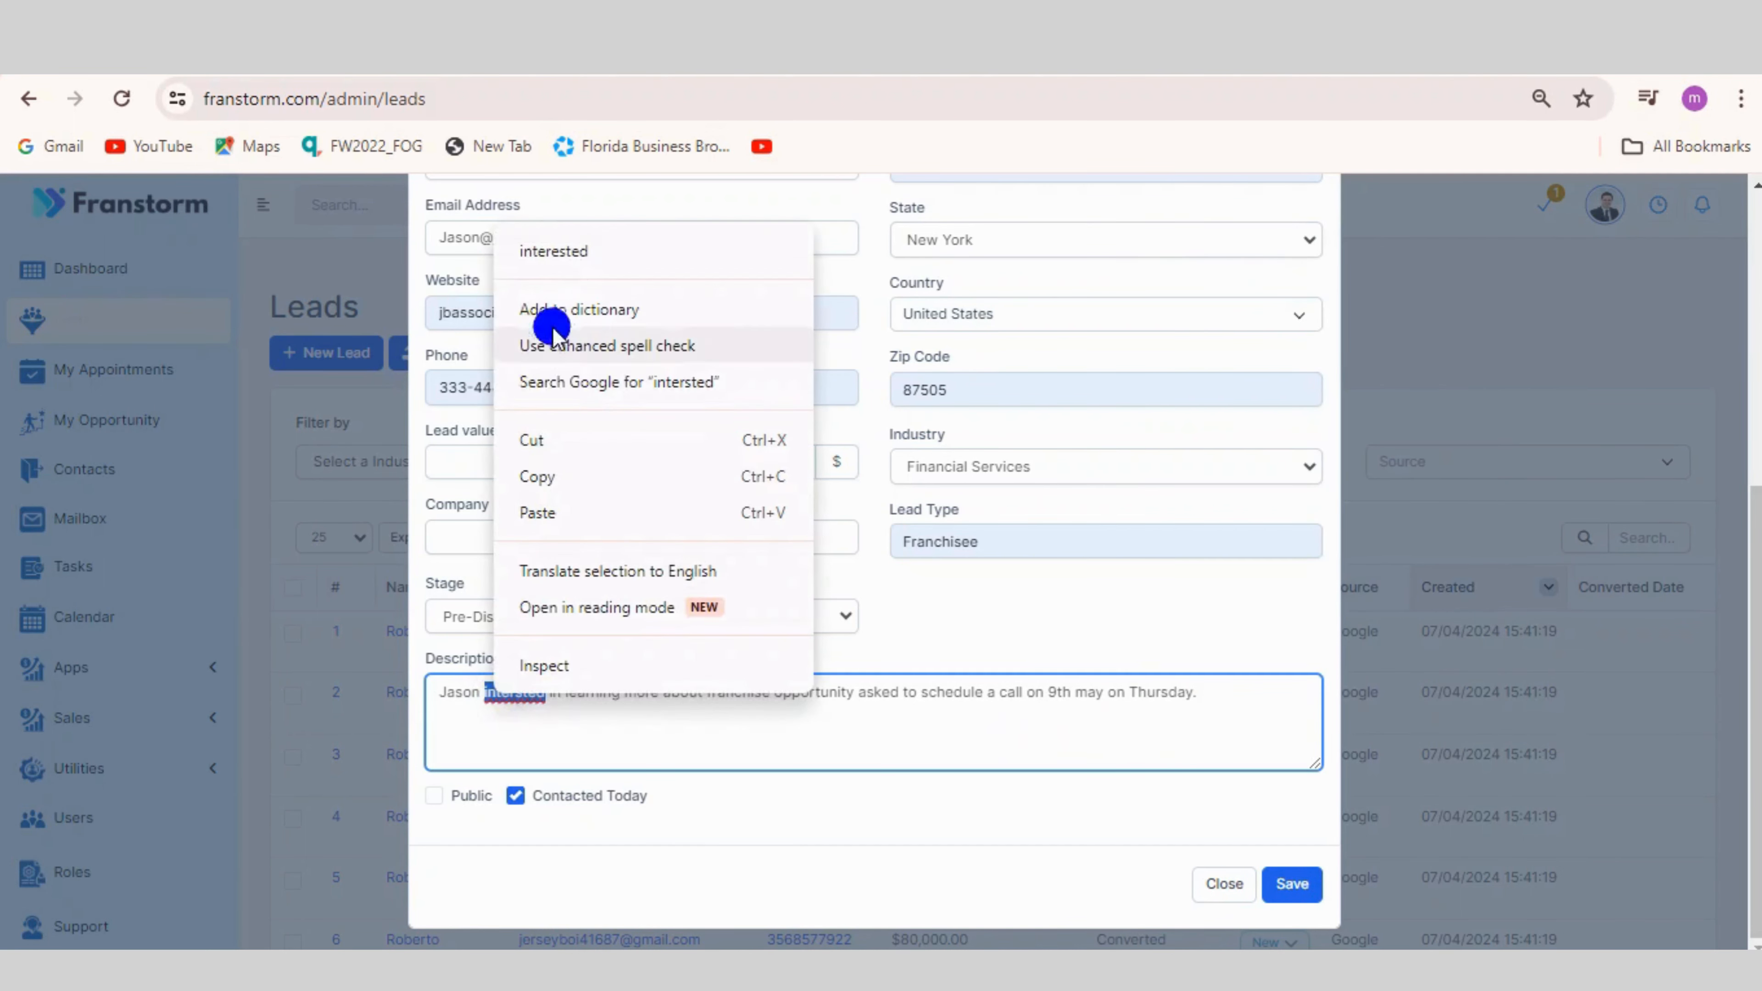
left_click(577, 250)
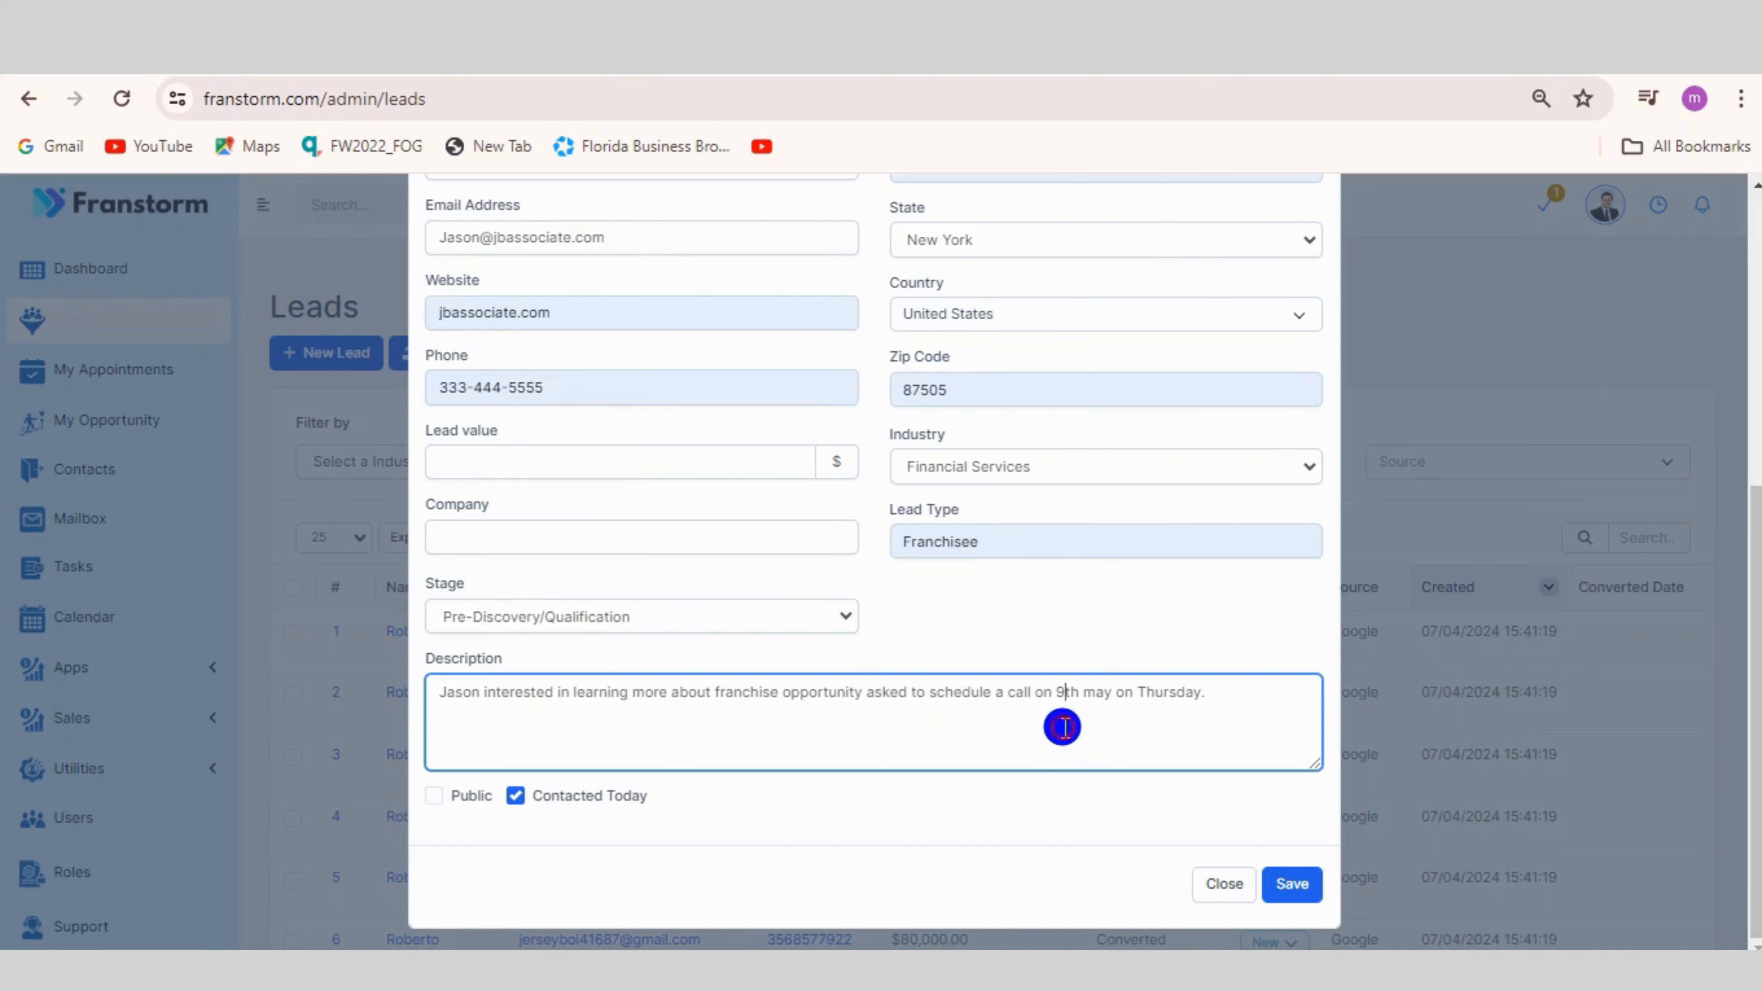
Check the completed form and save the new lead, closing its profile window.
scroll(1057, 724, "up", 5)
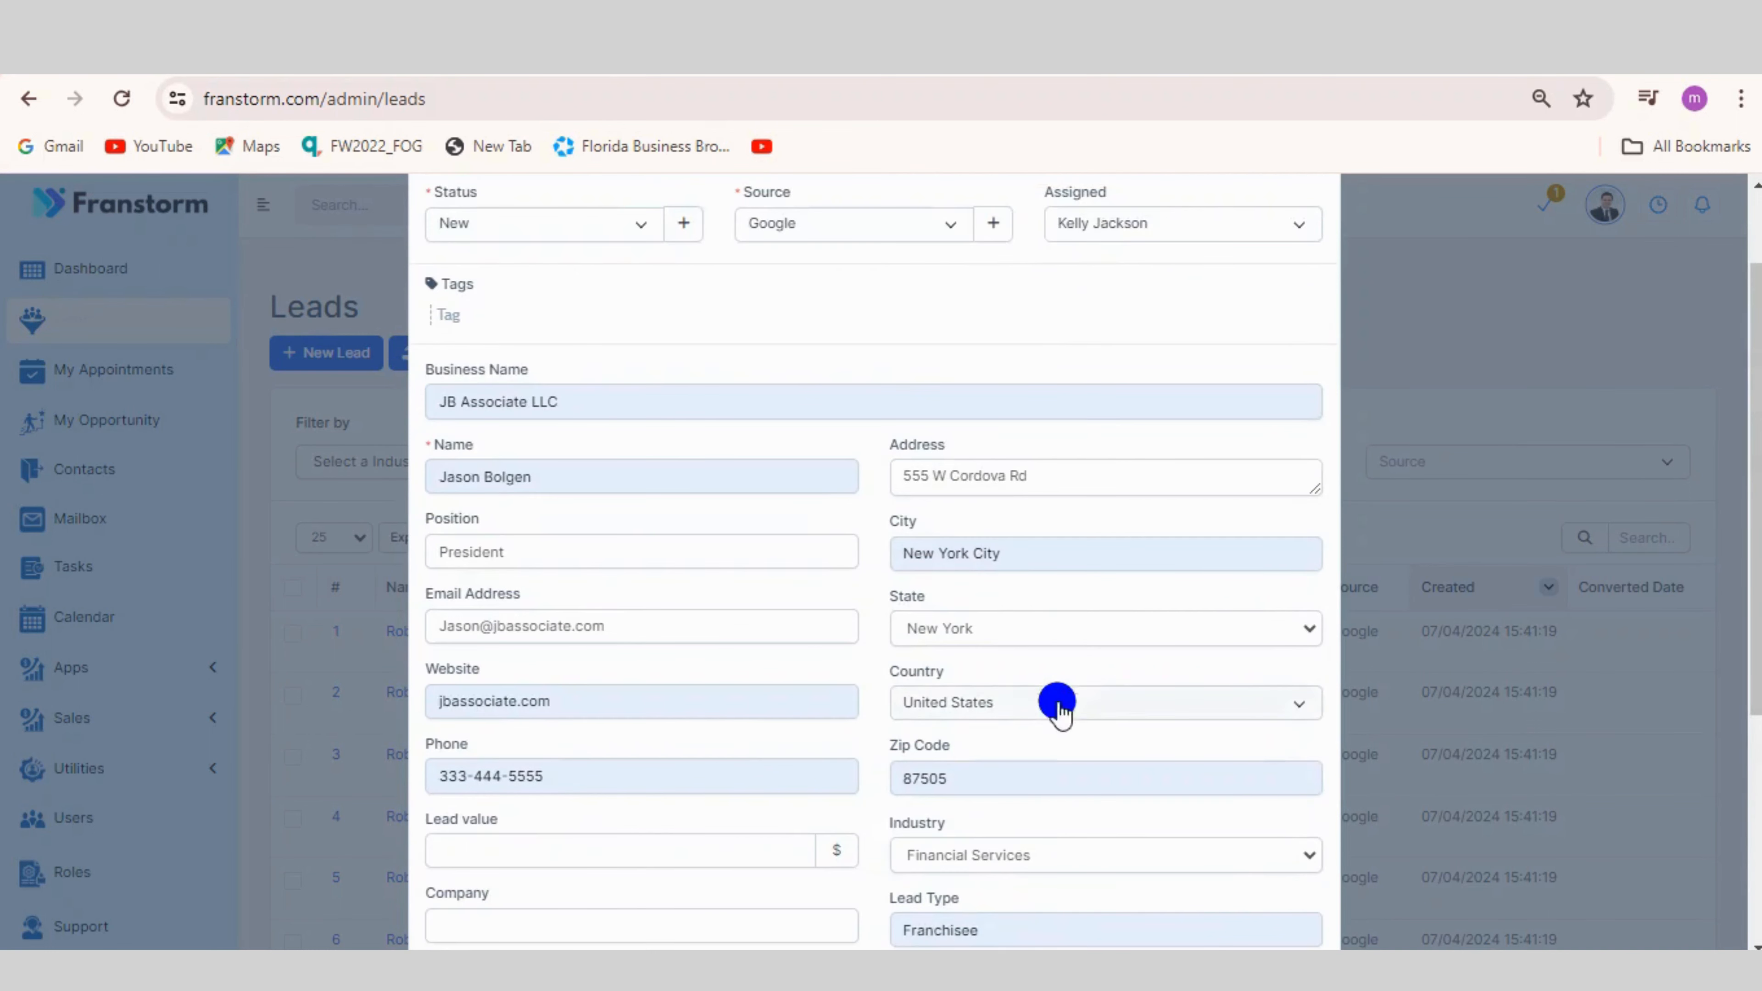
scroll(1053, 708, "up", 2)
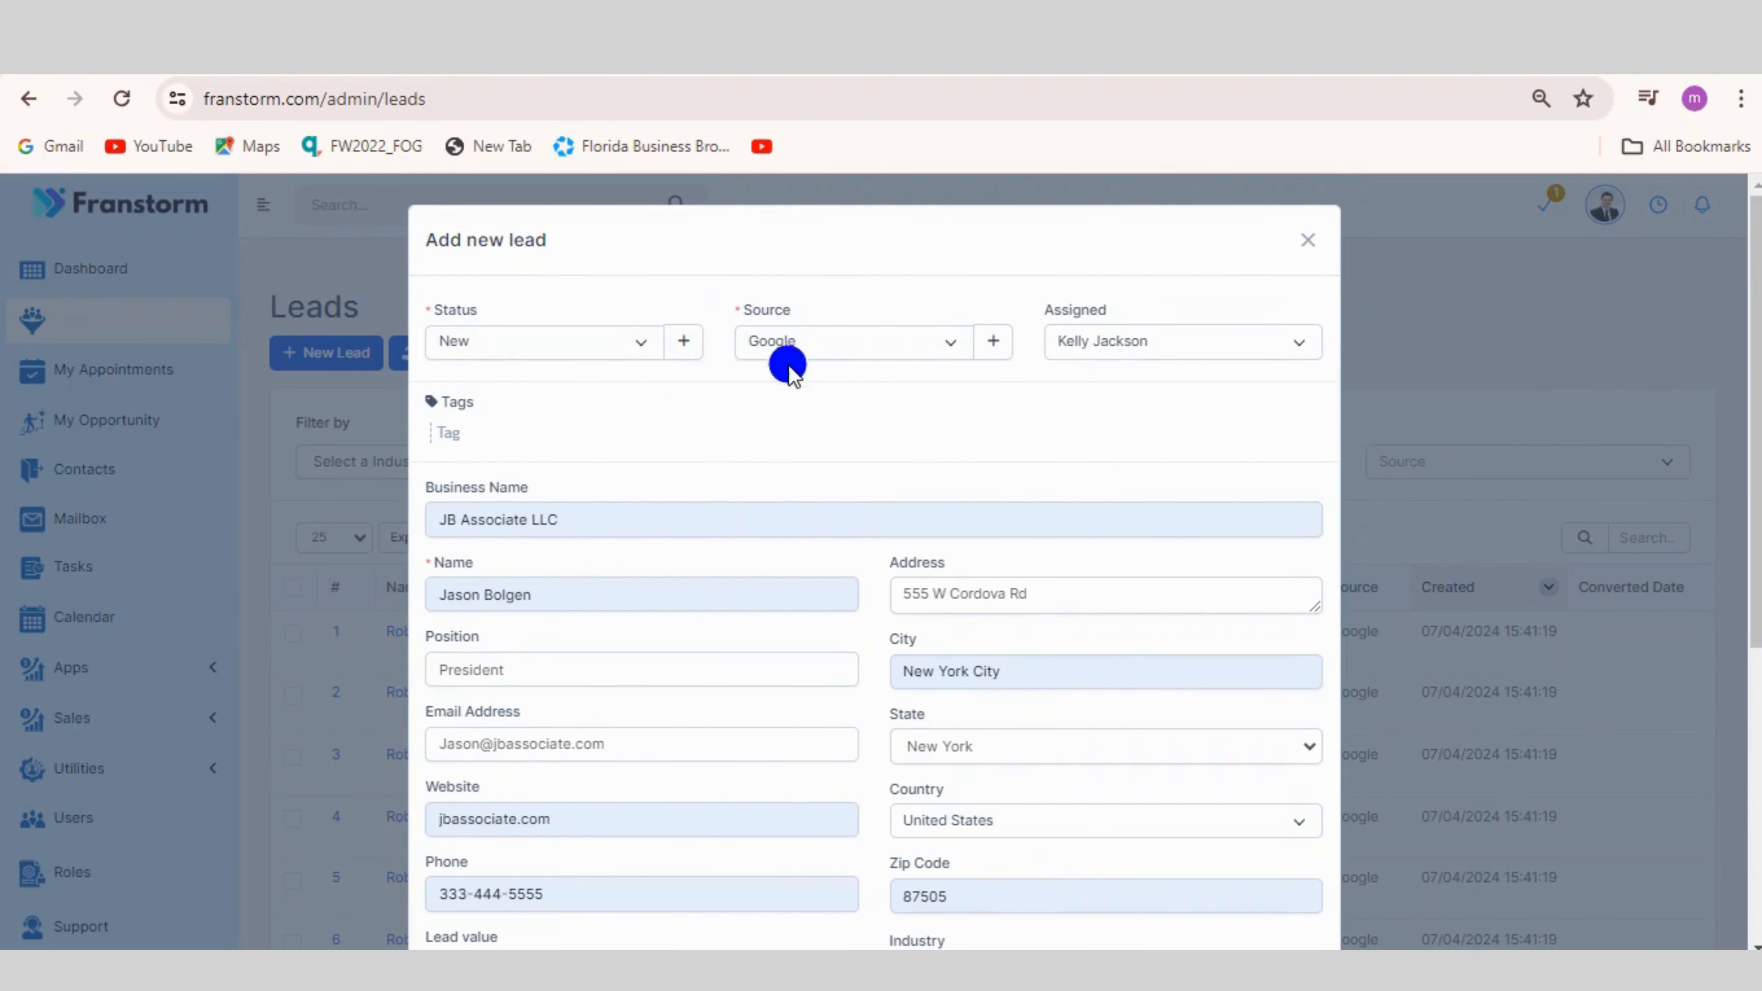
scroll(747, 433, "down", 2)
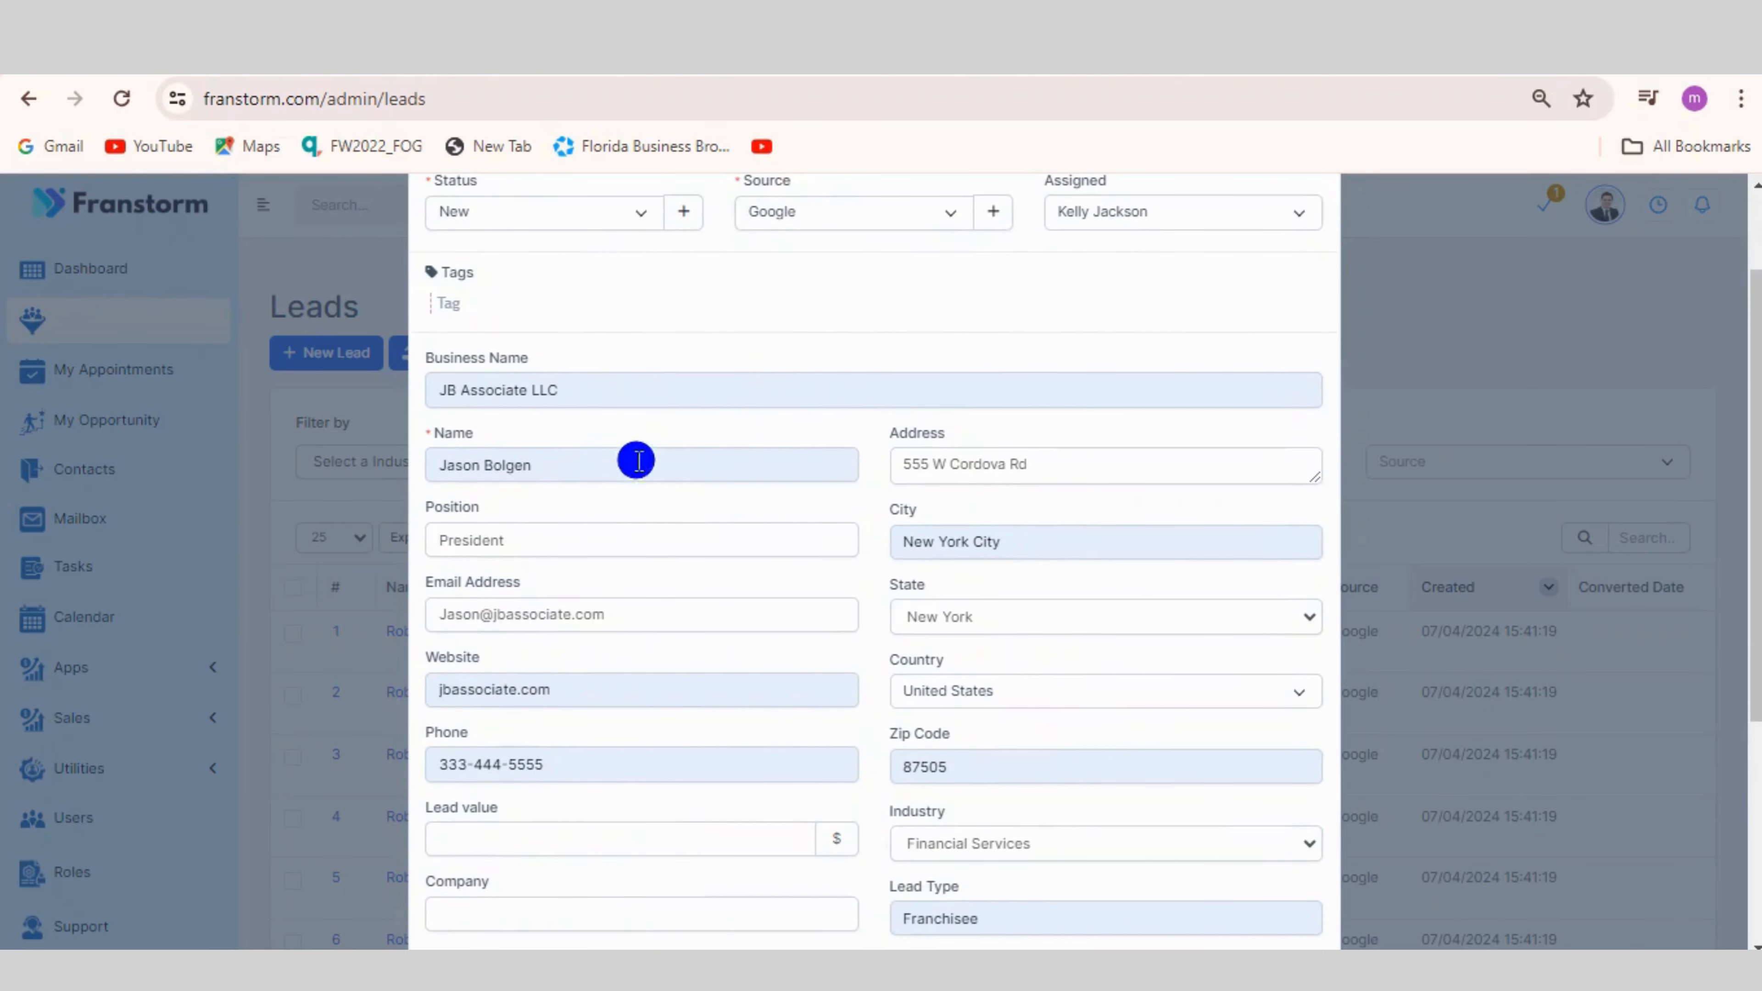
scroll(664, 526, "down", 2)
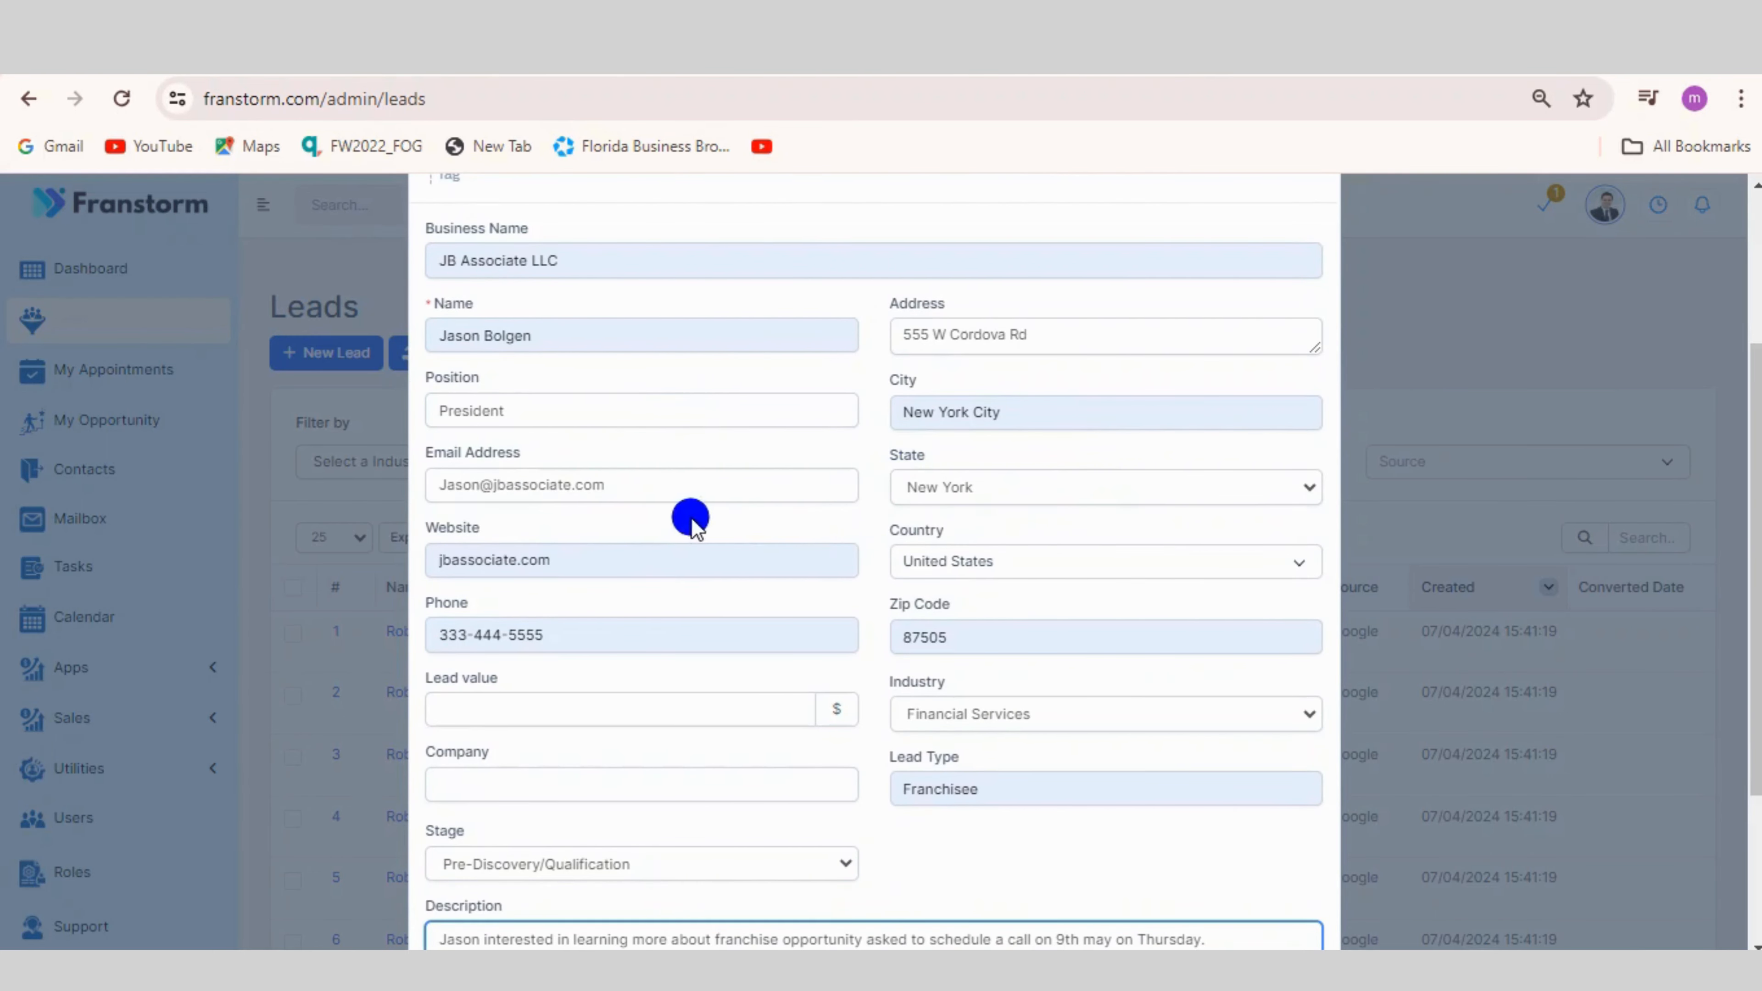
scroll(711, 594, "down", 2)
scroll(662, 692, "down", 2)
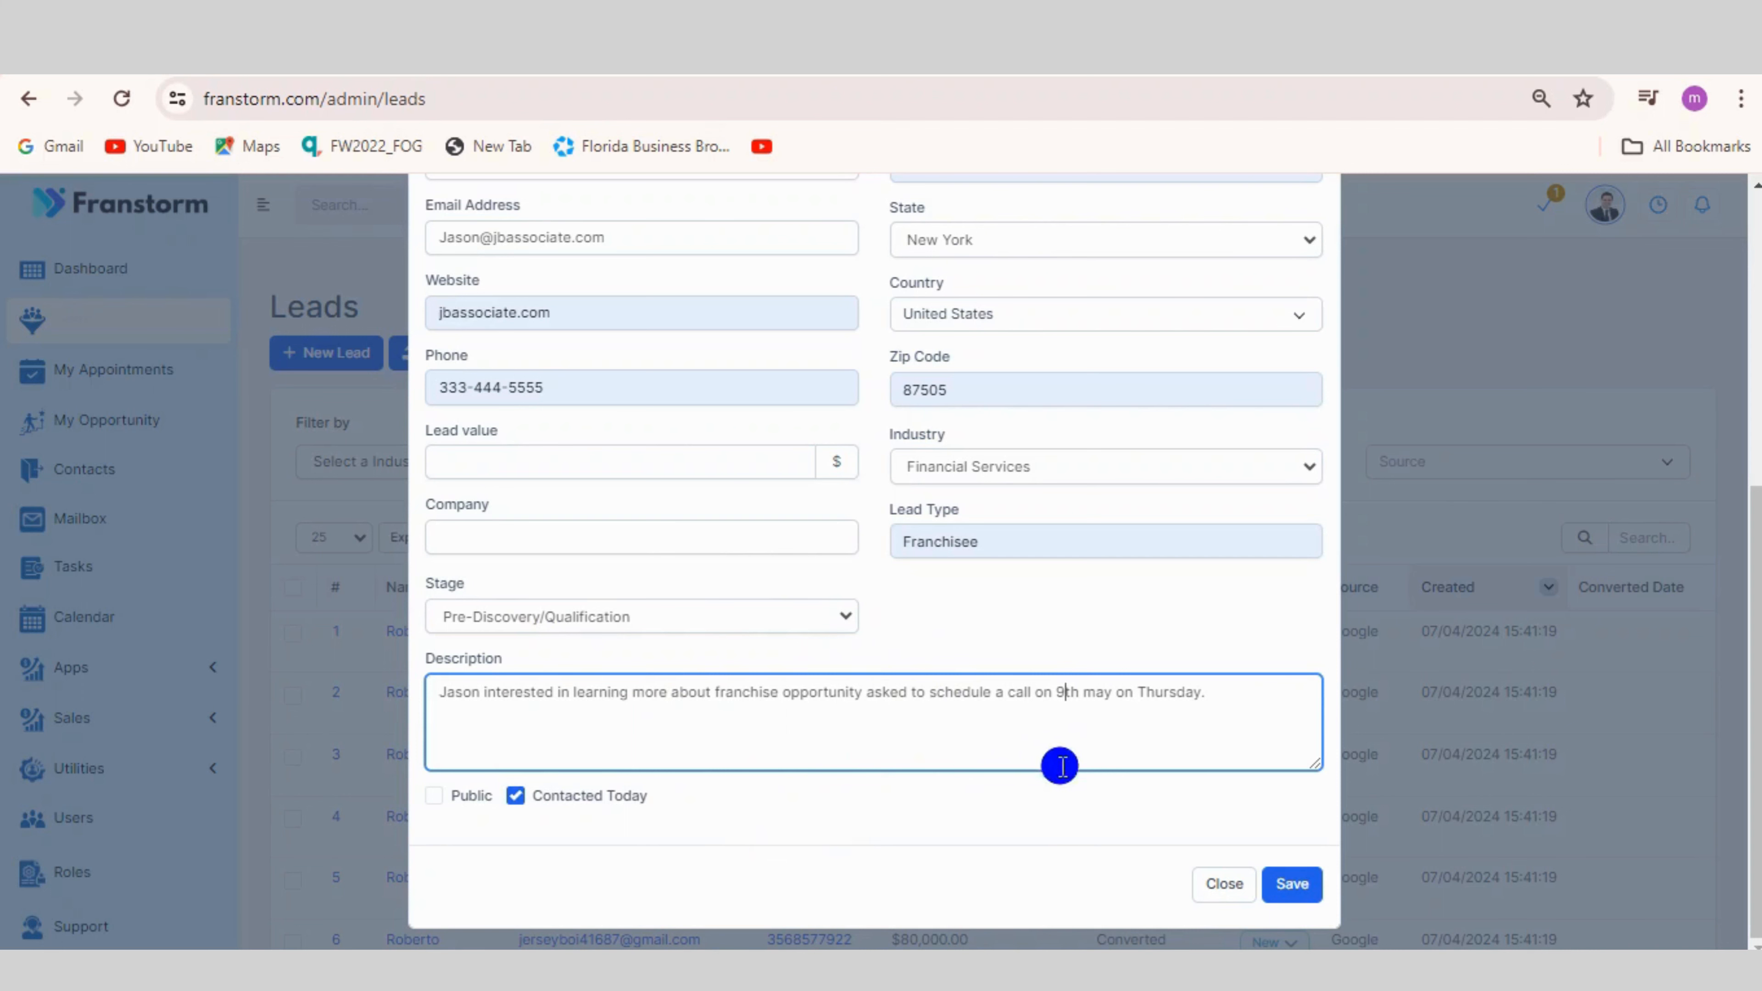
left_click(1298, 887)
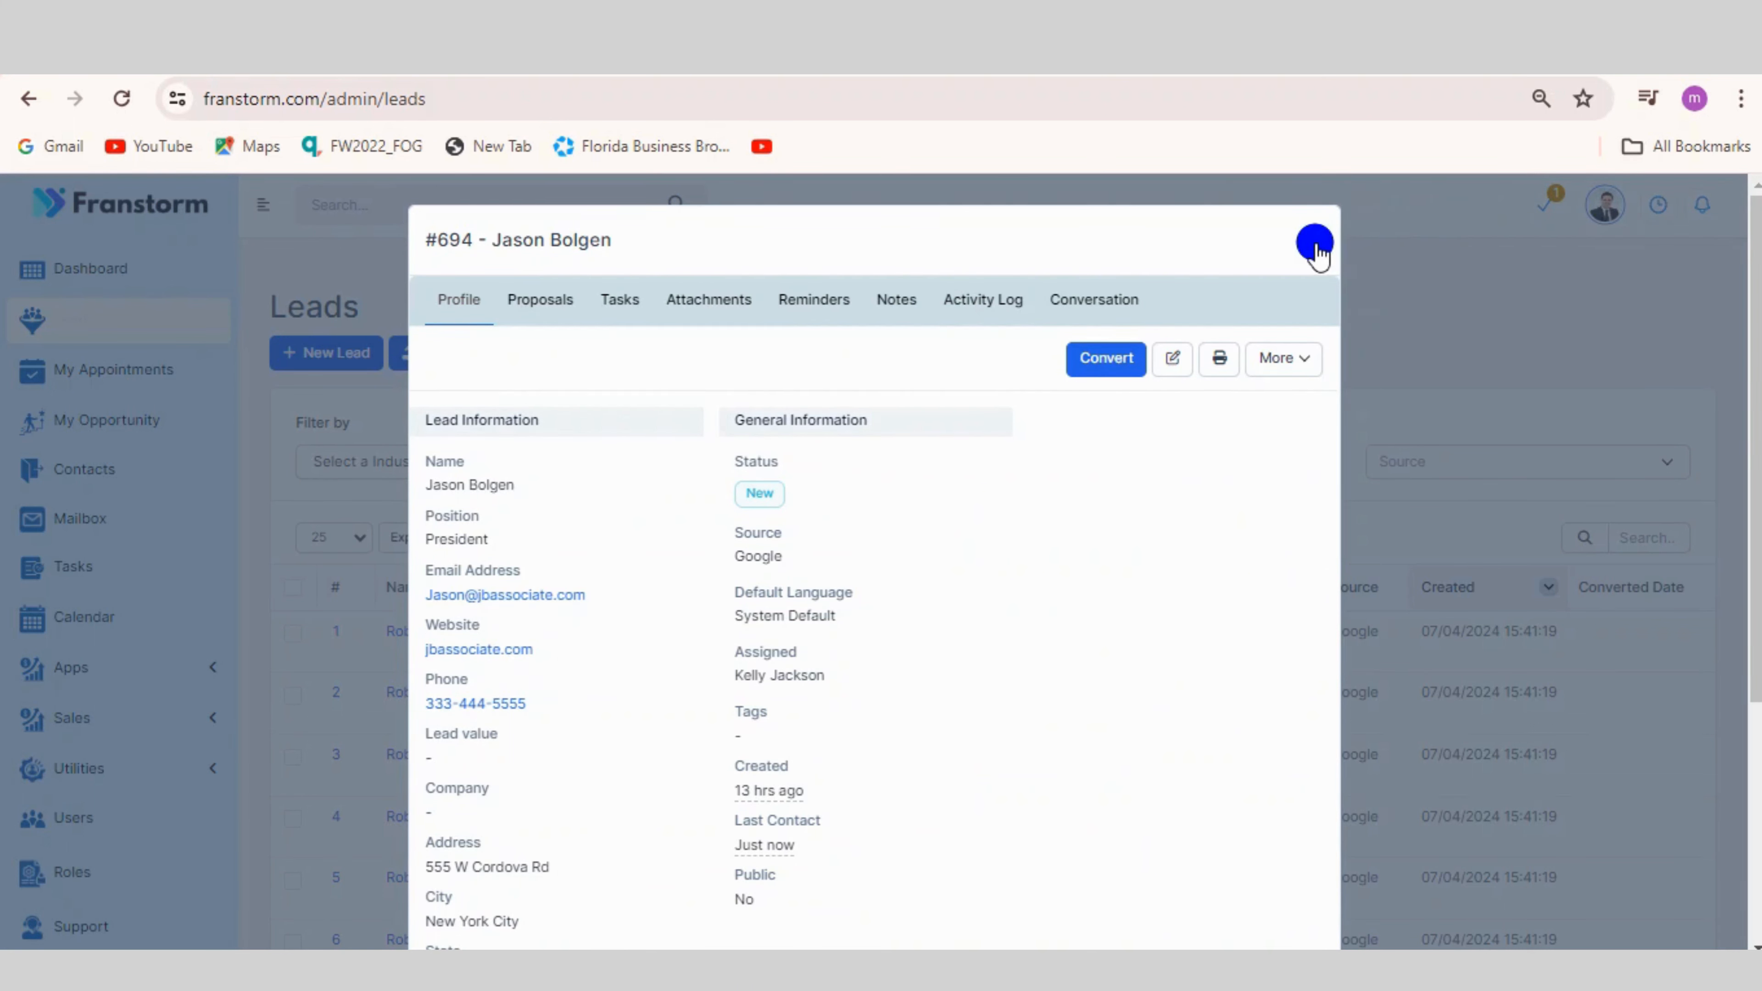
left_click(1314, 244)
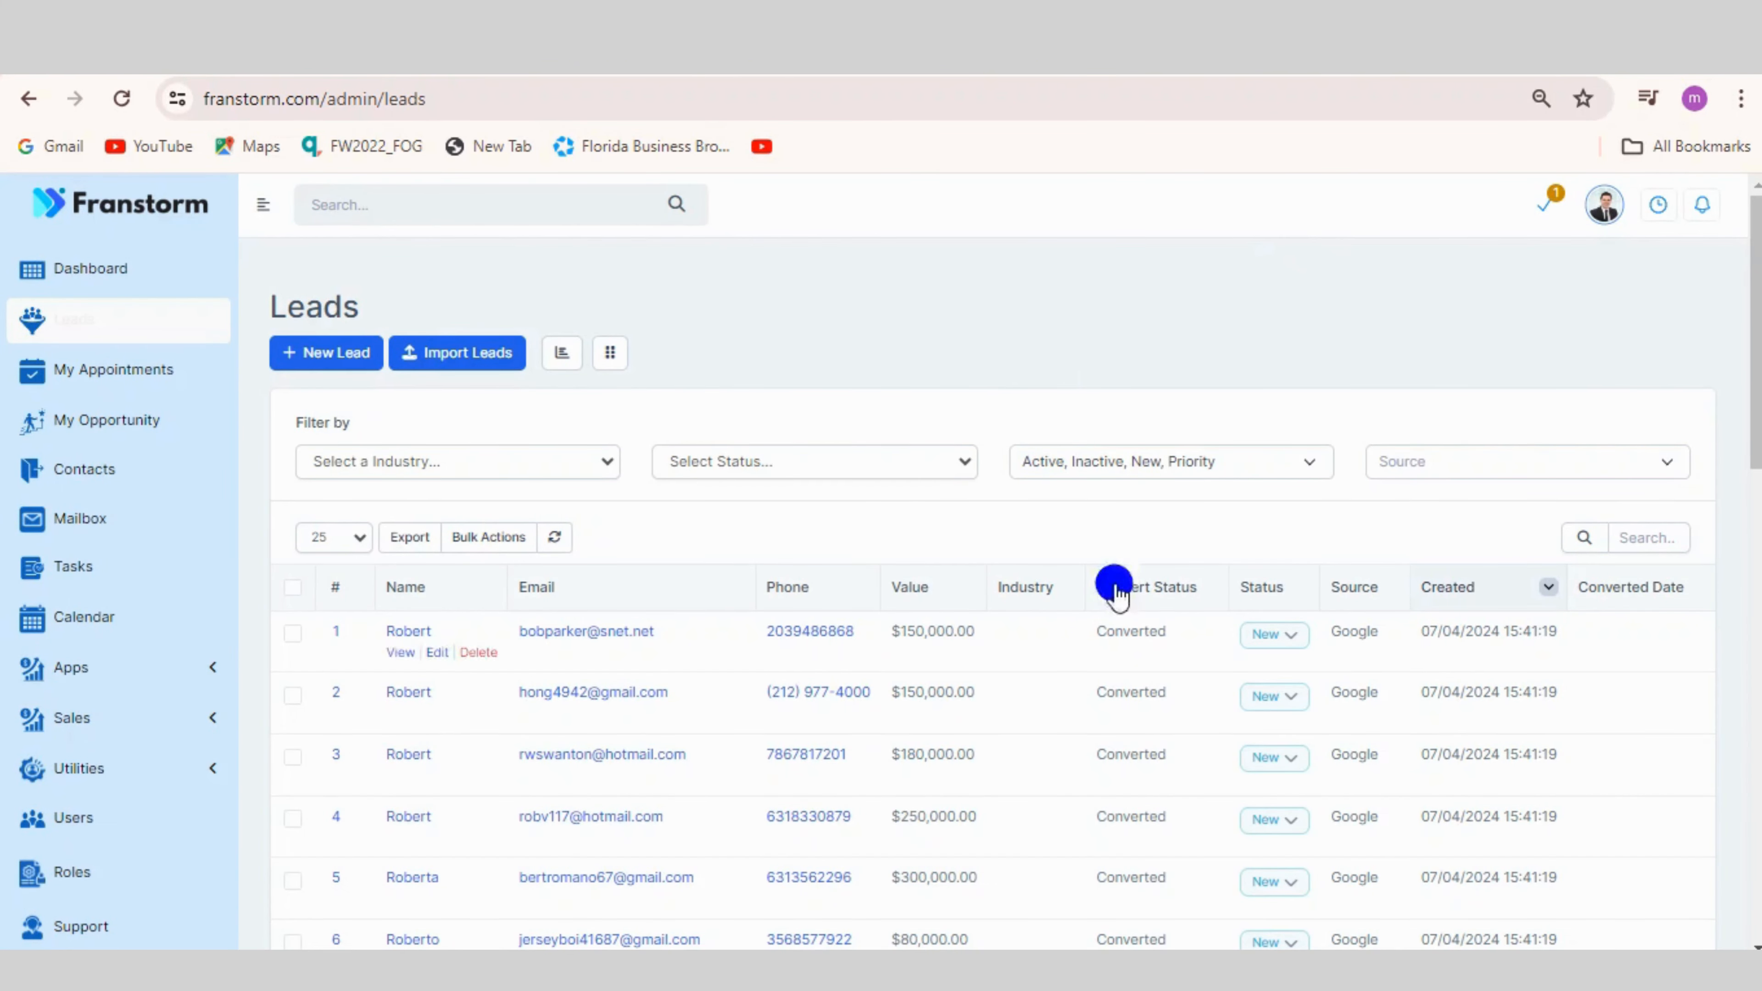
Reload the leads list and sort it by name in ascending order to locate the new lead.
left_click(120, 98)
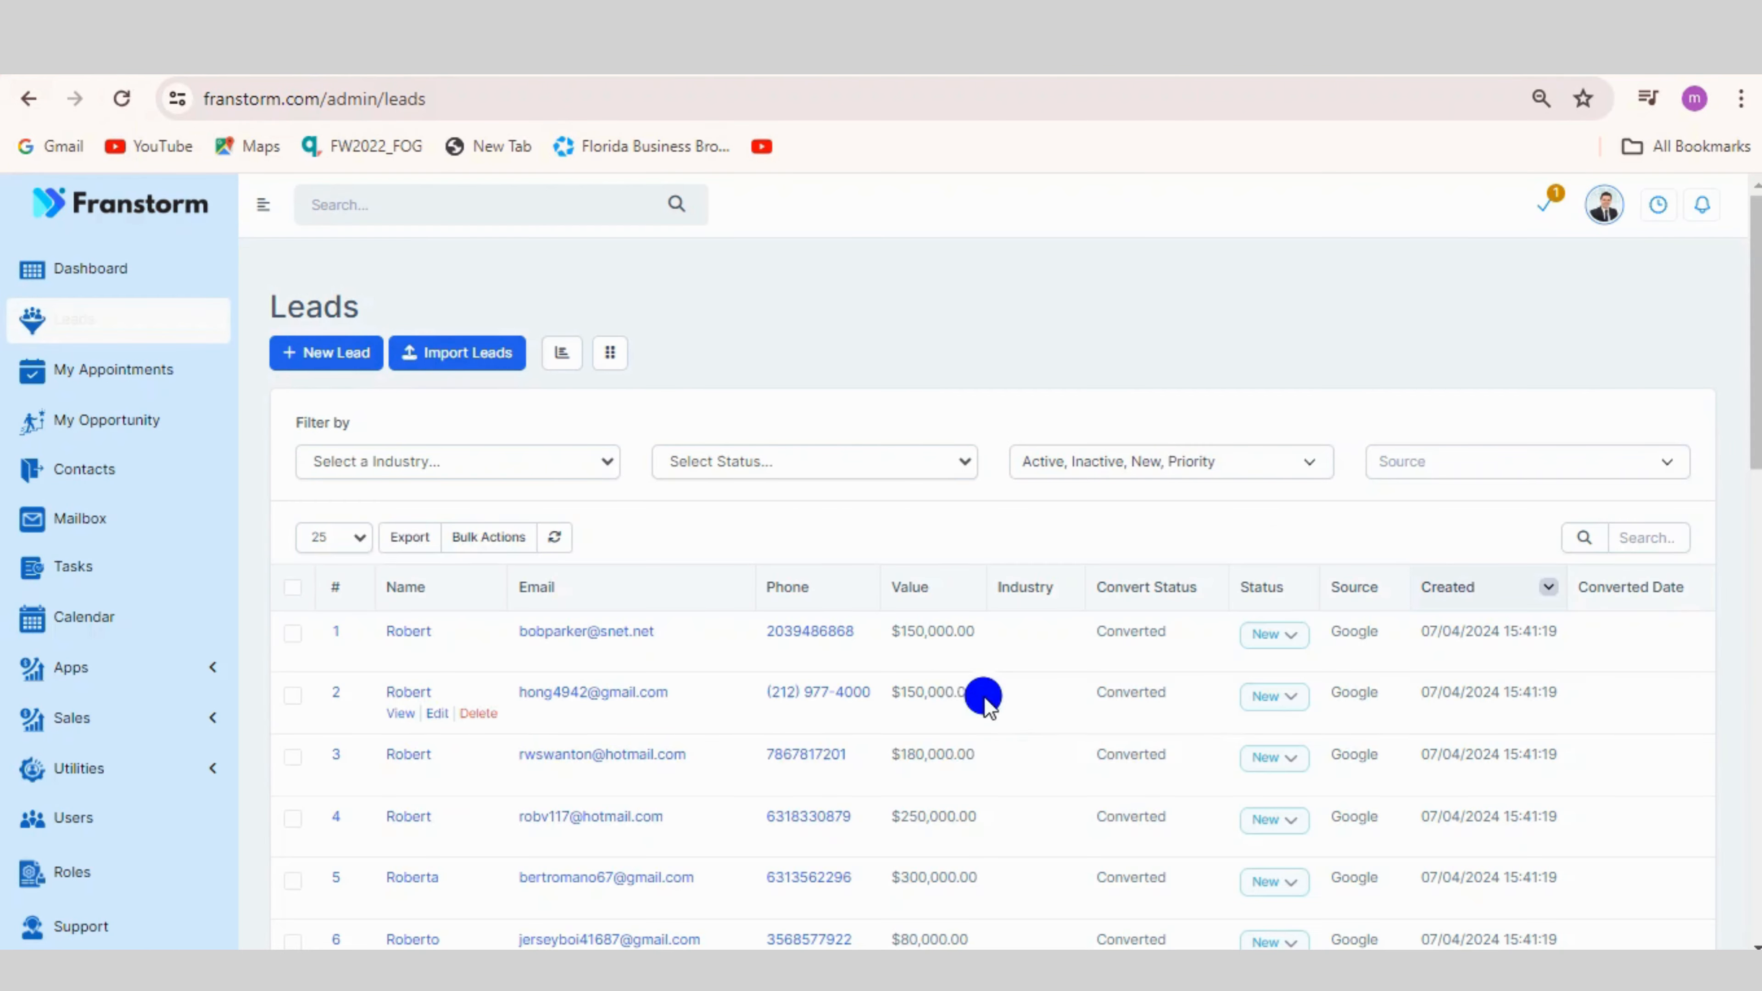
scroll(1056, 515, "down", 1)
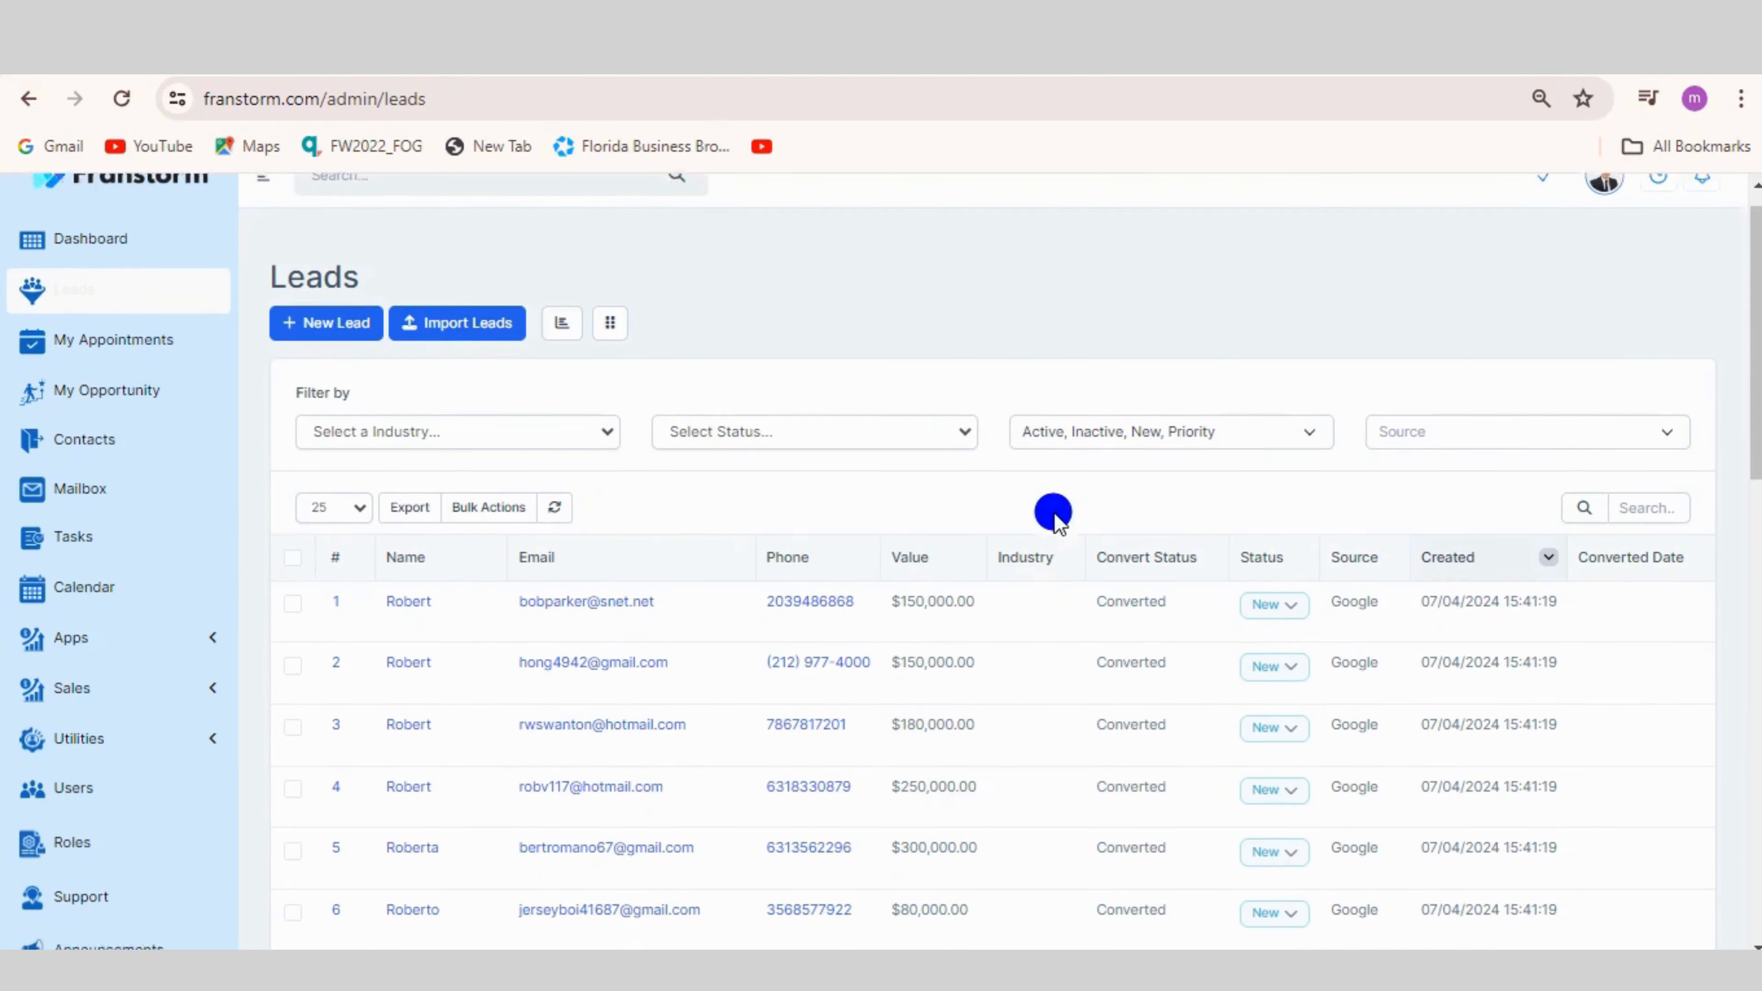
scroll(971, 668, "up", 1)
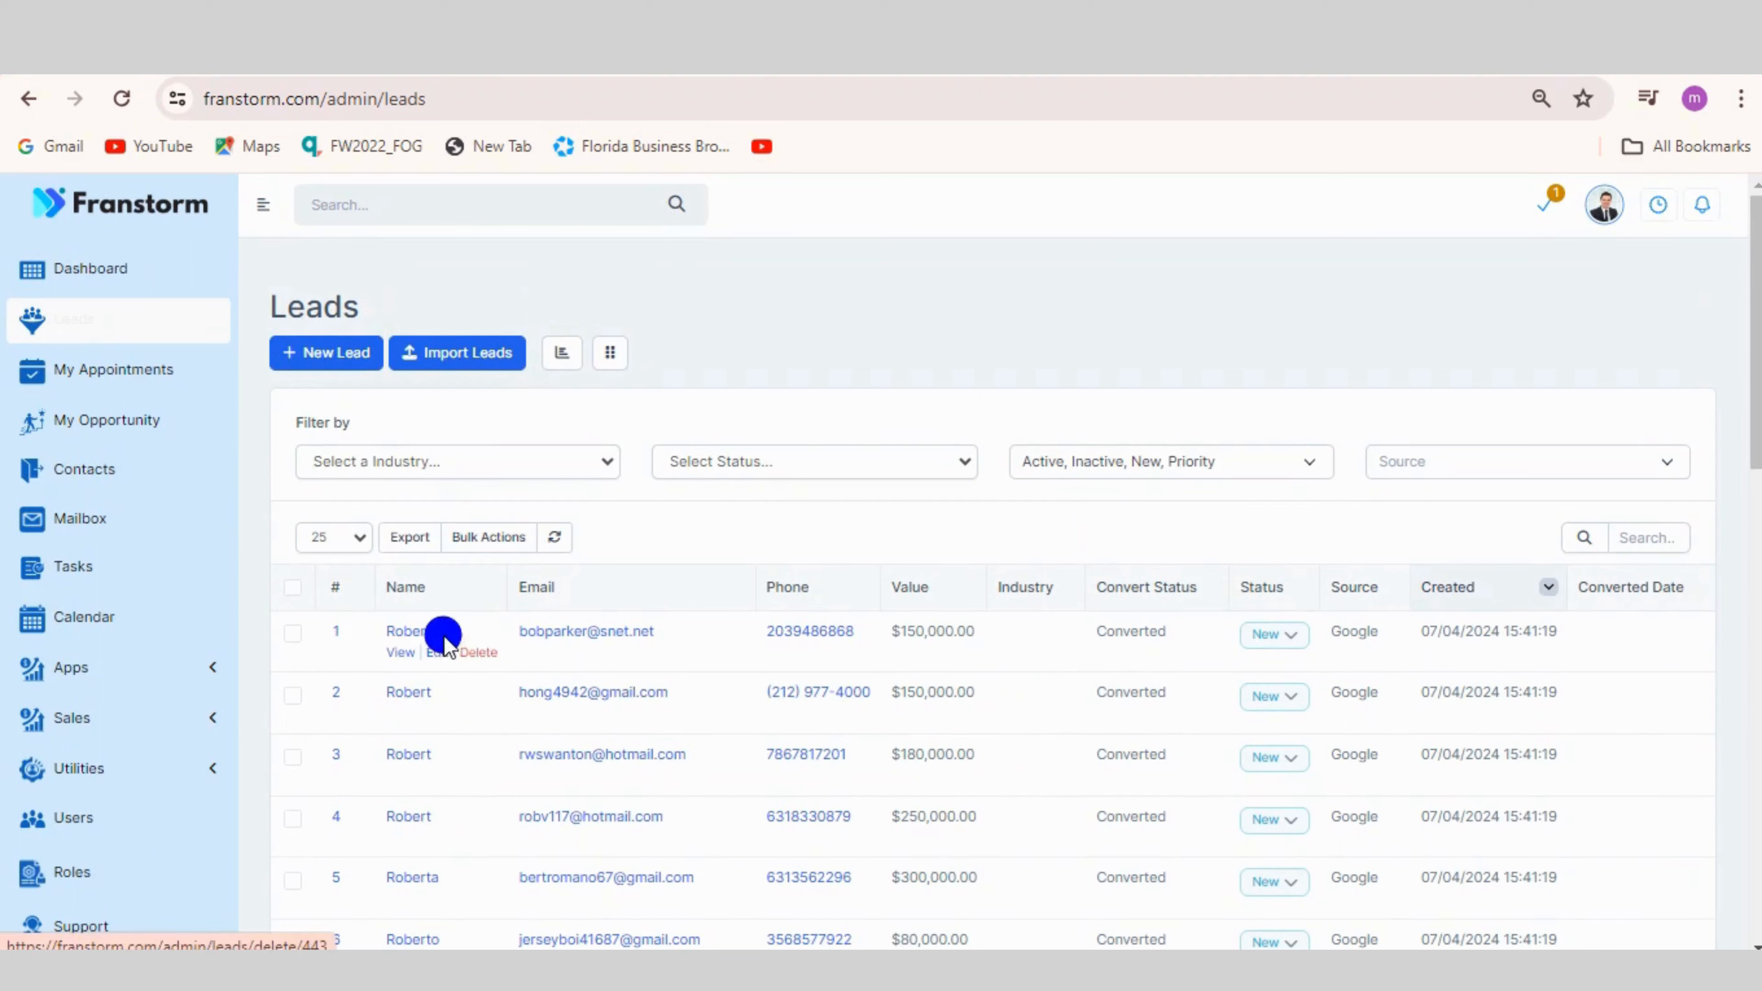
left_click(487, 596)
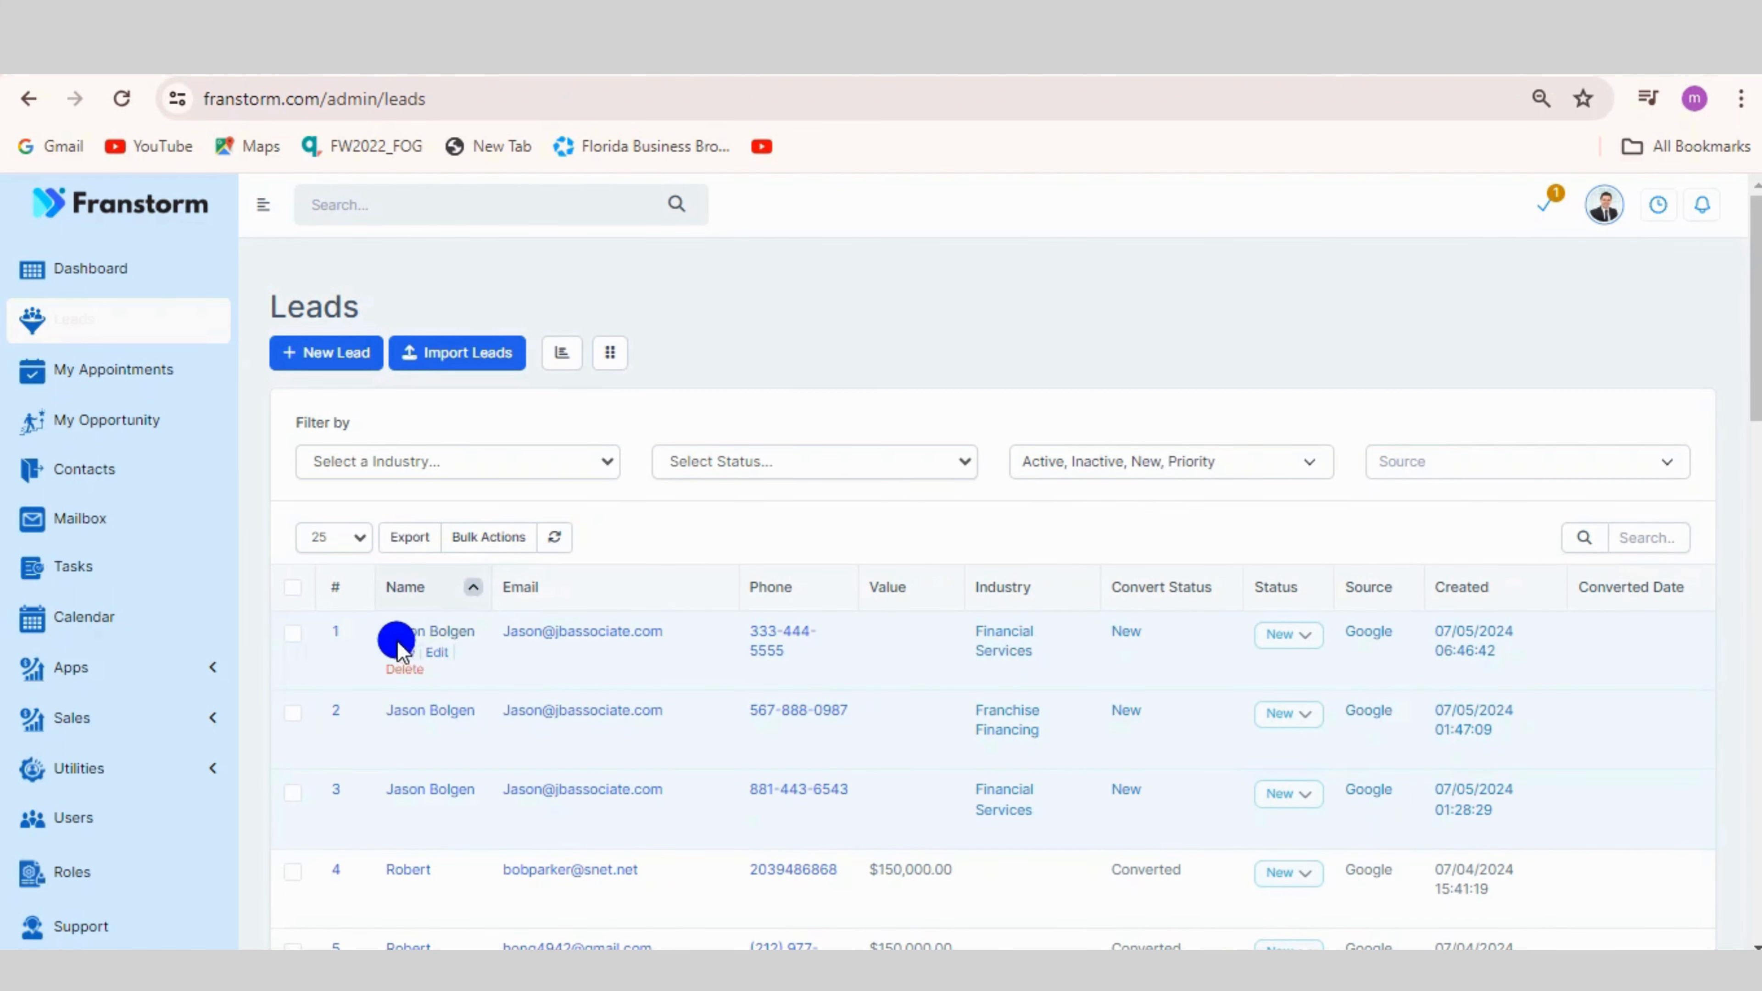
left_click_drag(370, 646, 477, 631)
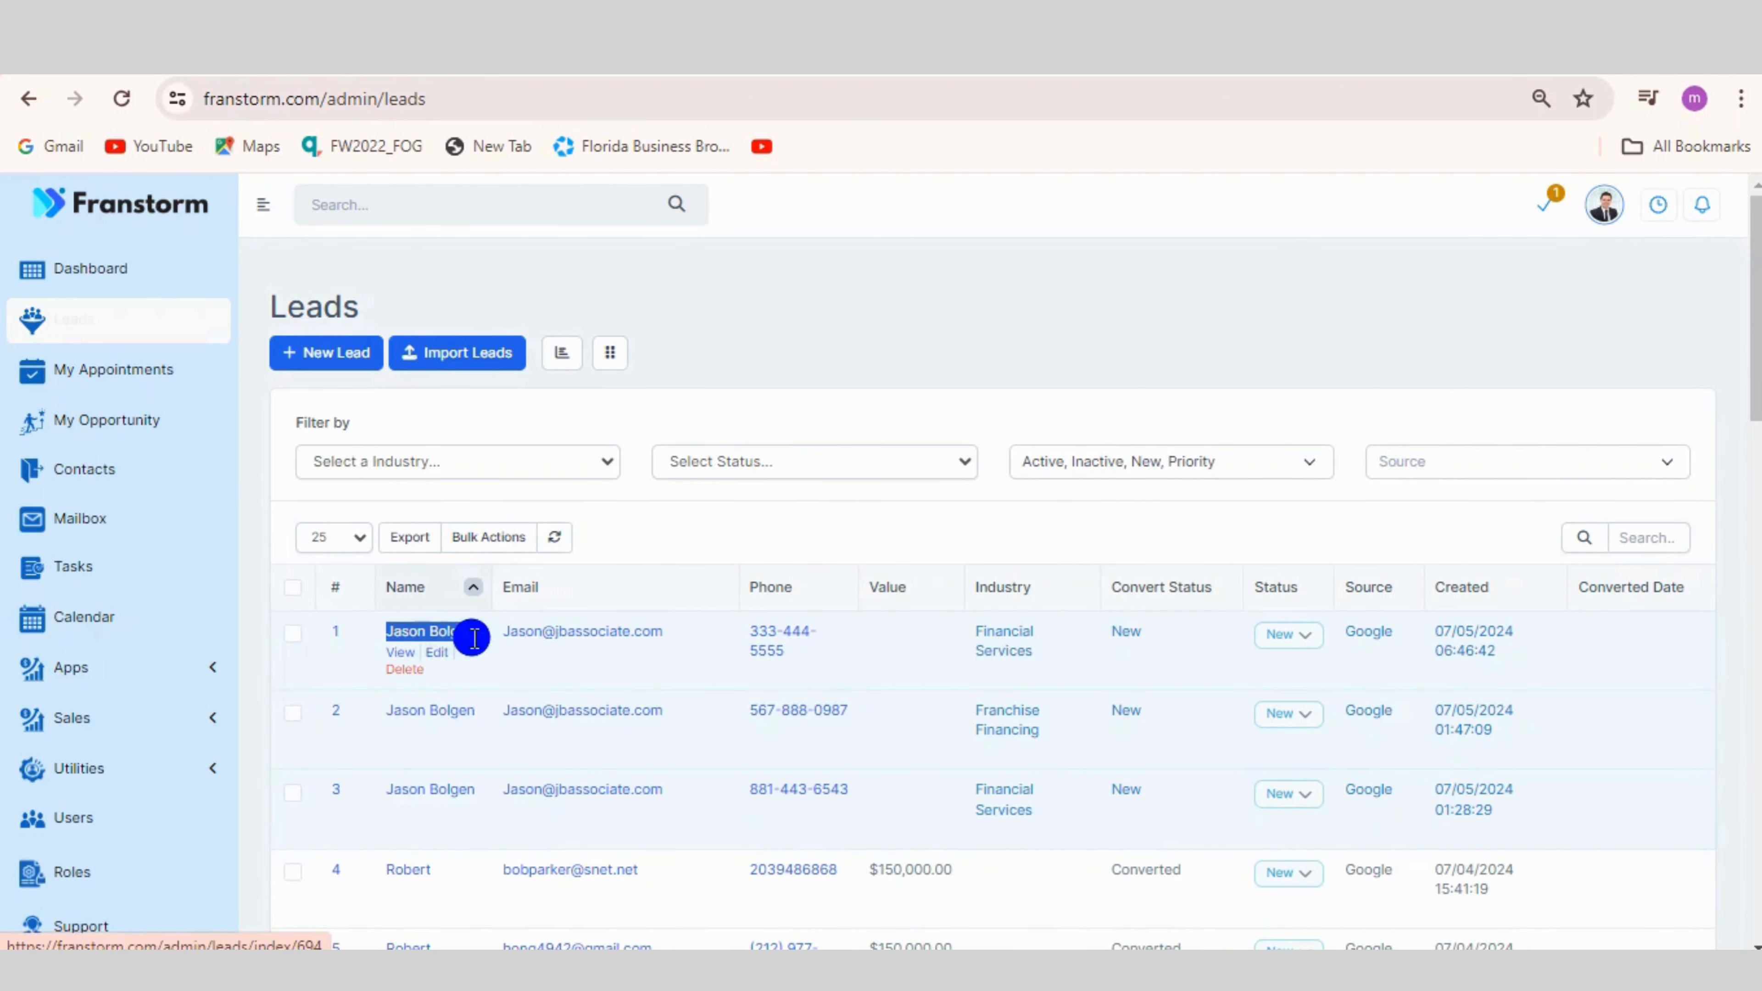